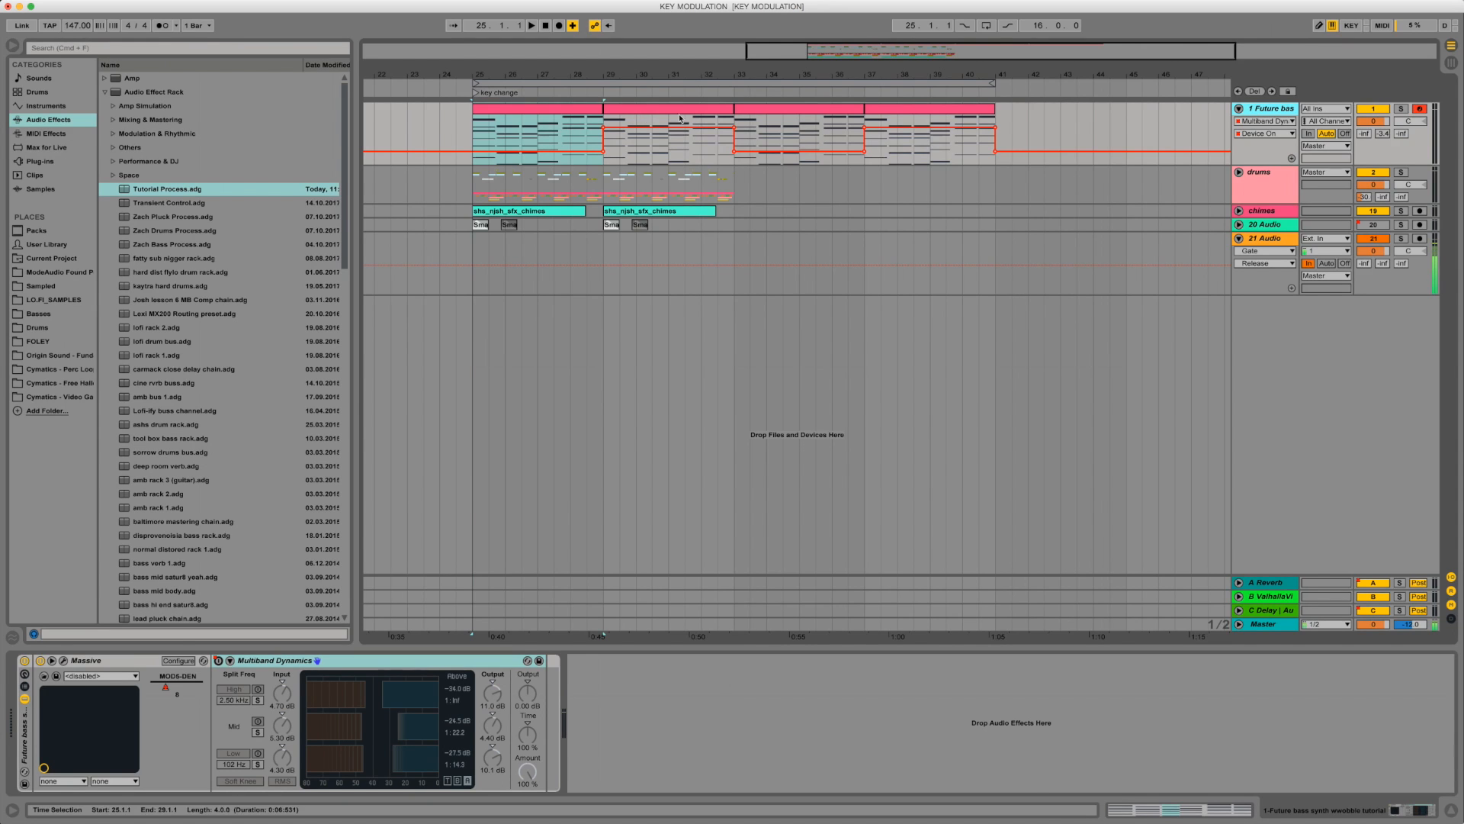
Step: Play back the key change section of the arrangement and stop it
key("space")
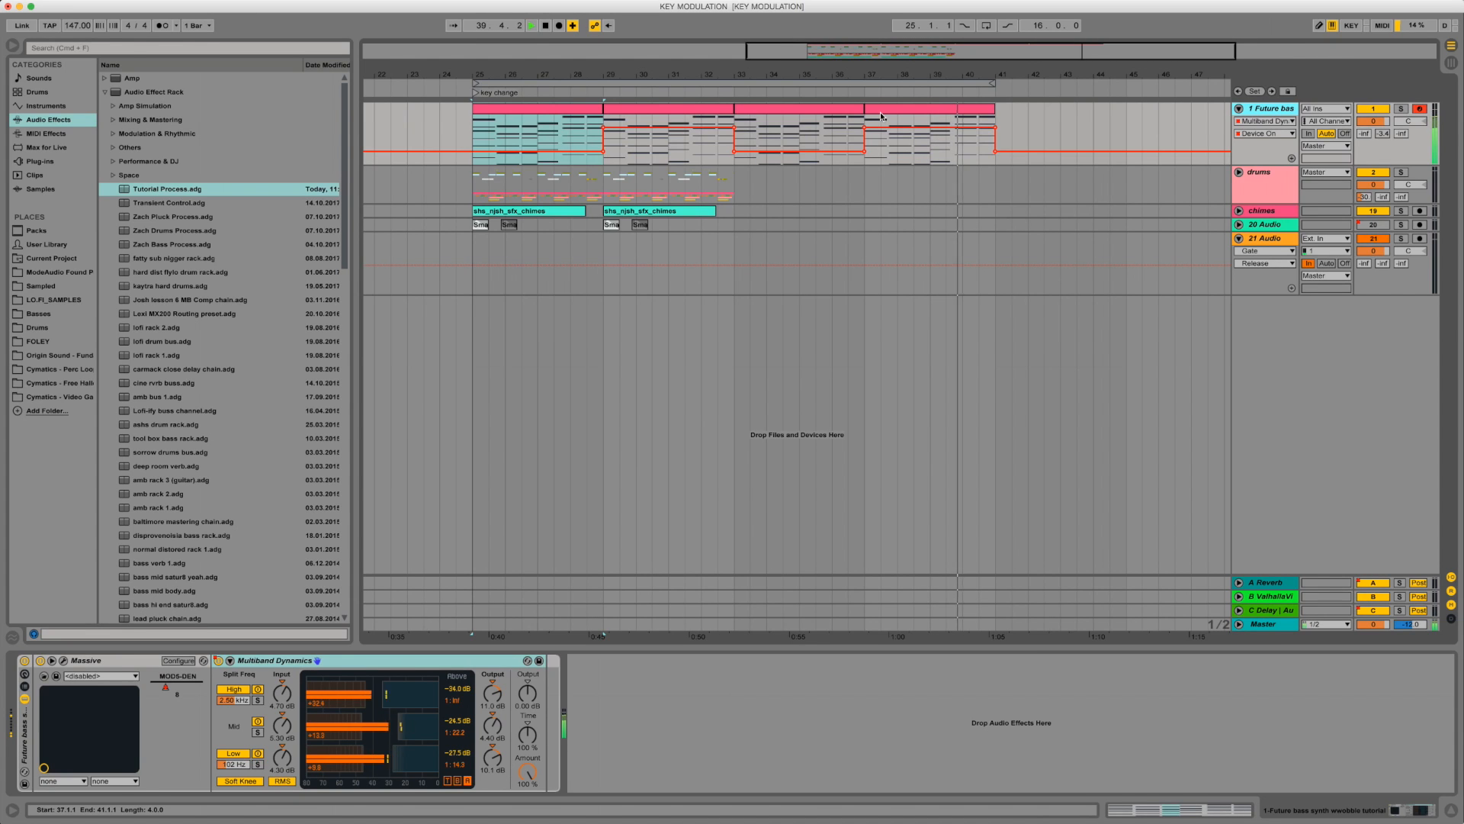
key("space")
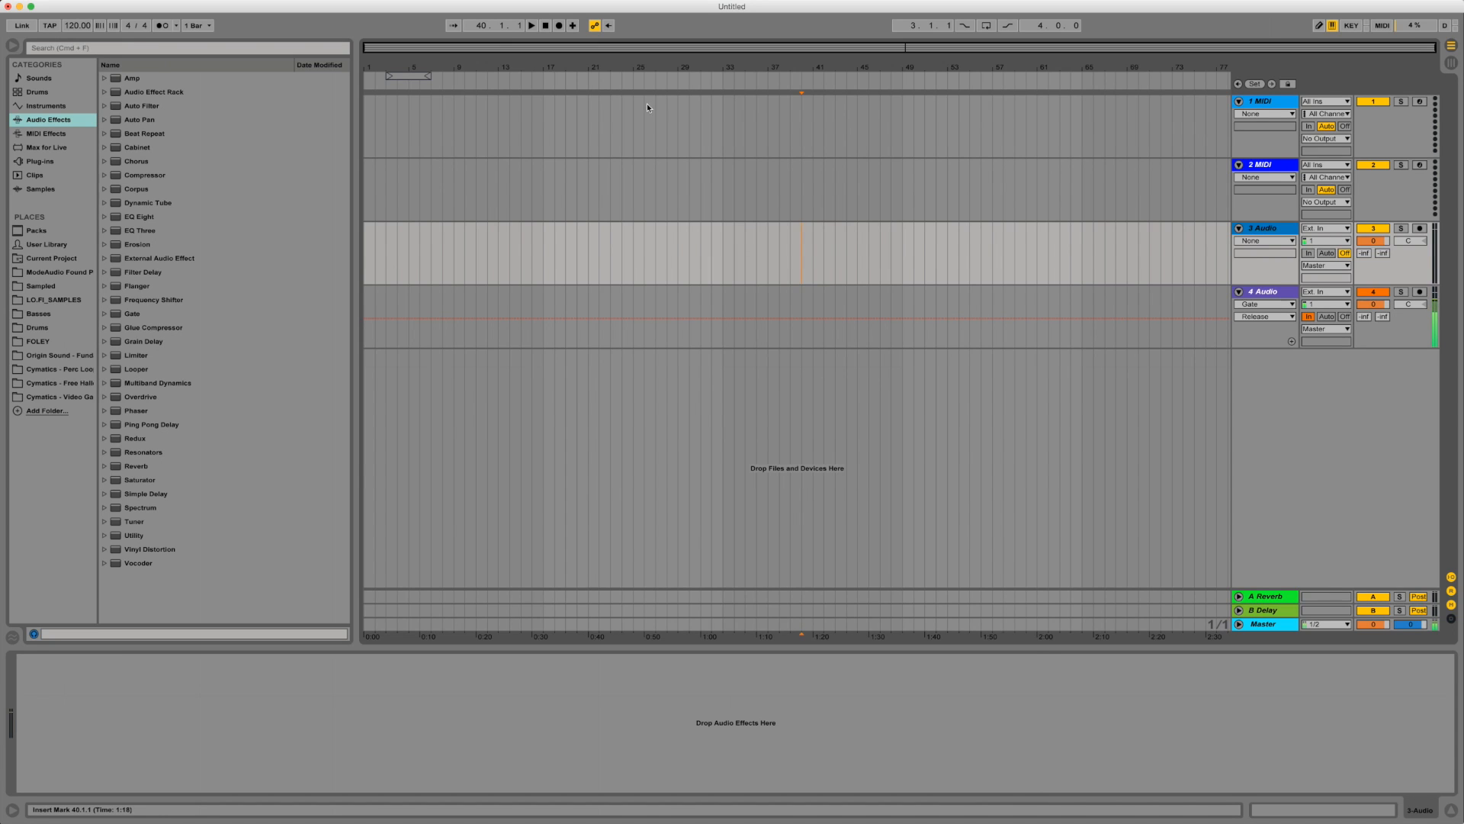
Step: Load the Massive plug-in onto the first MIDI track and move its window clear of the track controls
left_click(1257, 104)
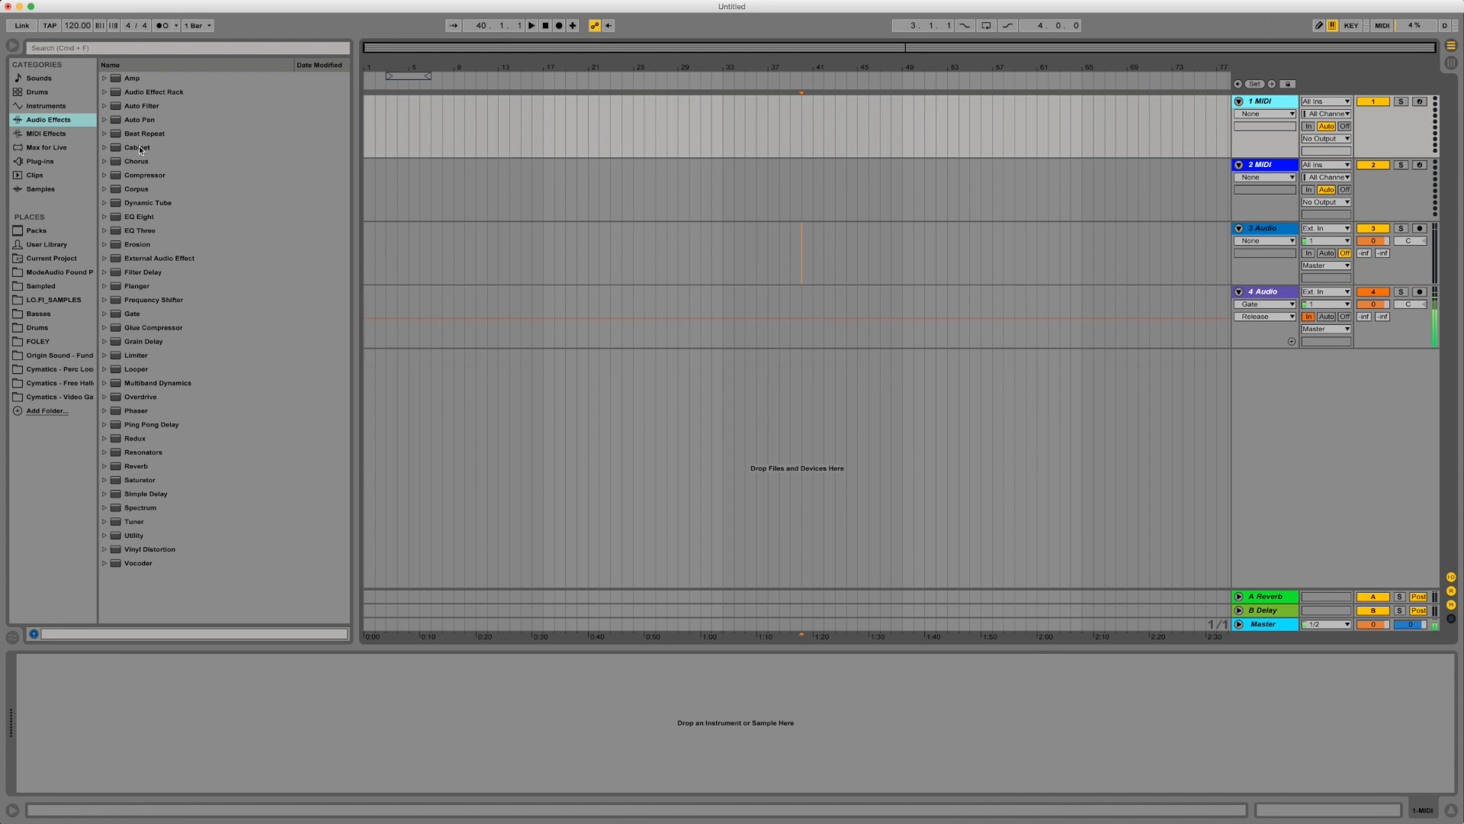
left_click(44, 163)
double_click(294, 517)
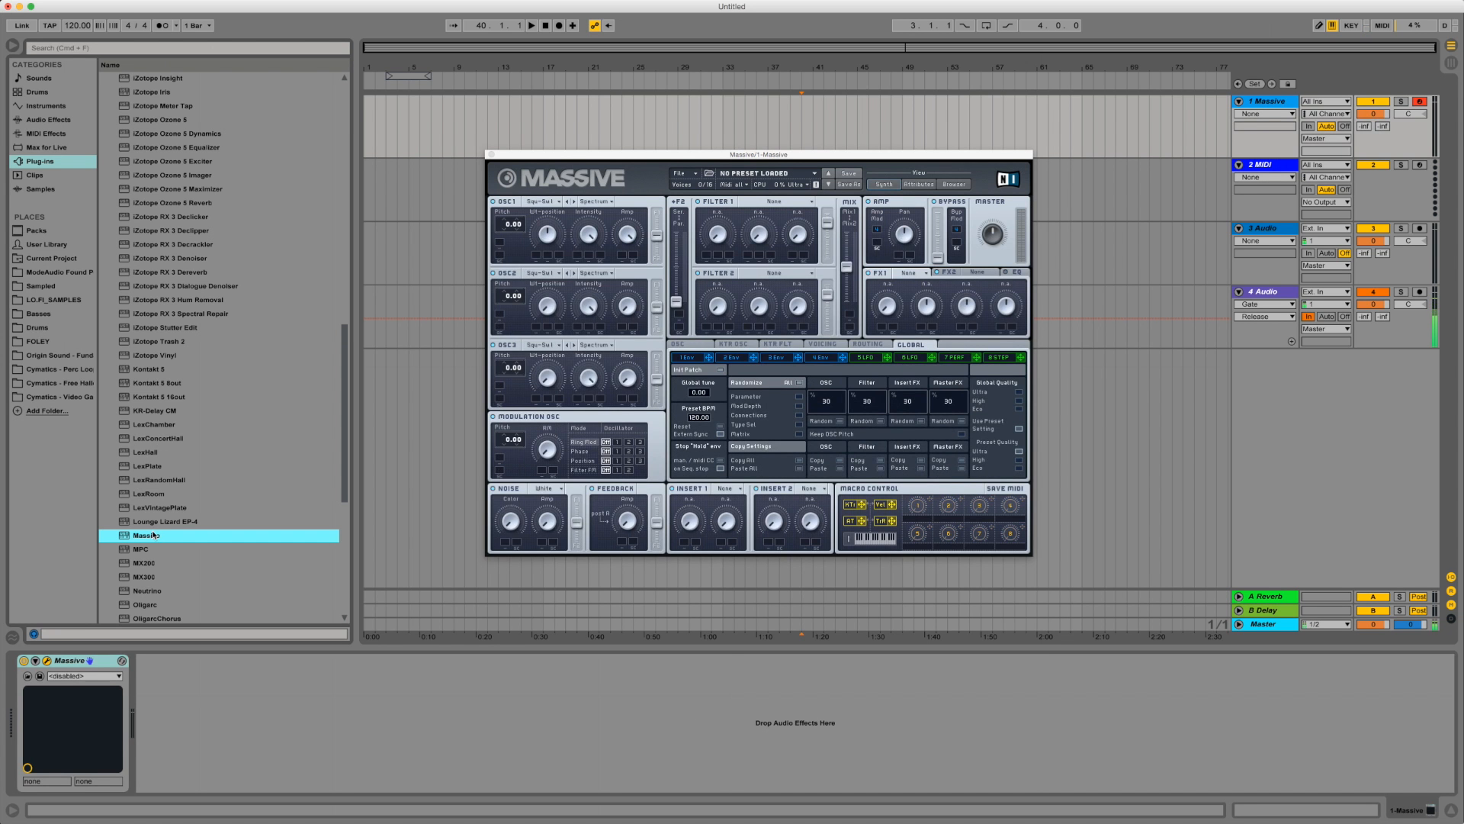
left_click_drag(597, 155, 458, 38)
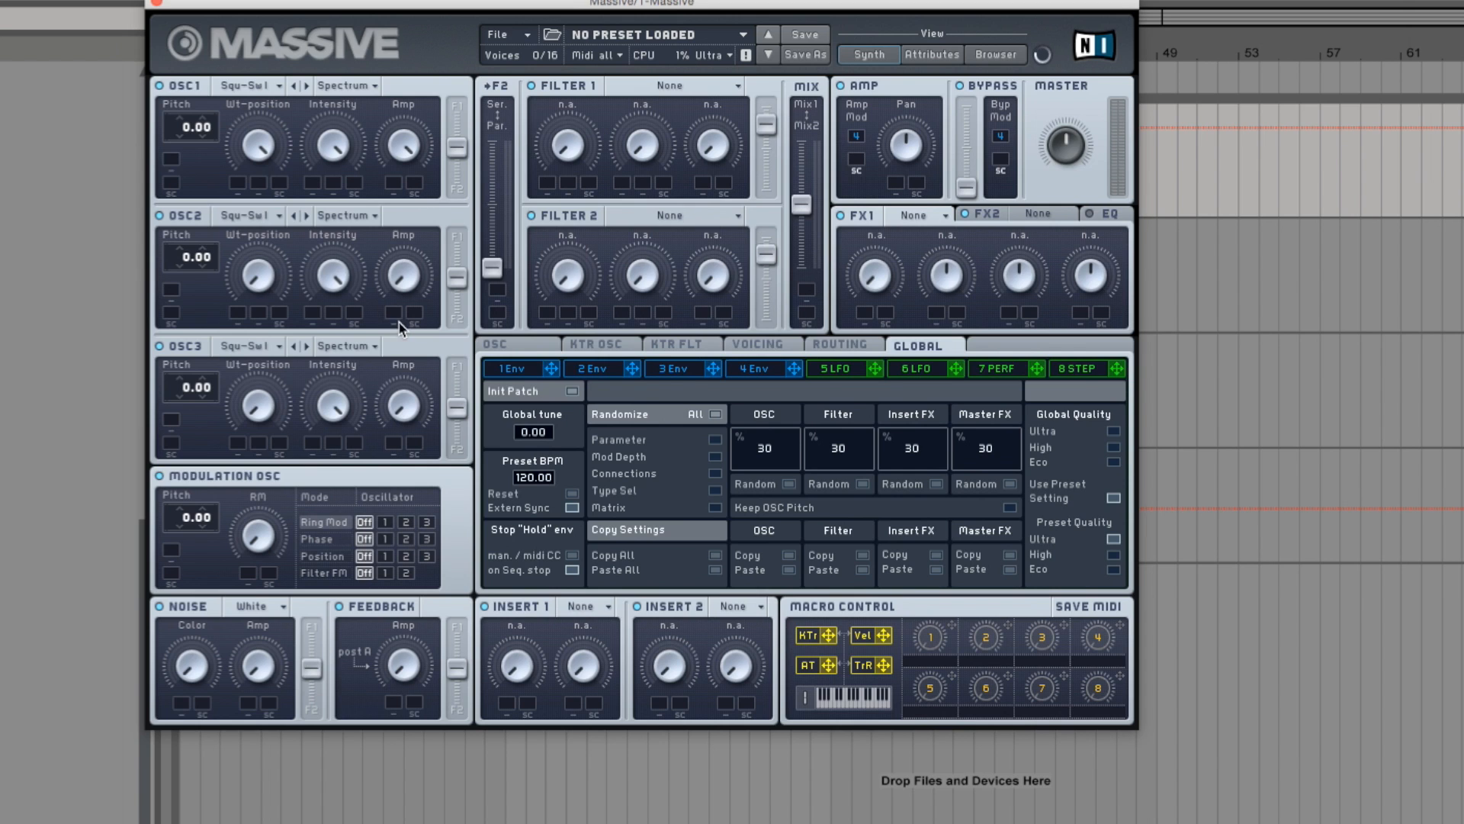
Step: Raise envelope 4's decay and sustain level to maximum so the volume holds at full
left_click(739, 371)
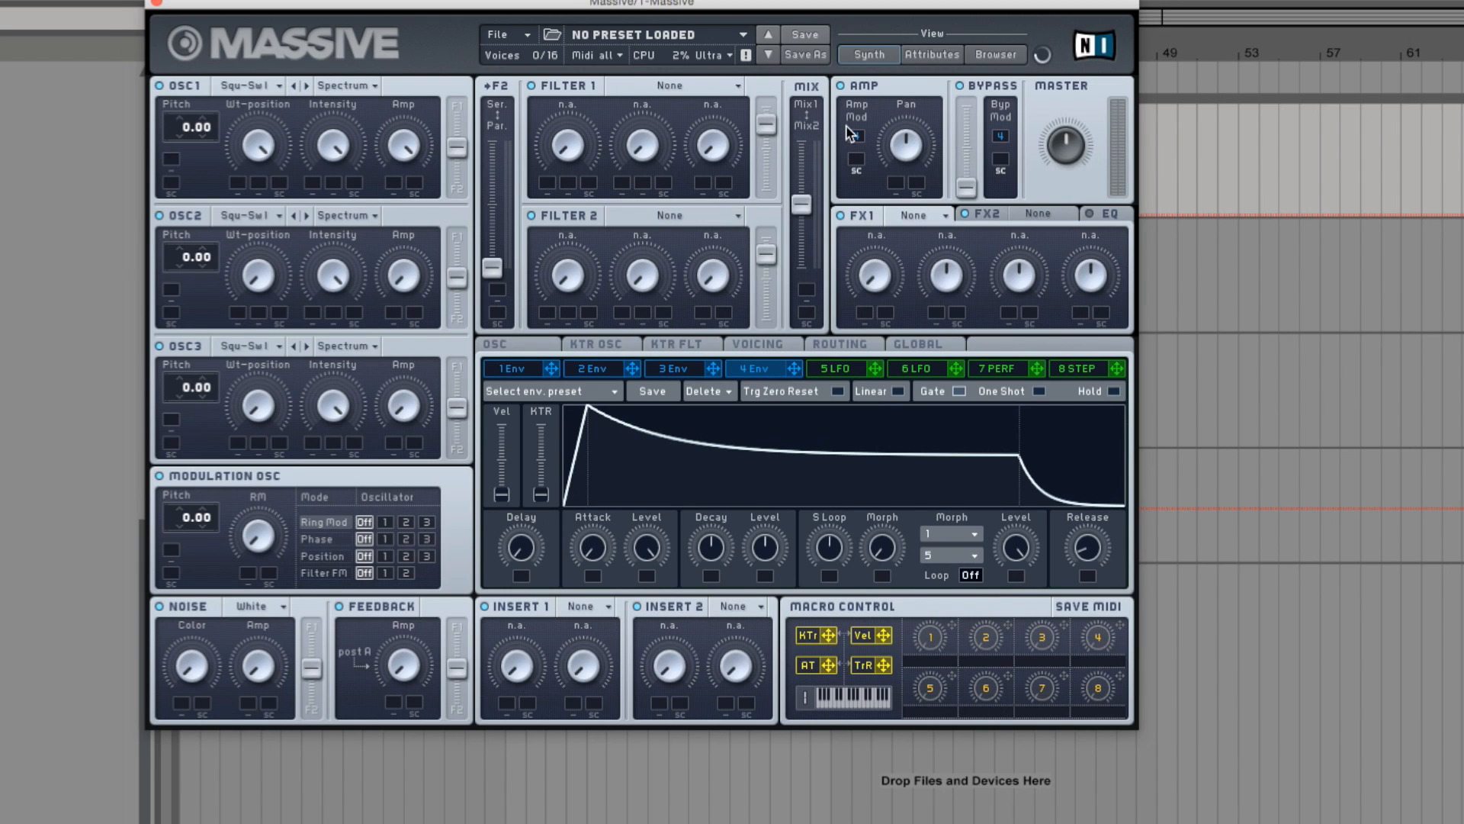
left_click_drag(767, 524, 766, 353)
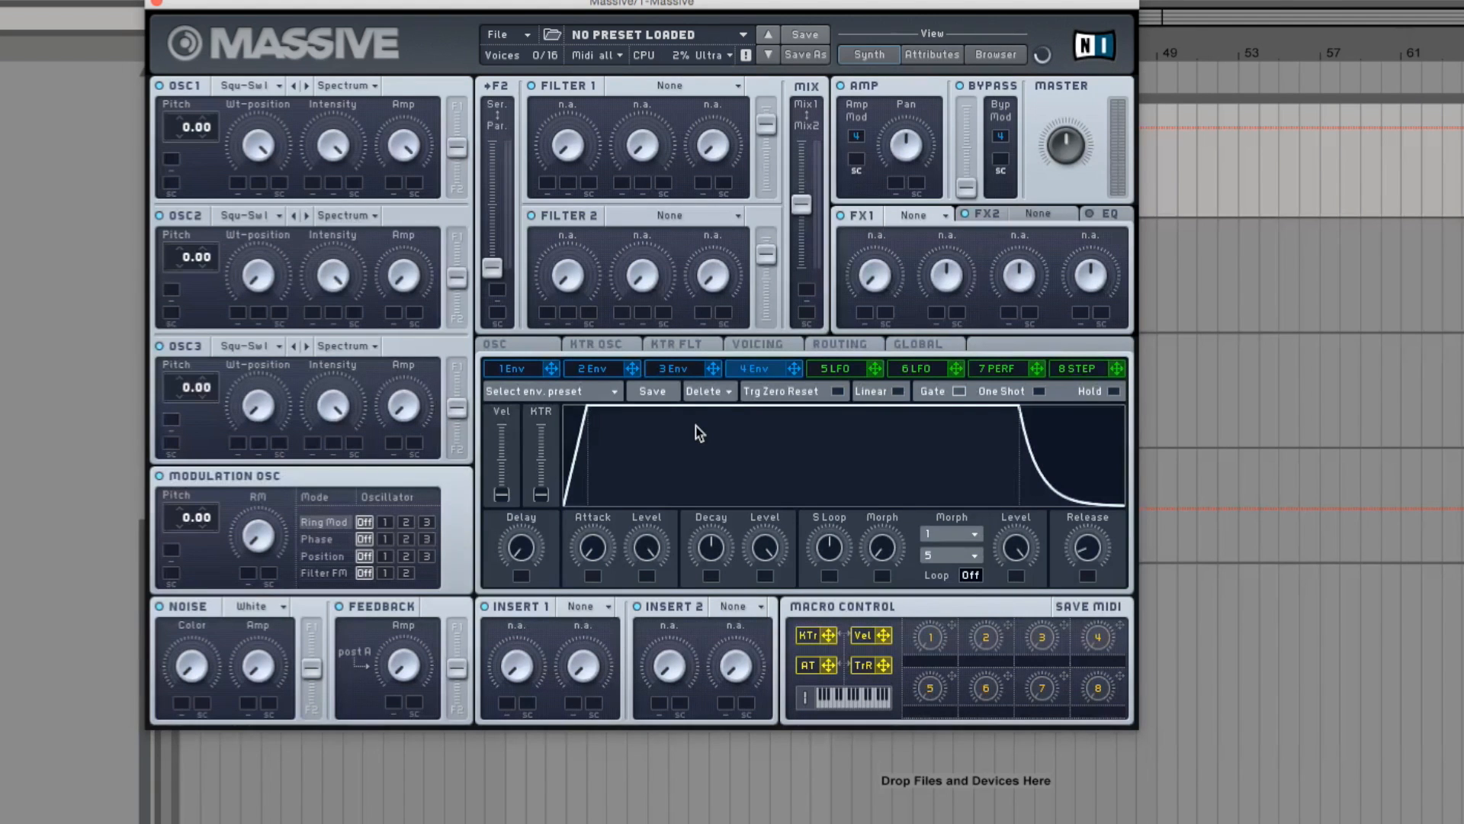
Step: Set the Unisono voice count to 11 and lower Massive's master volume
left_click(759, 347)
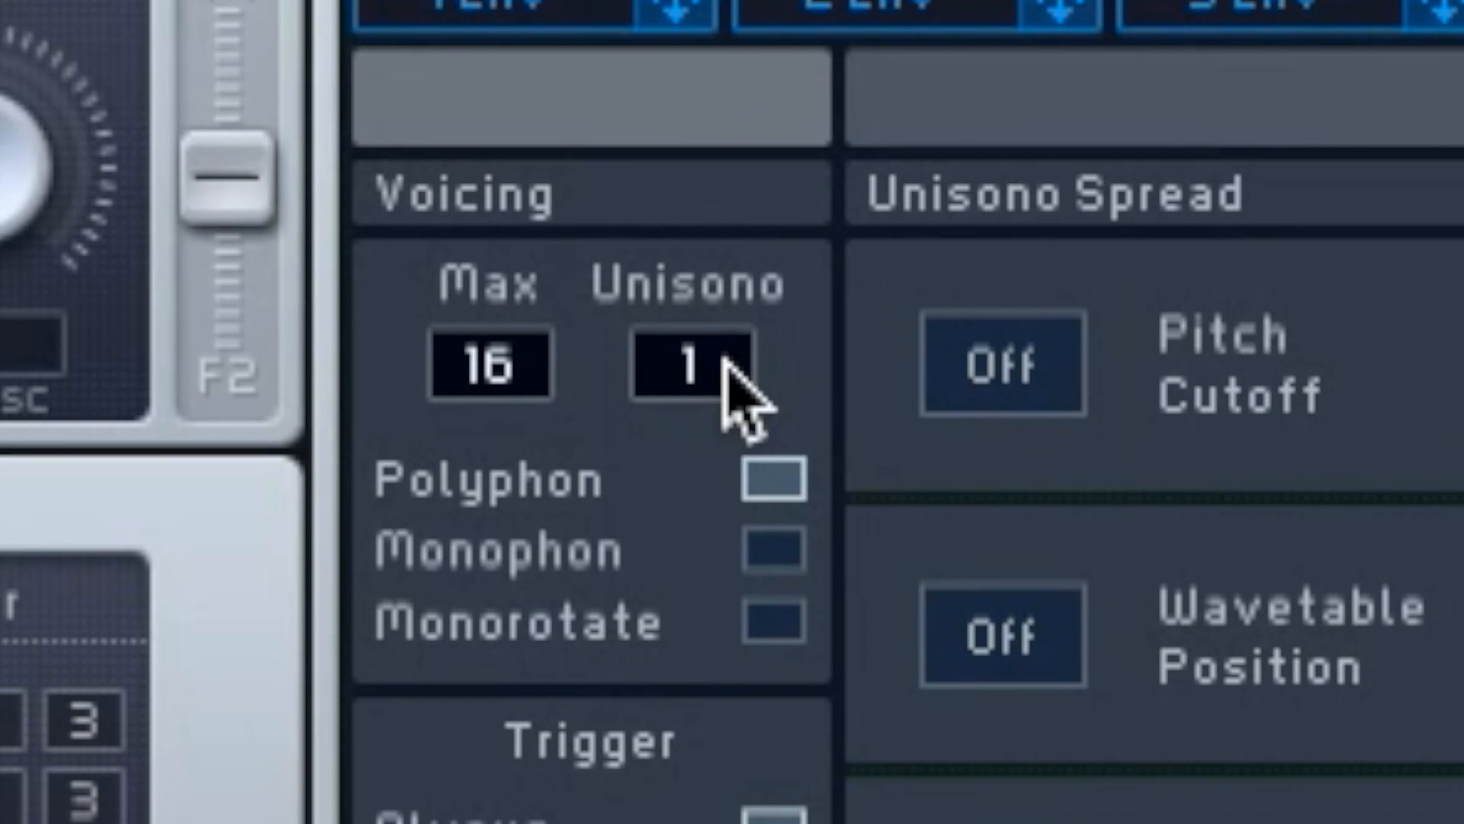
left_click_drag(724, 369, 713, 113)
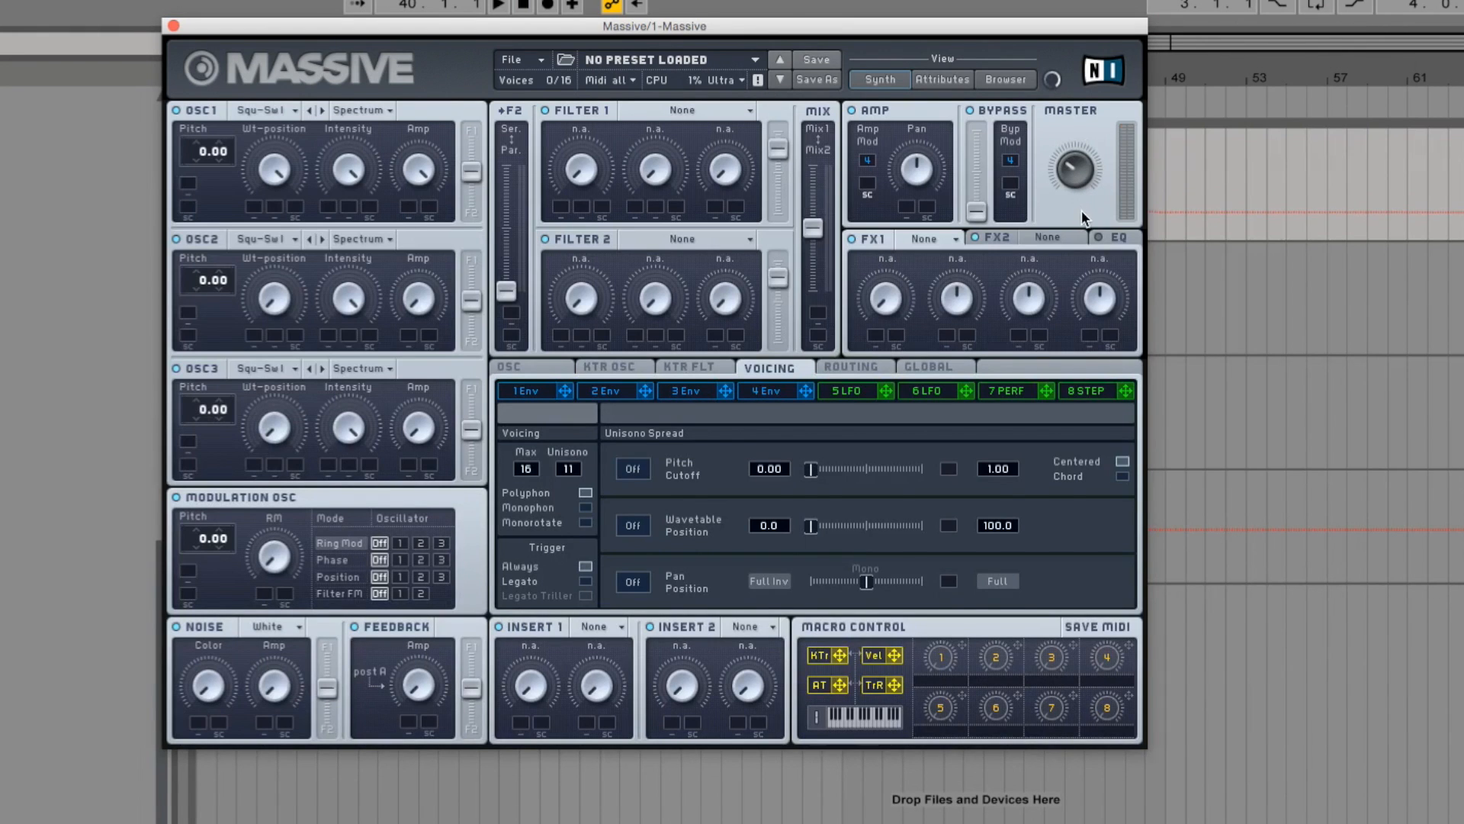
left_click_drag(1081, 210, 1084, 218)
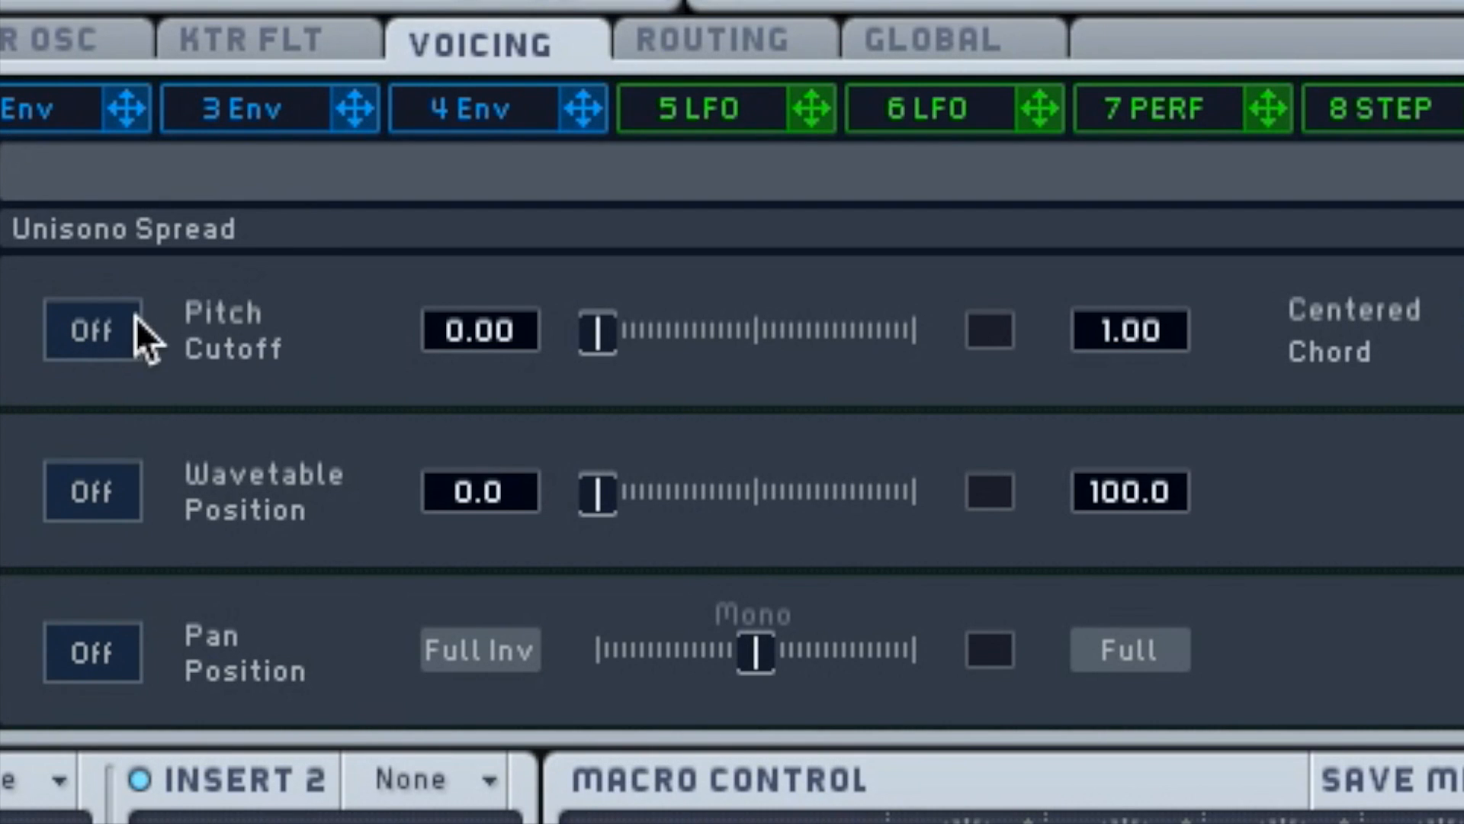
Step: Turn on Pitch Cutoff under Unisono Spread and raise its spread slightly above the minimum
left_click(61, 328)
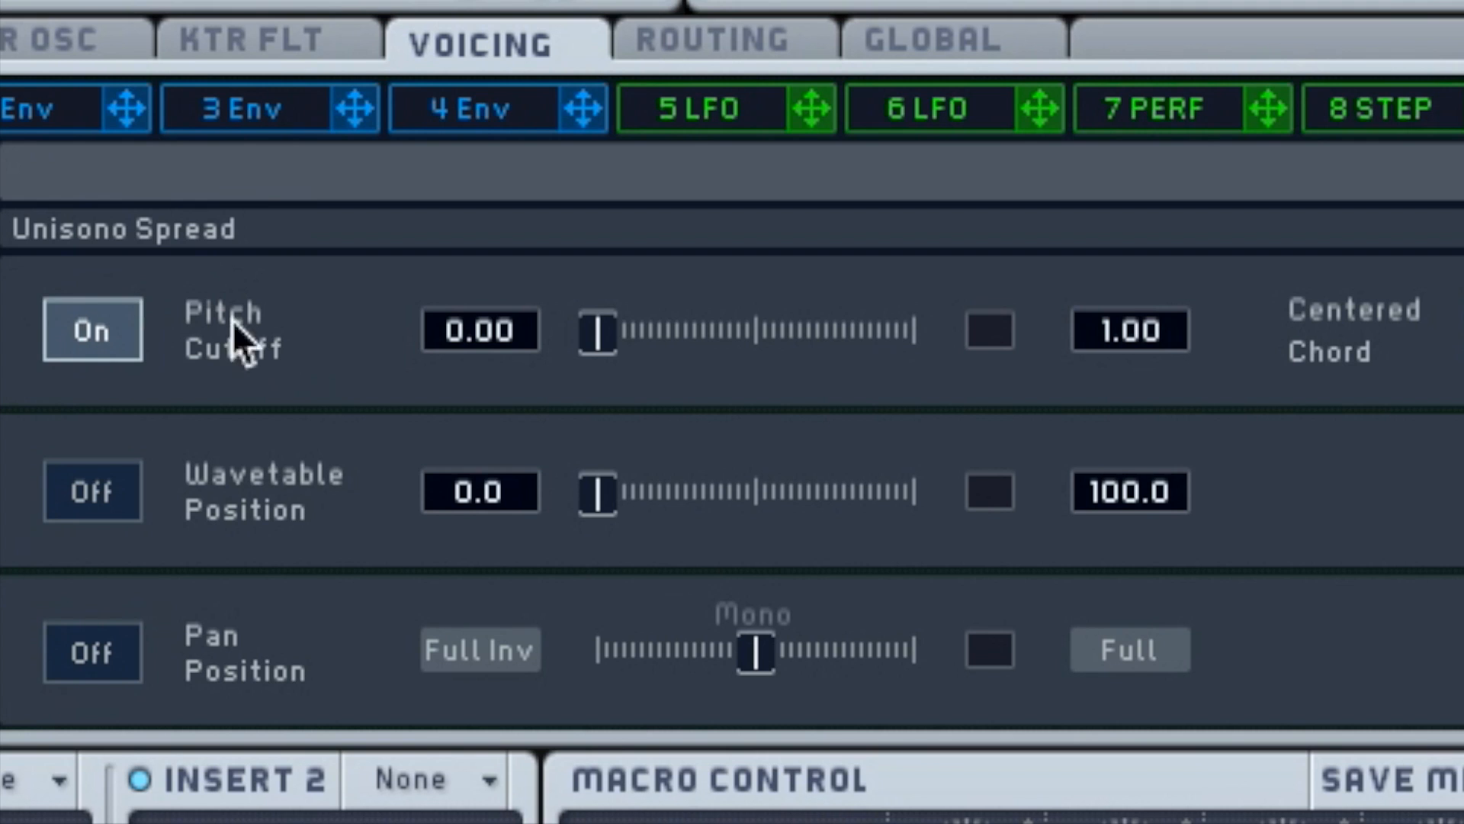
left_click_drag(604, 337, 642, 332)
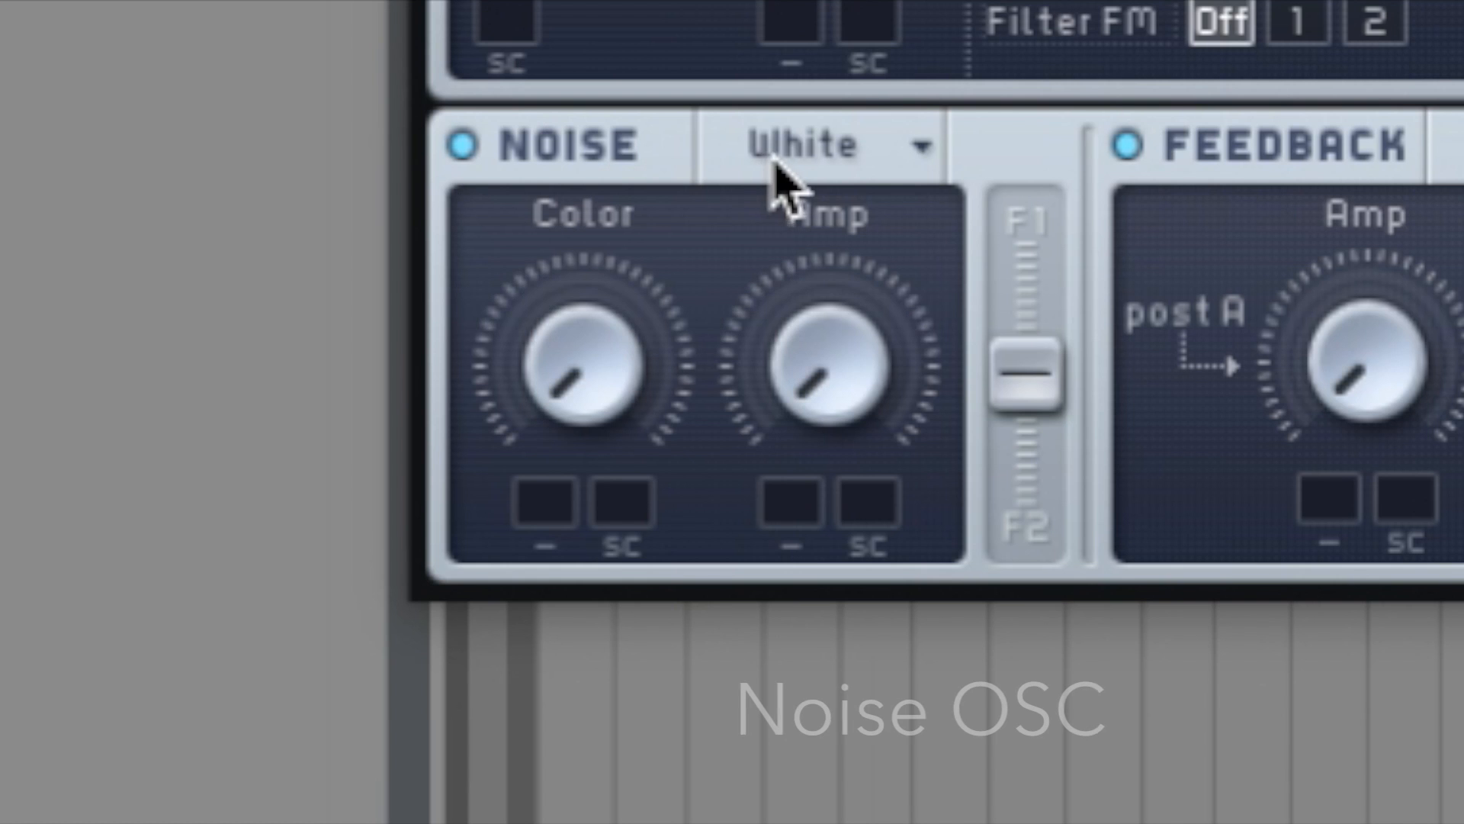
Step: Set the noise oscillator to Bright Noise with Color at maximum and Amp raised to just below halfway
left_click_drag(598, 330, 597, 275)
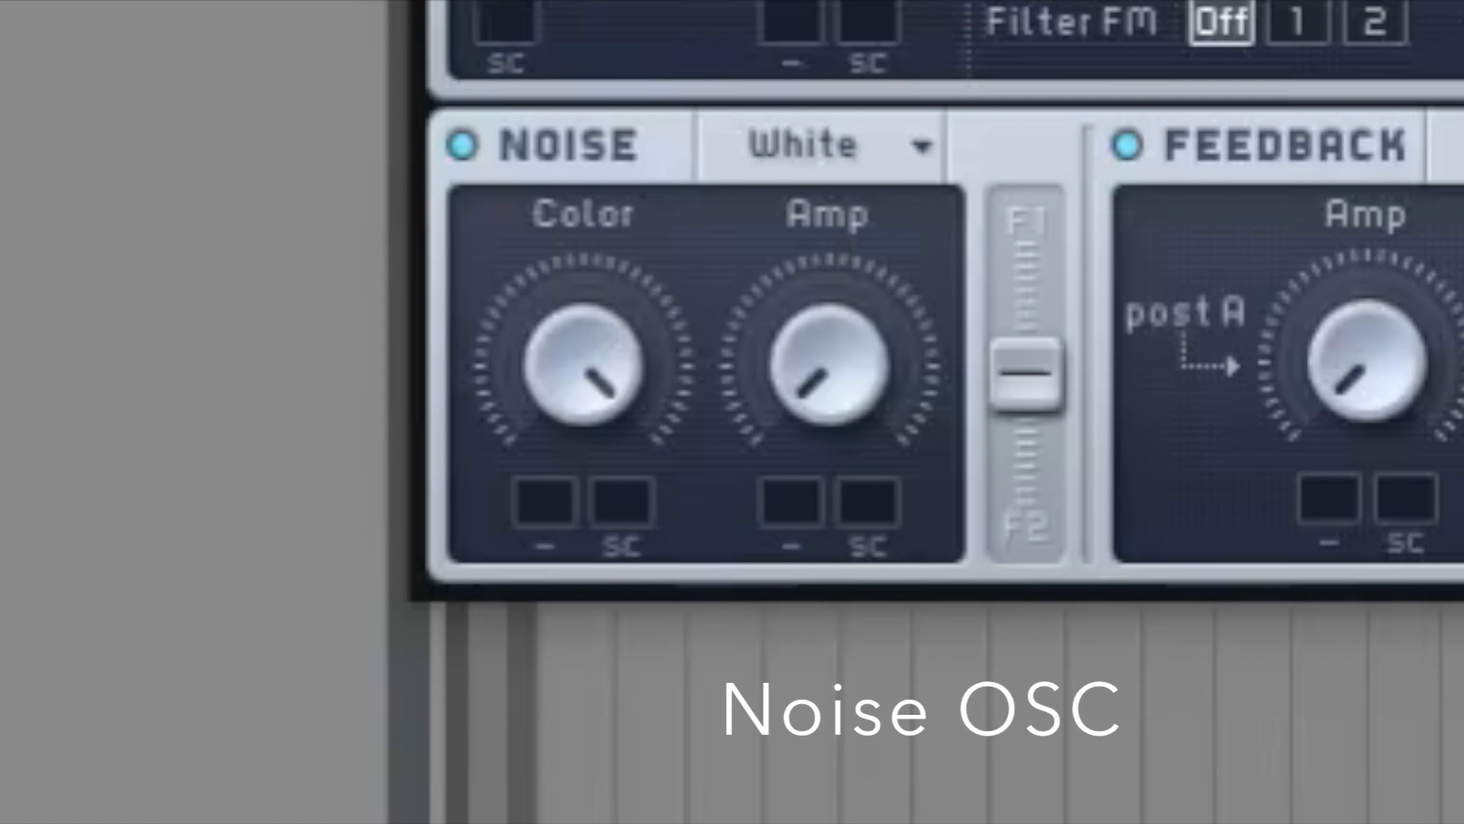
left_click(839, 149)
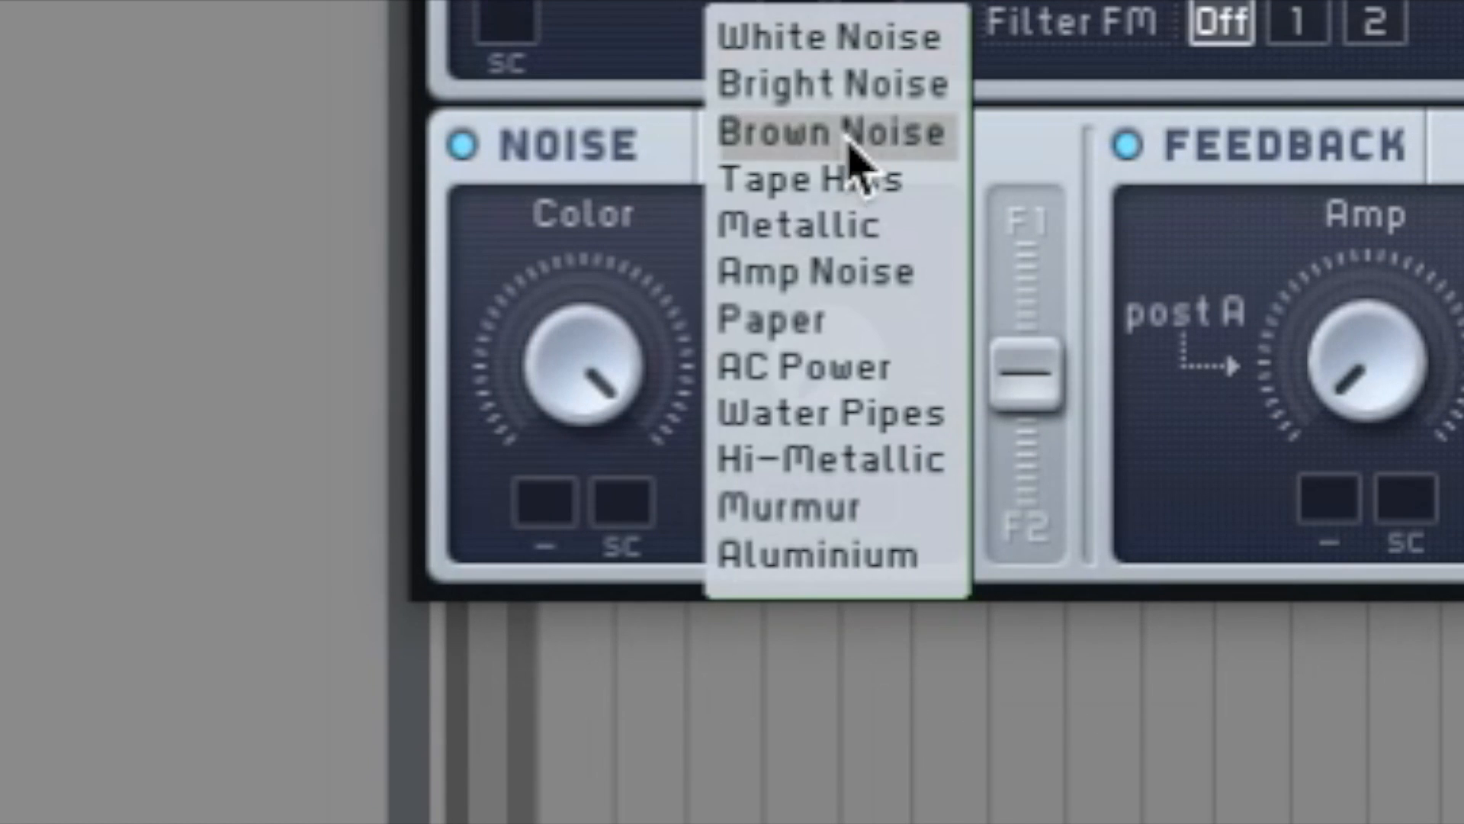
left_click(874, 88)
left_click_drag(856, 376, 853, 80)
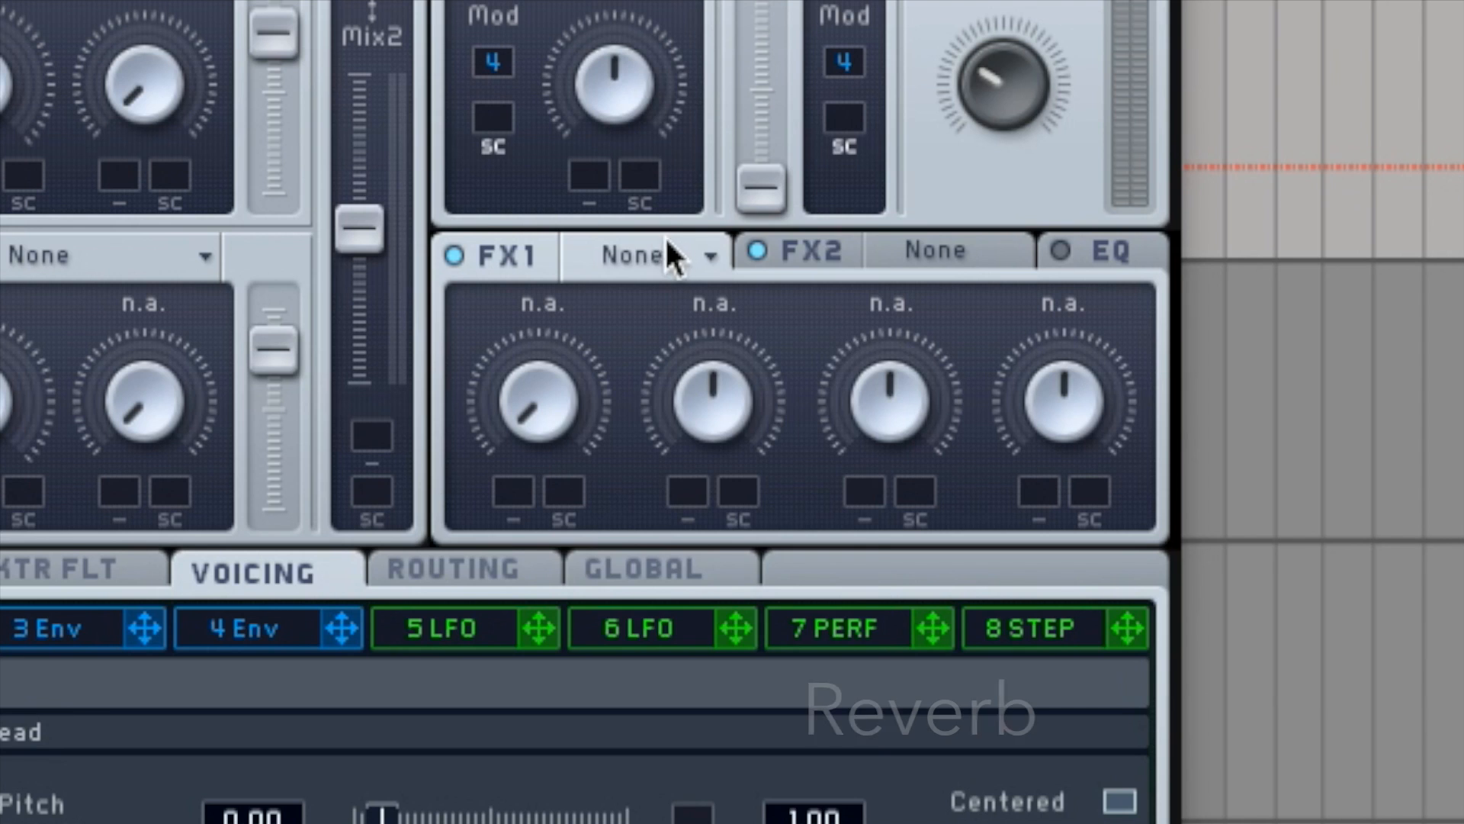
Step: Load Small Reverb in FX1 with Dry/Wet at about a third, Size and Color slightly below centre, and Density raised above centre
left_click(668, 252)
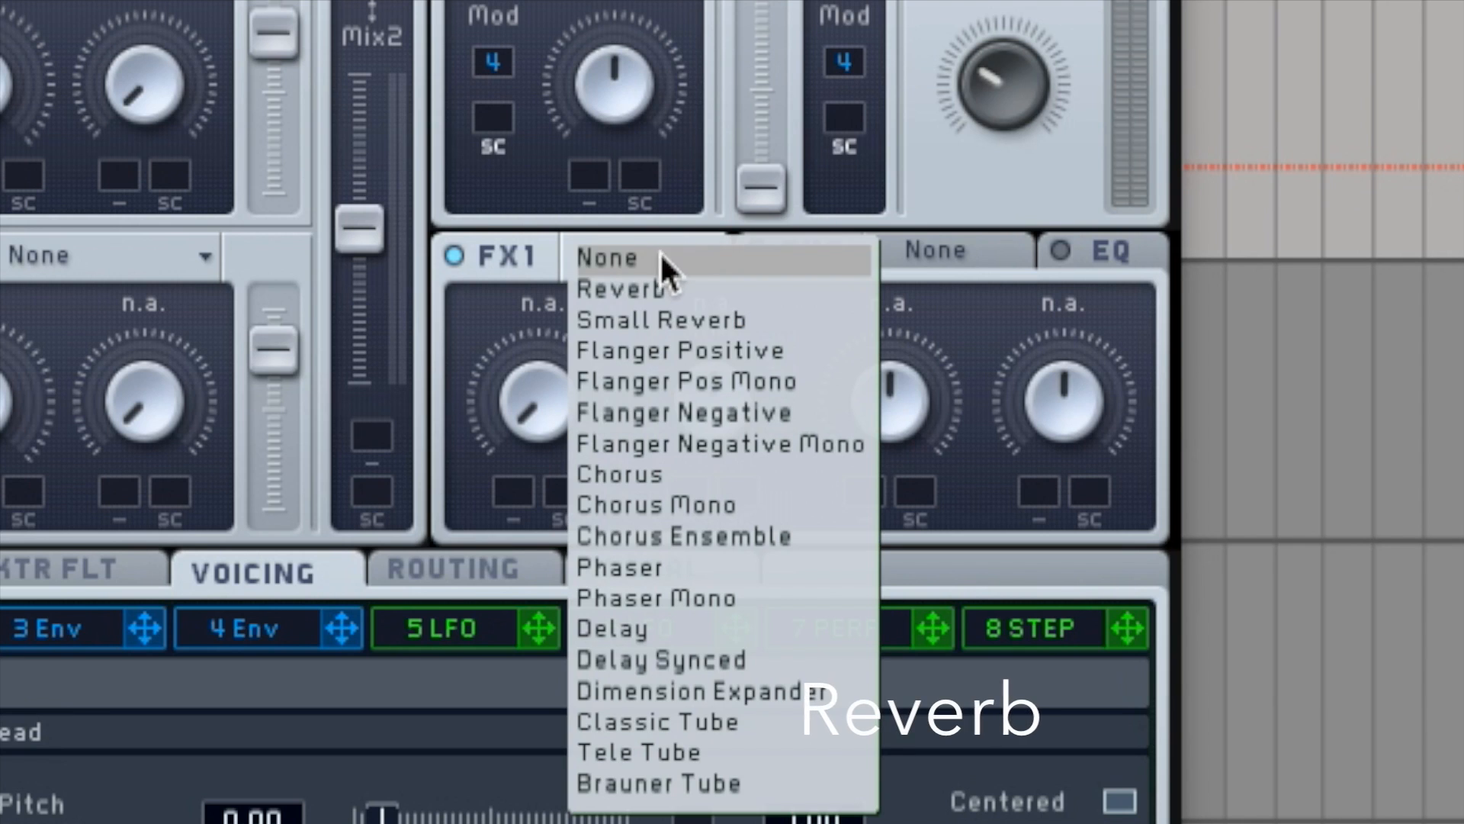
left_click(647, 320)
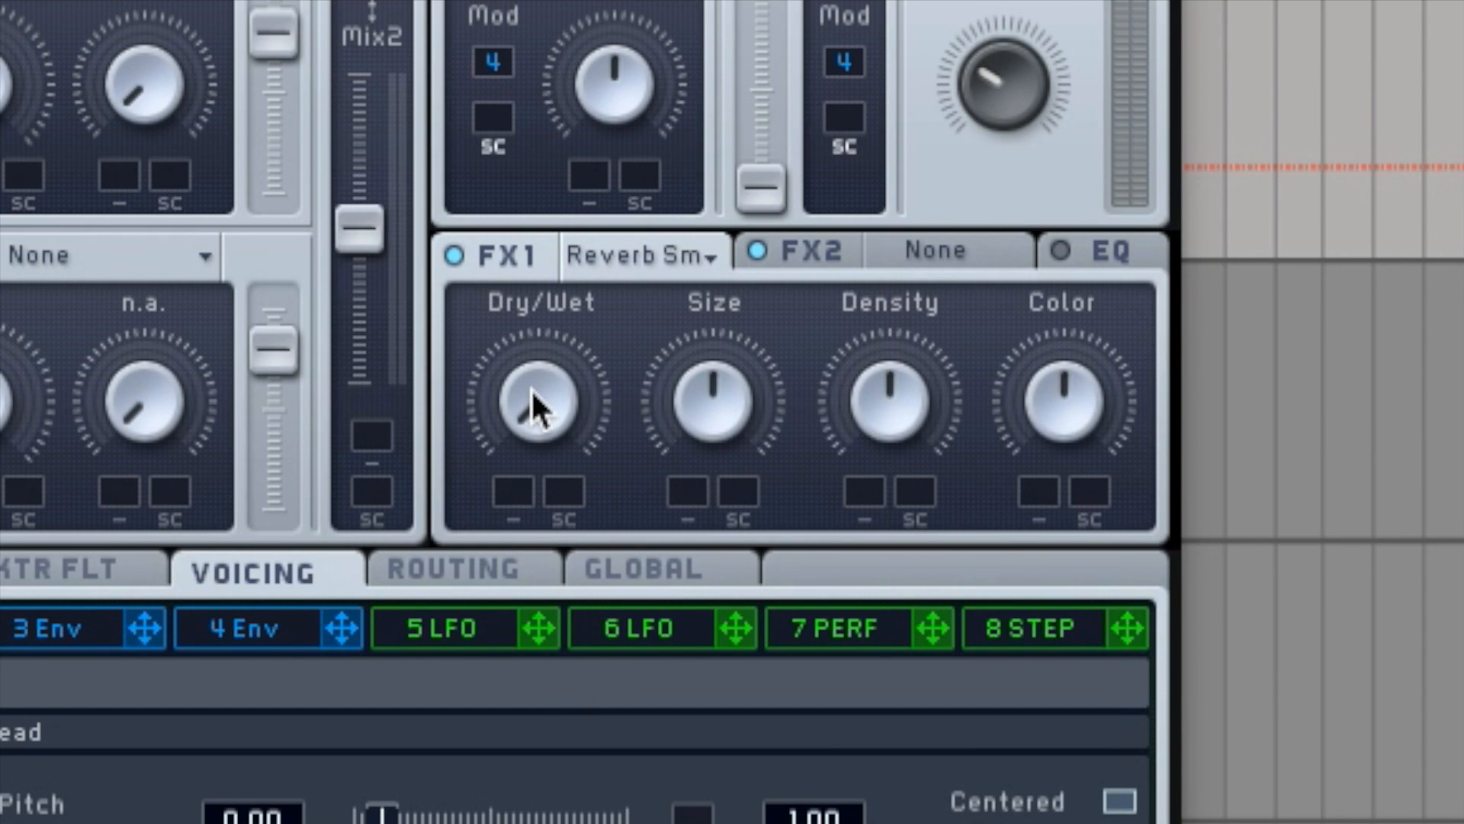
left_click_drag(530, 381, 556, 0)
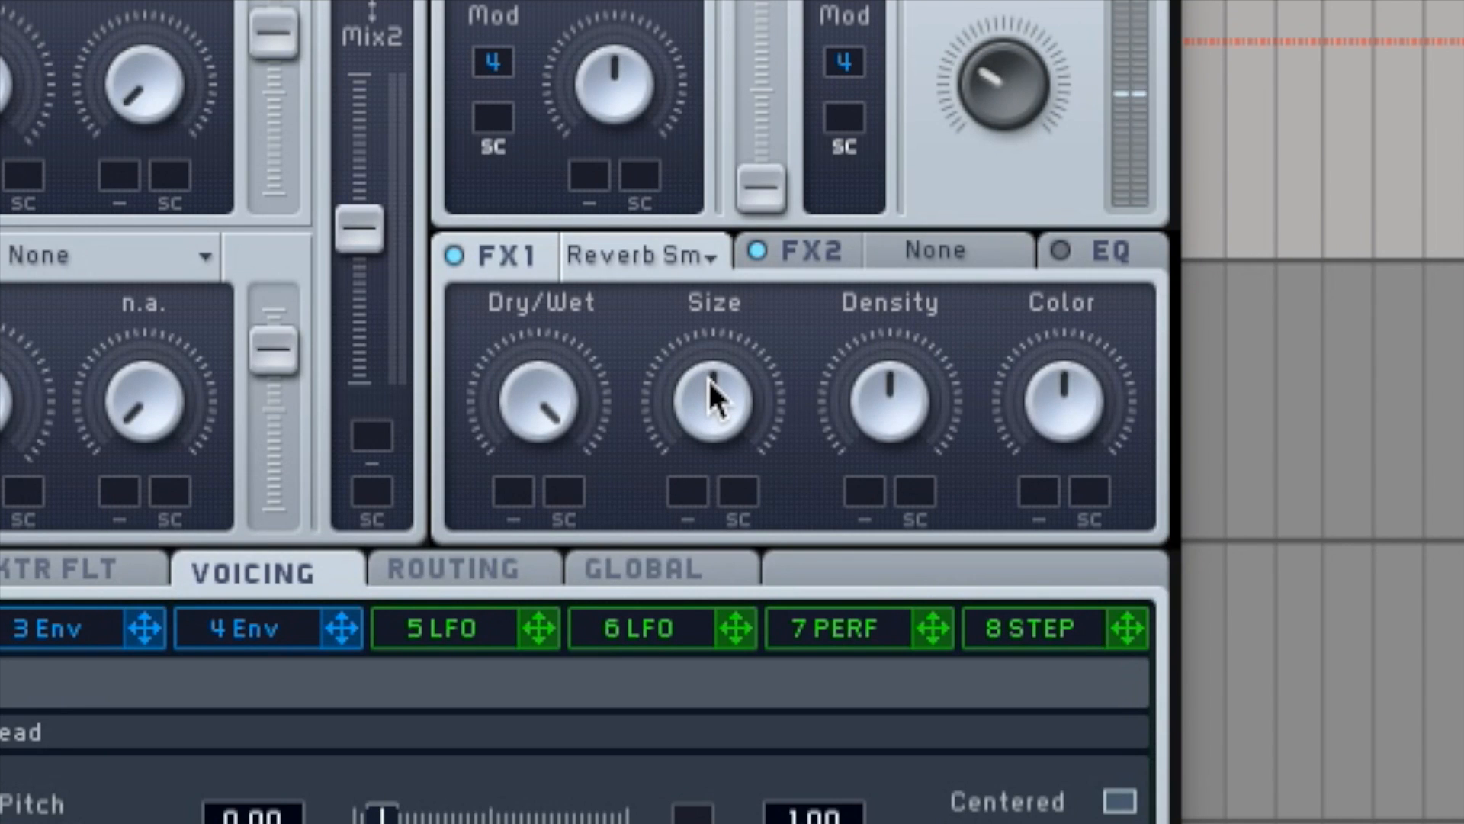
left_click_drag(709, 381, 712, 418)
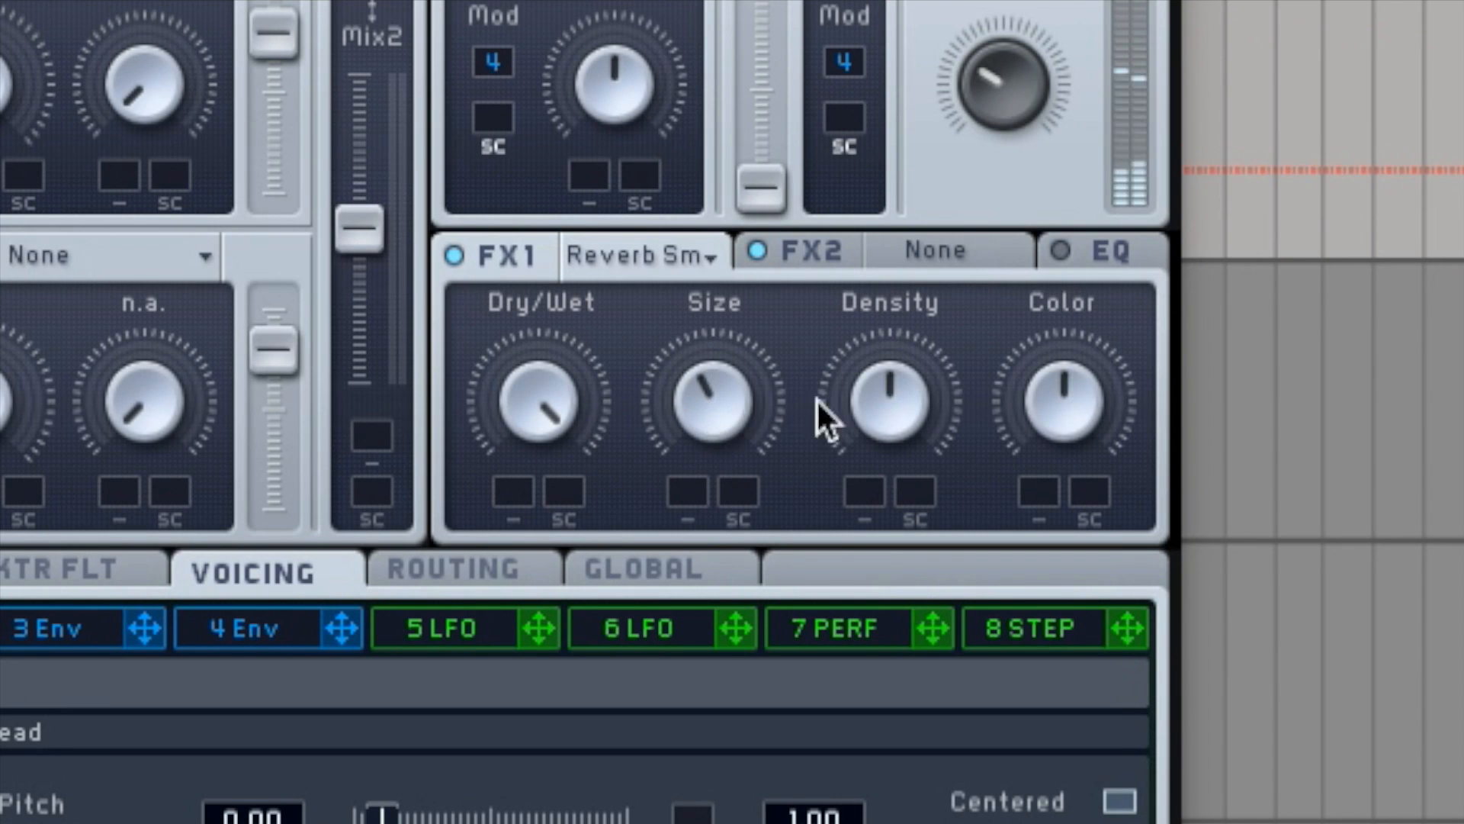
left_click_drag(876, 409, 894, 344)
left_click_drag(1099, 411, 1066, 439)
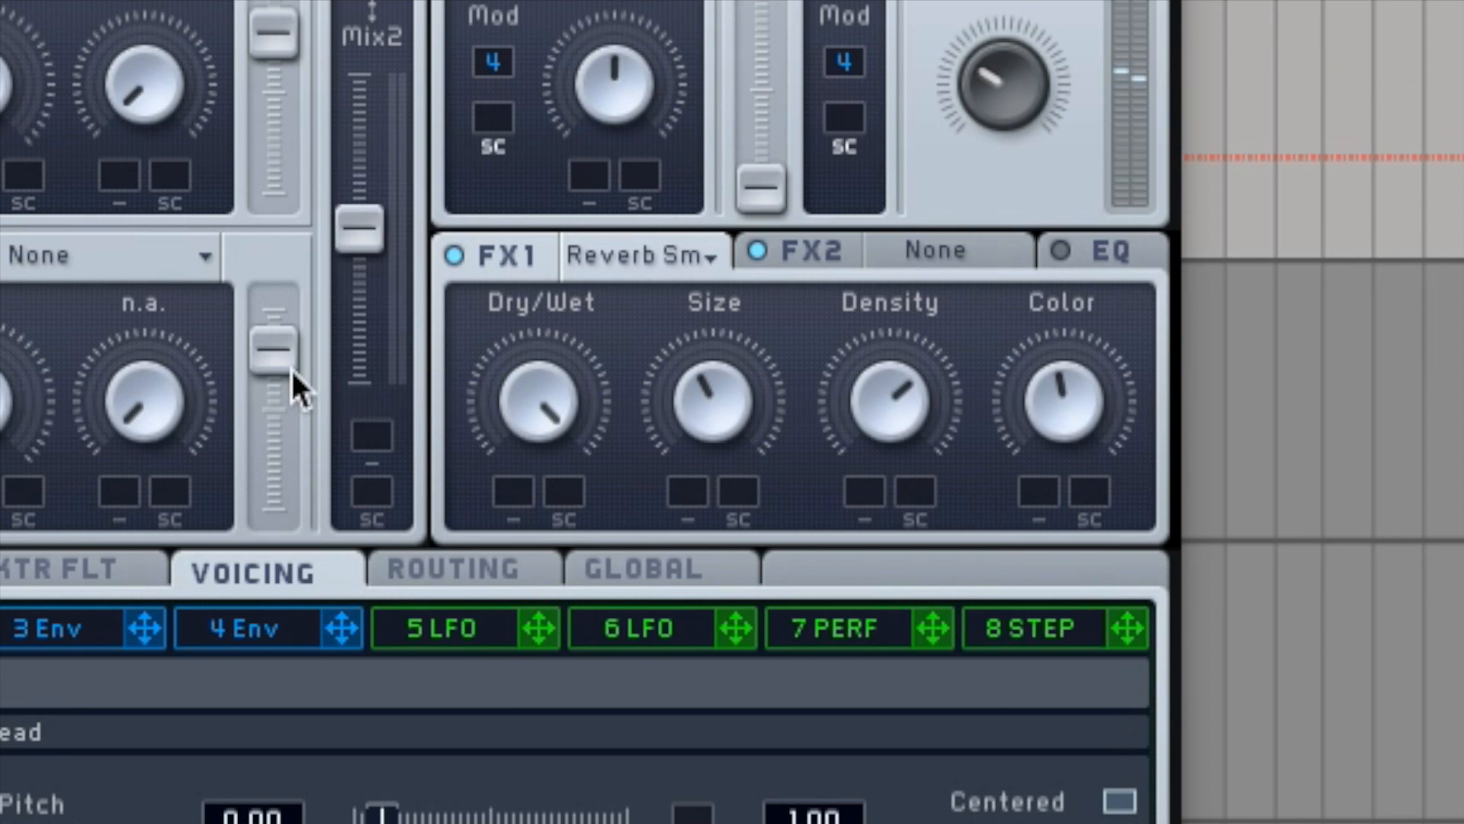
left_click_drag(519, 415, 514, 529)
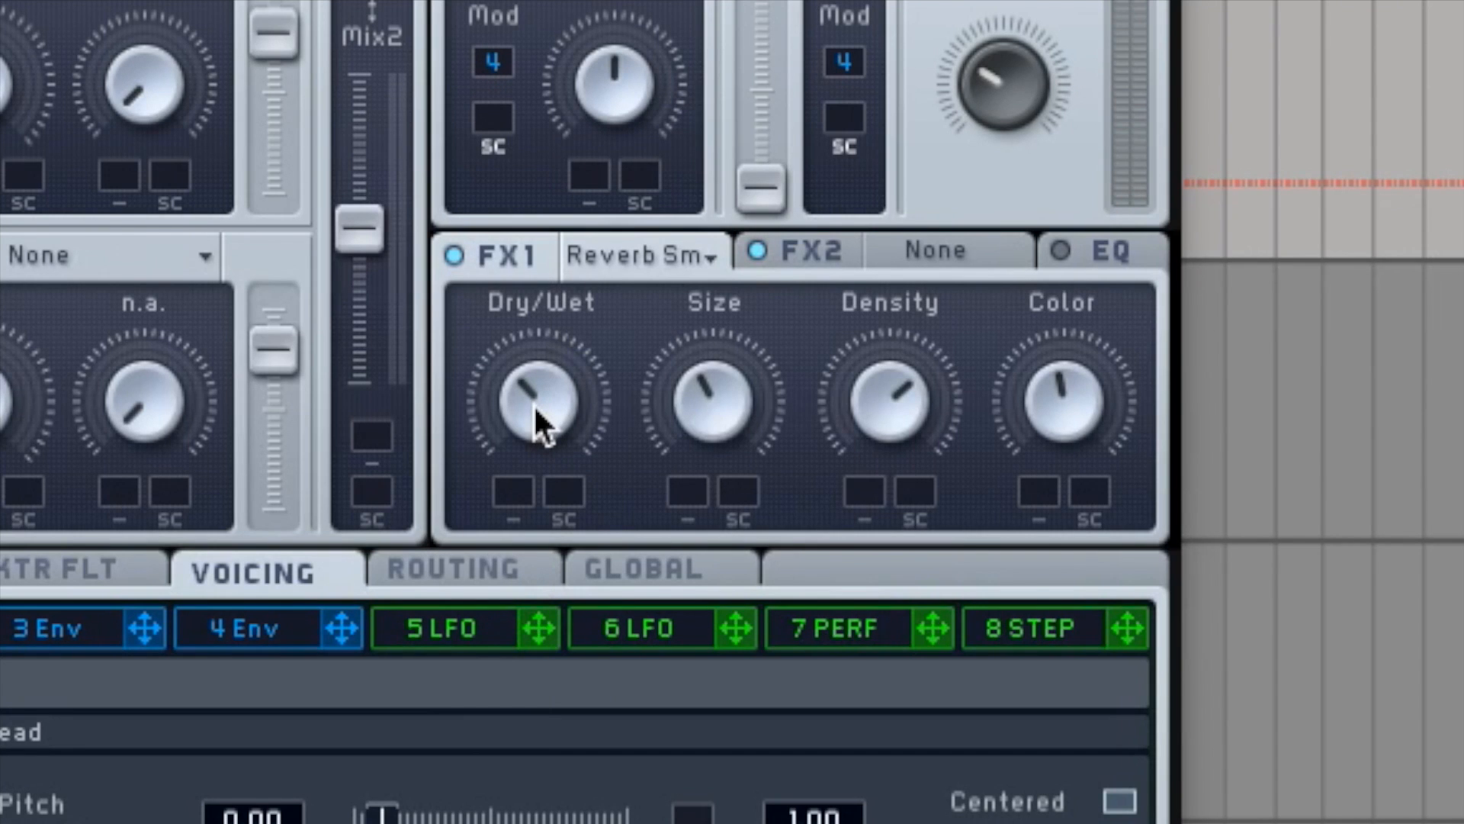
Step: Load Dimension Expander in FX2 and raise its Dry/Wet to a little below halfway
left_click(901, 255)
left_click(927, 252)
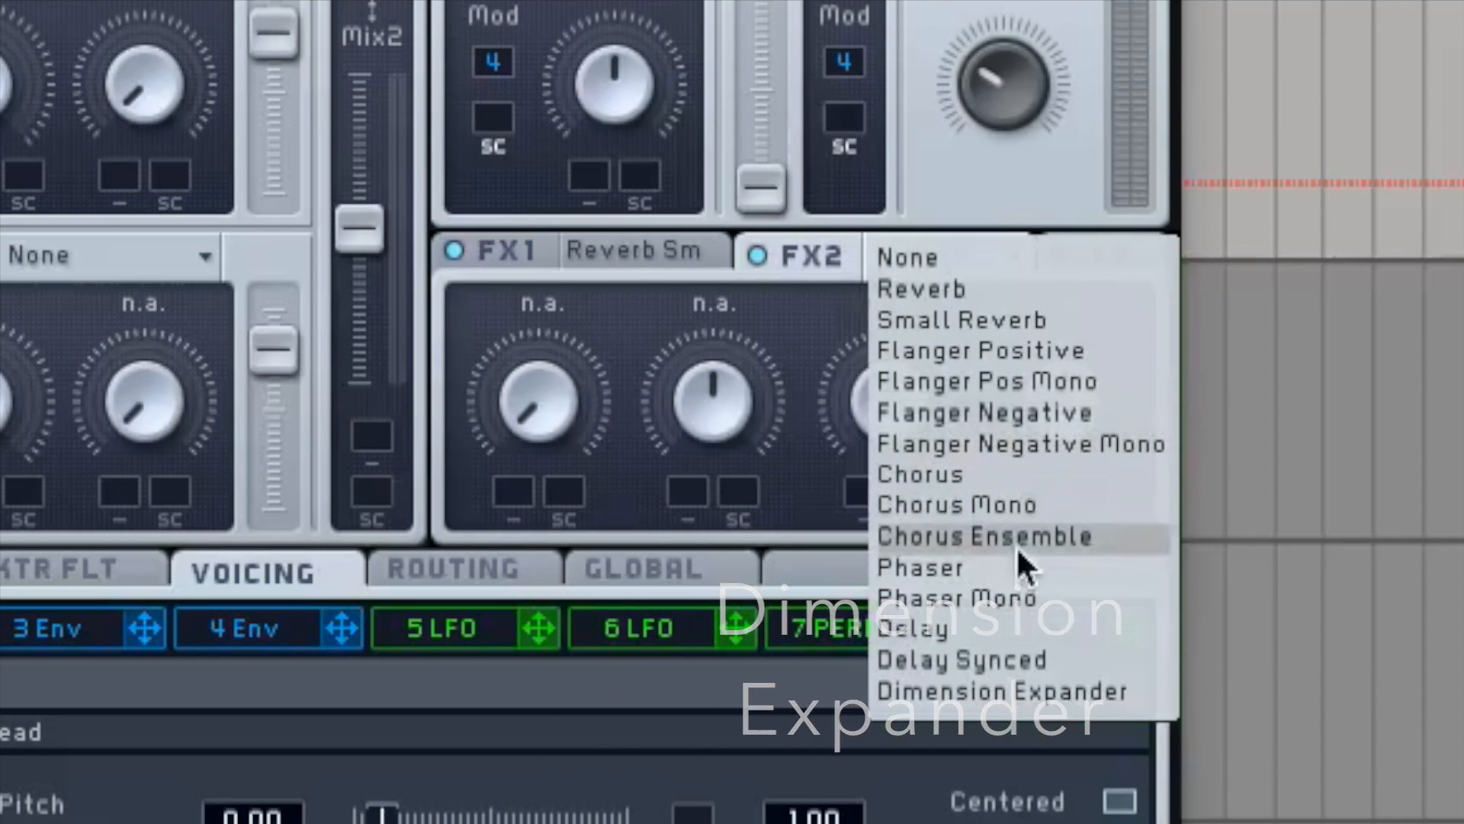
left_click(965, 692)
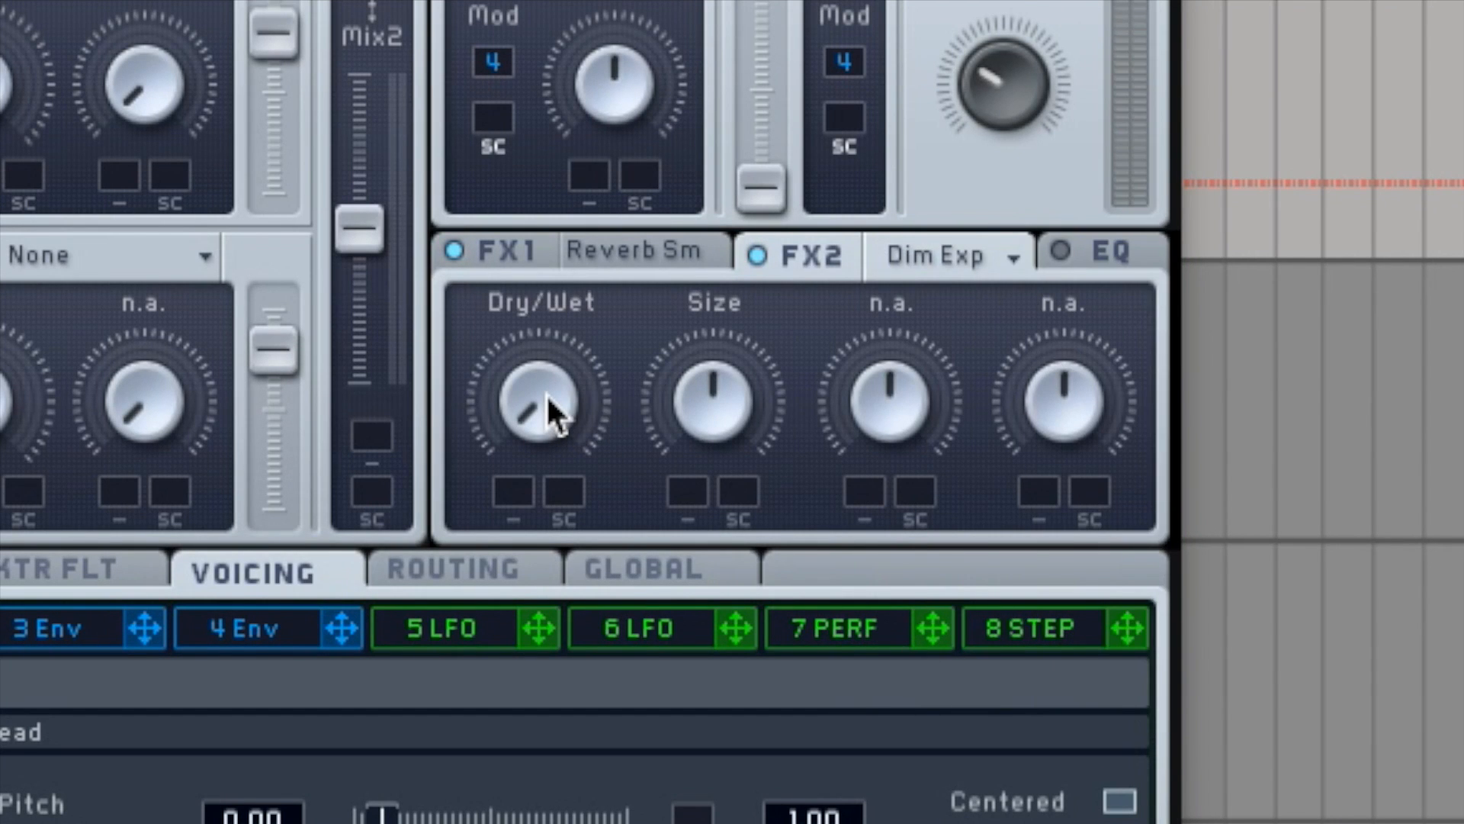
left_click_drag(547, 397, 511, 200)
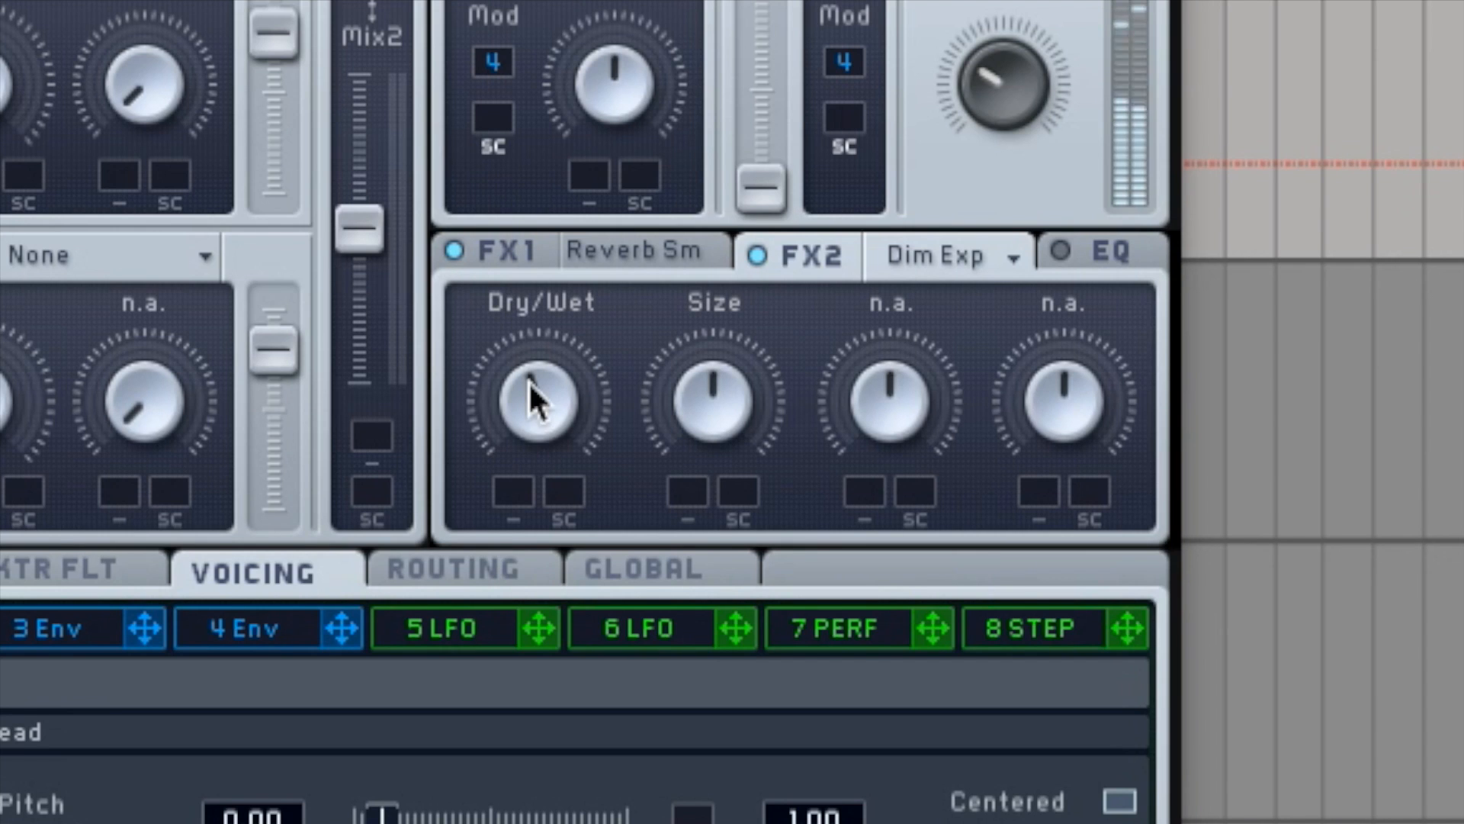
left_click_drag(528, 382, 535, 408)
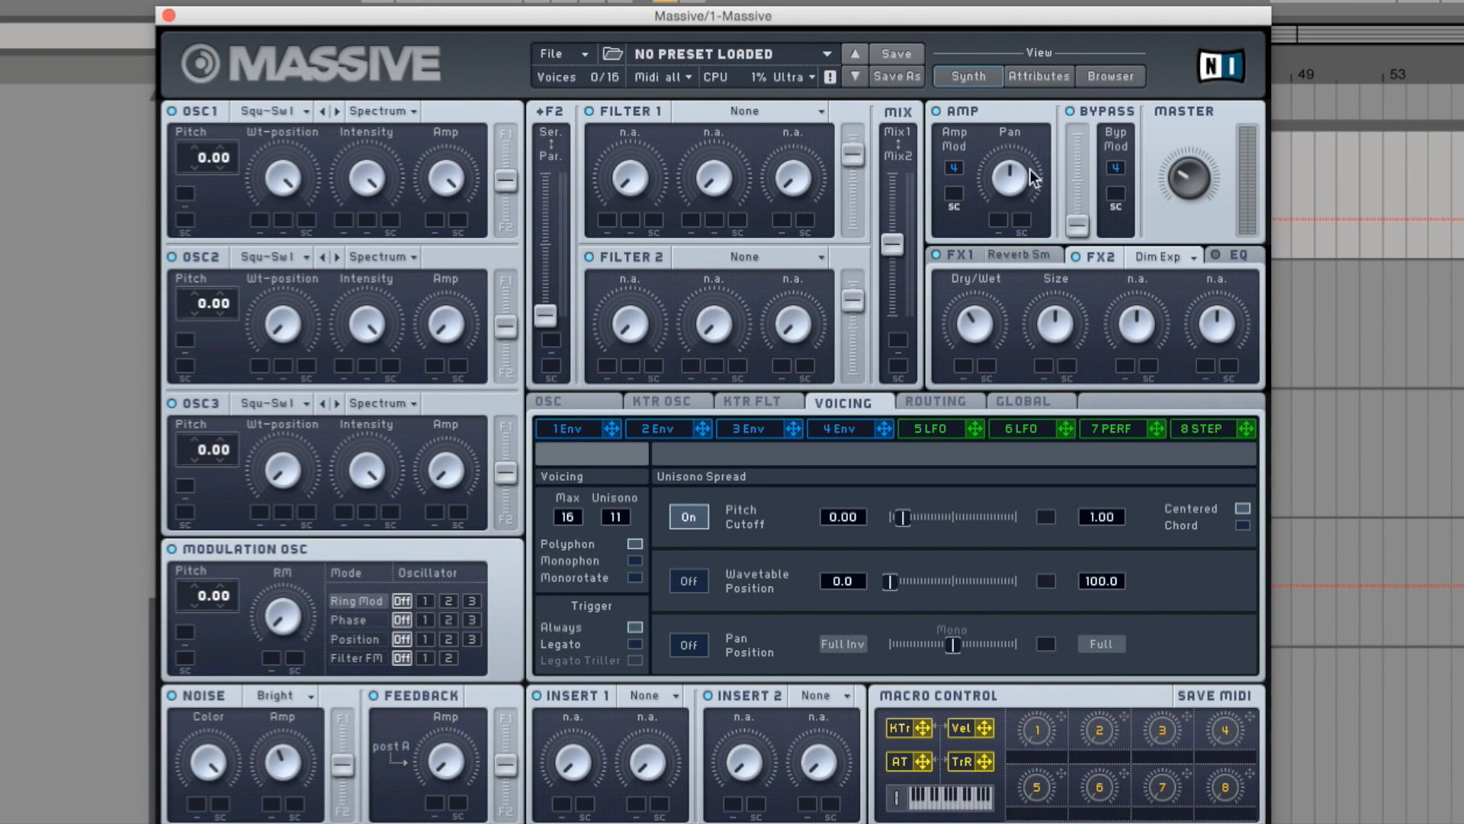
Step: Turn on Sync for LFO 5 and set its ratio to 1/8
left_click(932, 428)
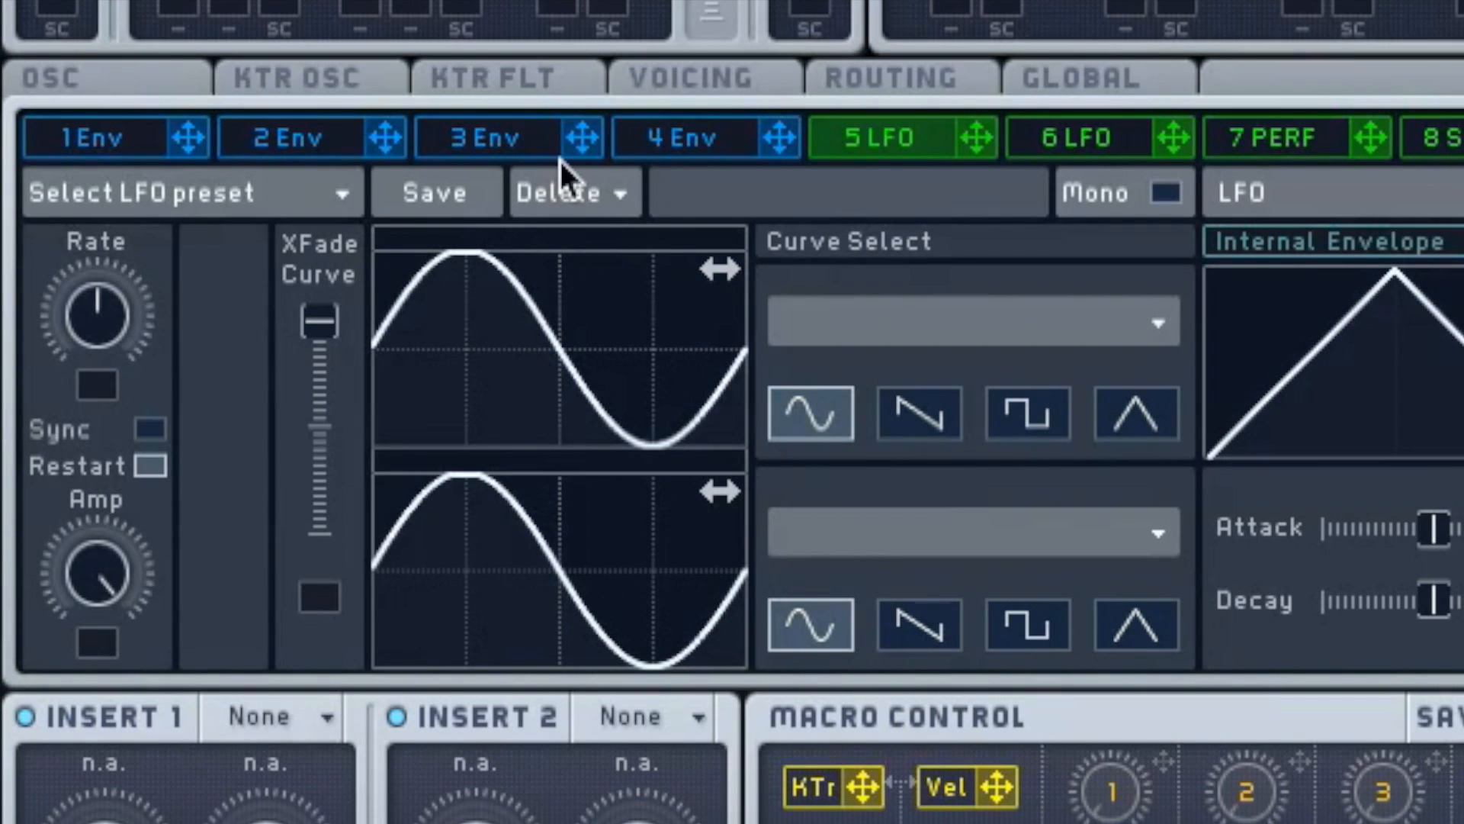
left_click(161, 426)
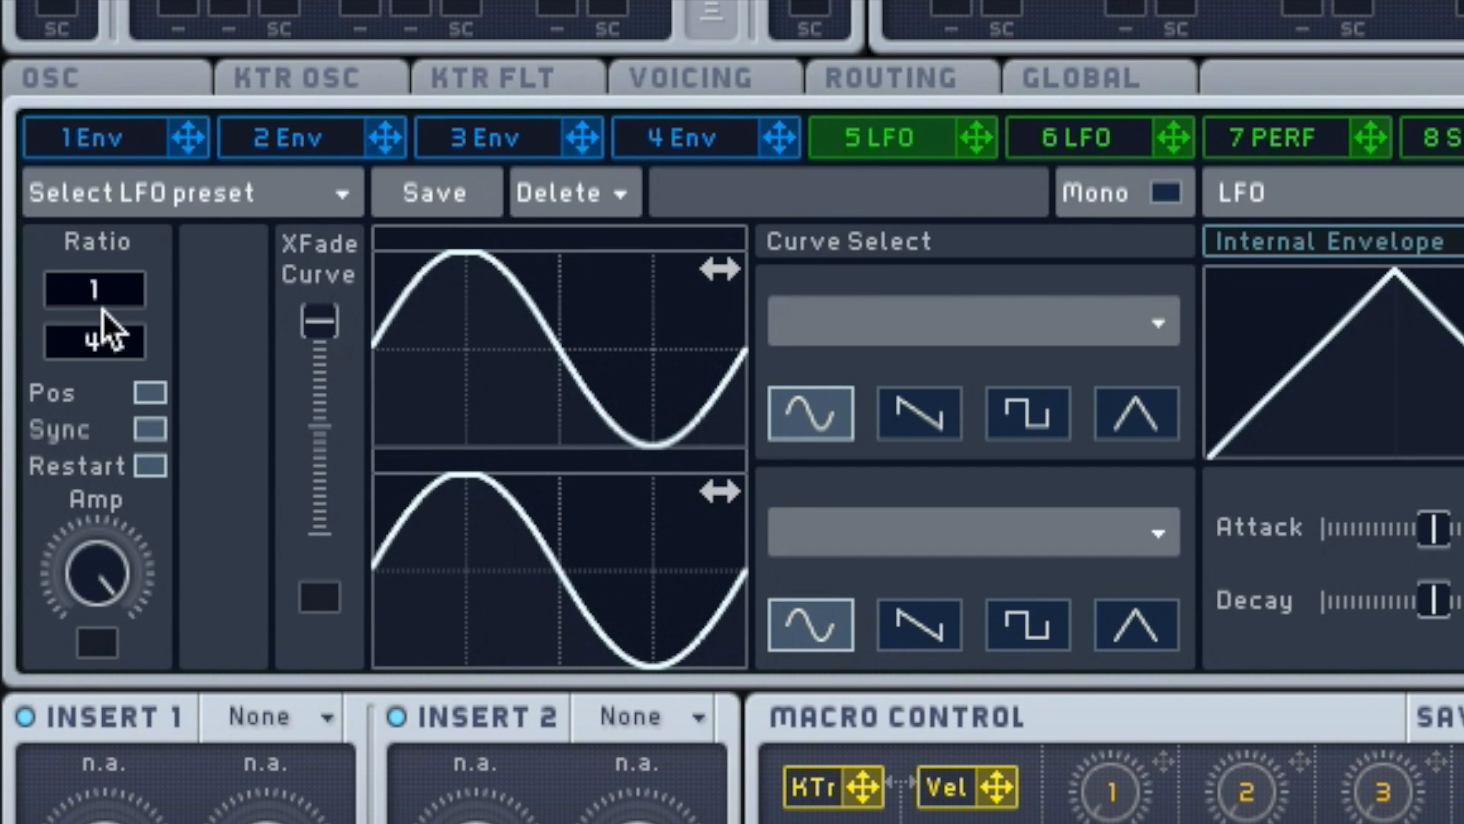
left_click_drag(103, 304, 95, 292)
Step: Shift LFO 5's upper sine curve to start at its lowest point and assign the LFO to the Amp Mod sidechain slot
left_click_drag(552, 291, 482, 363)
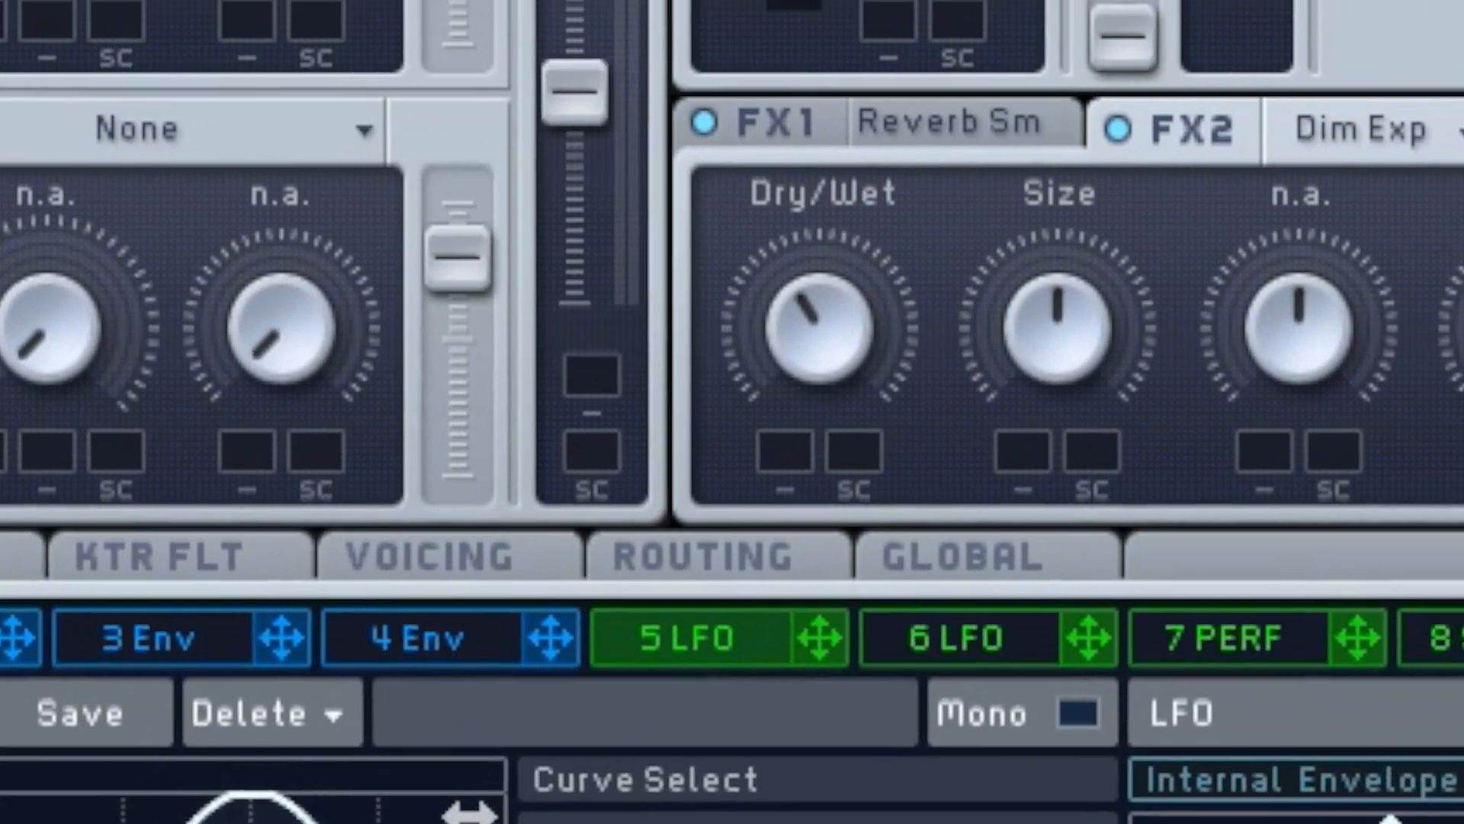
left_click_drag(820, 638, 582, 254)
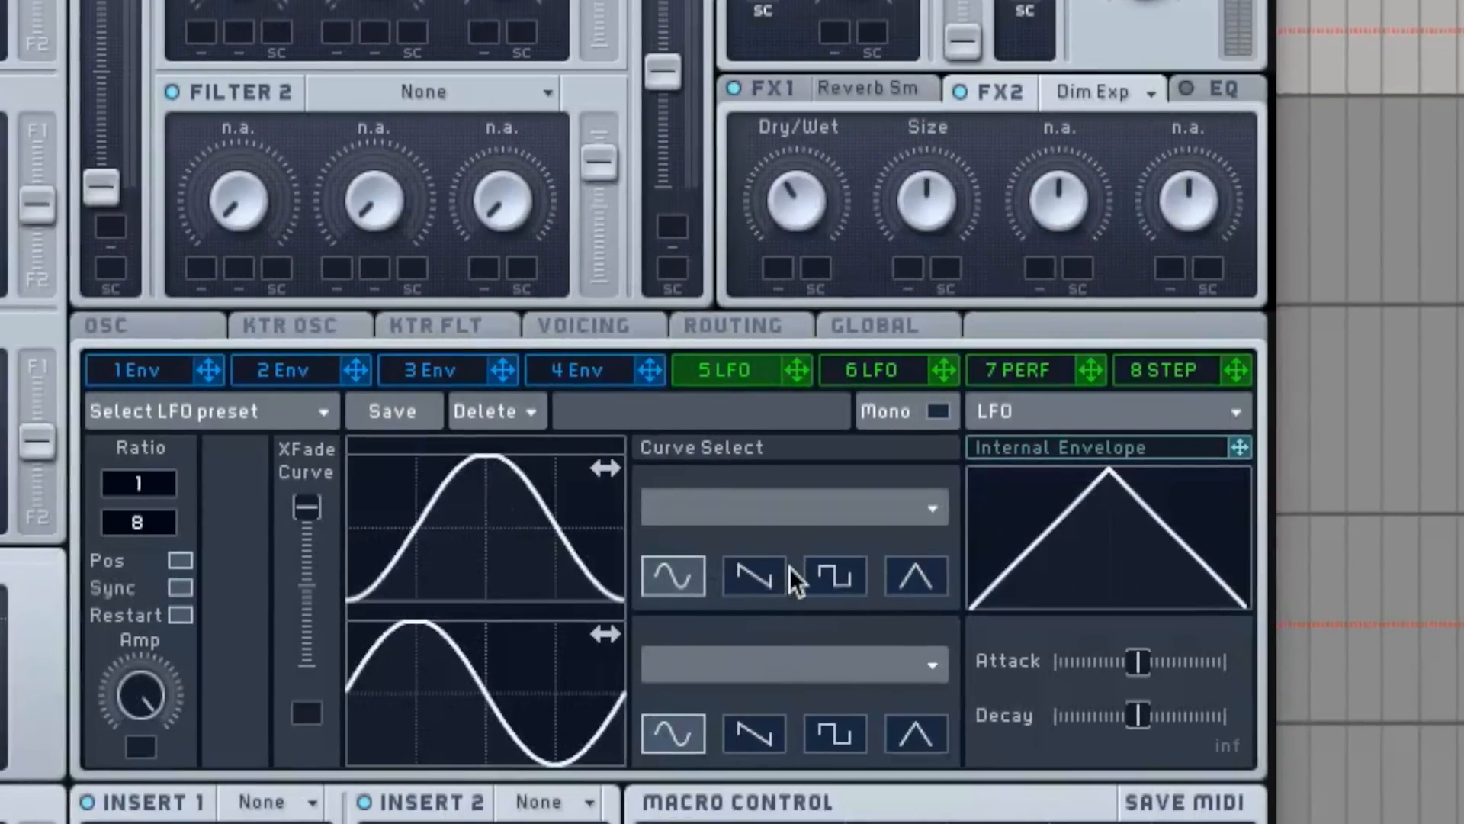
Step: Try the sawtooth shape on LFO 5's upper curve with a shifted start, and restore the sine starting at its lowest point
left_click(738, 570)
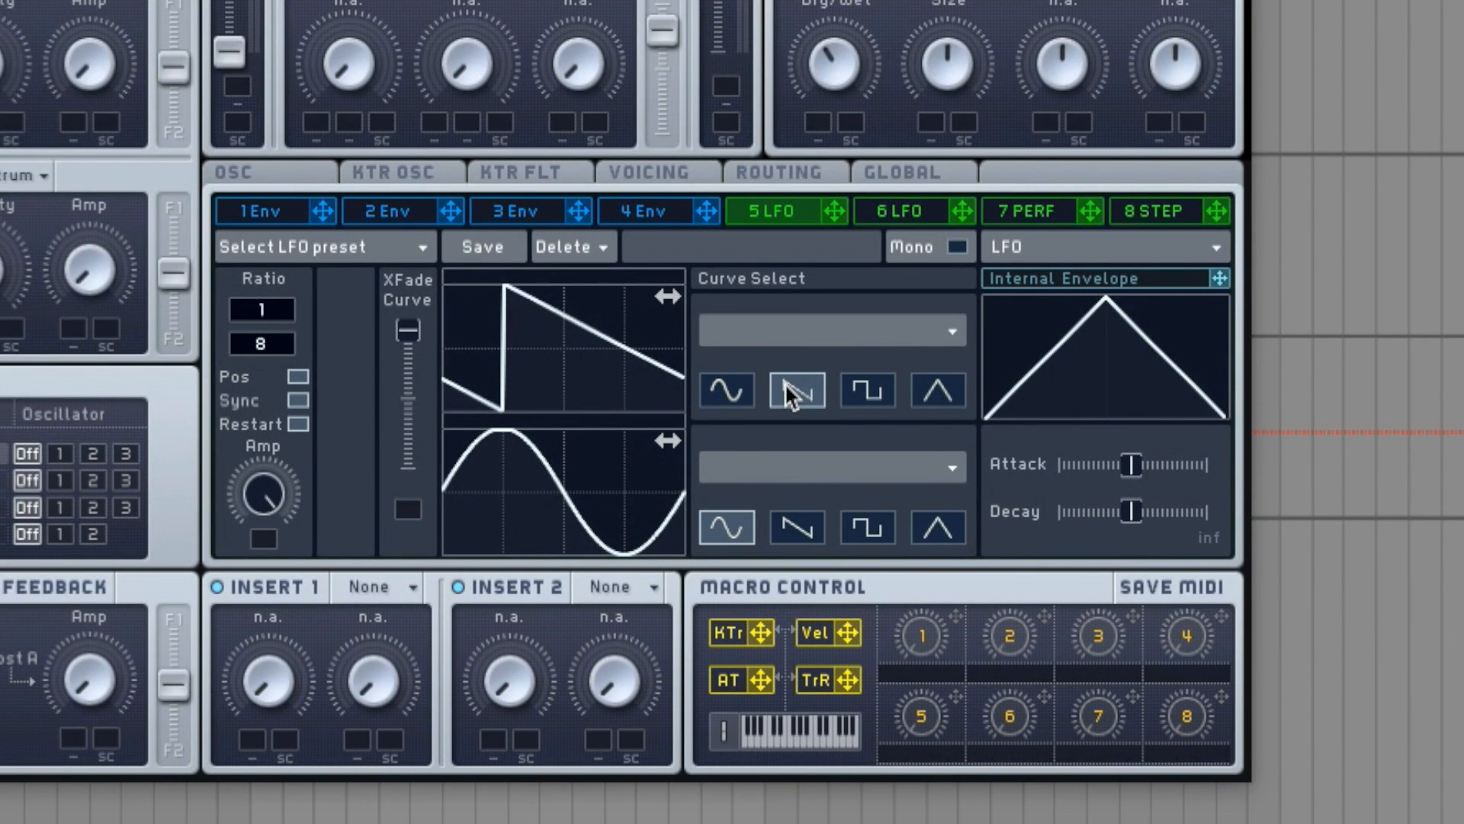
left_click(739, 383)
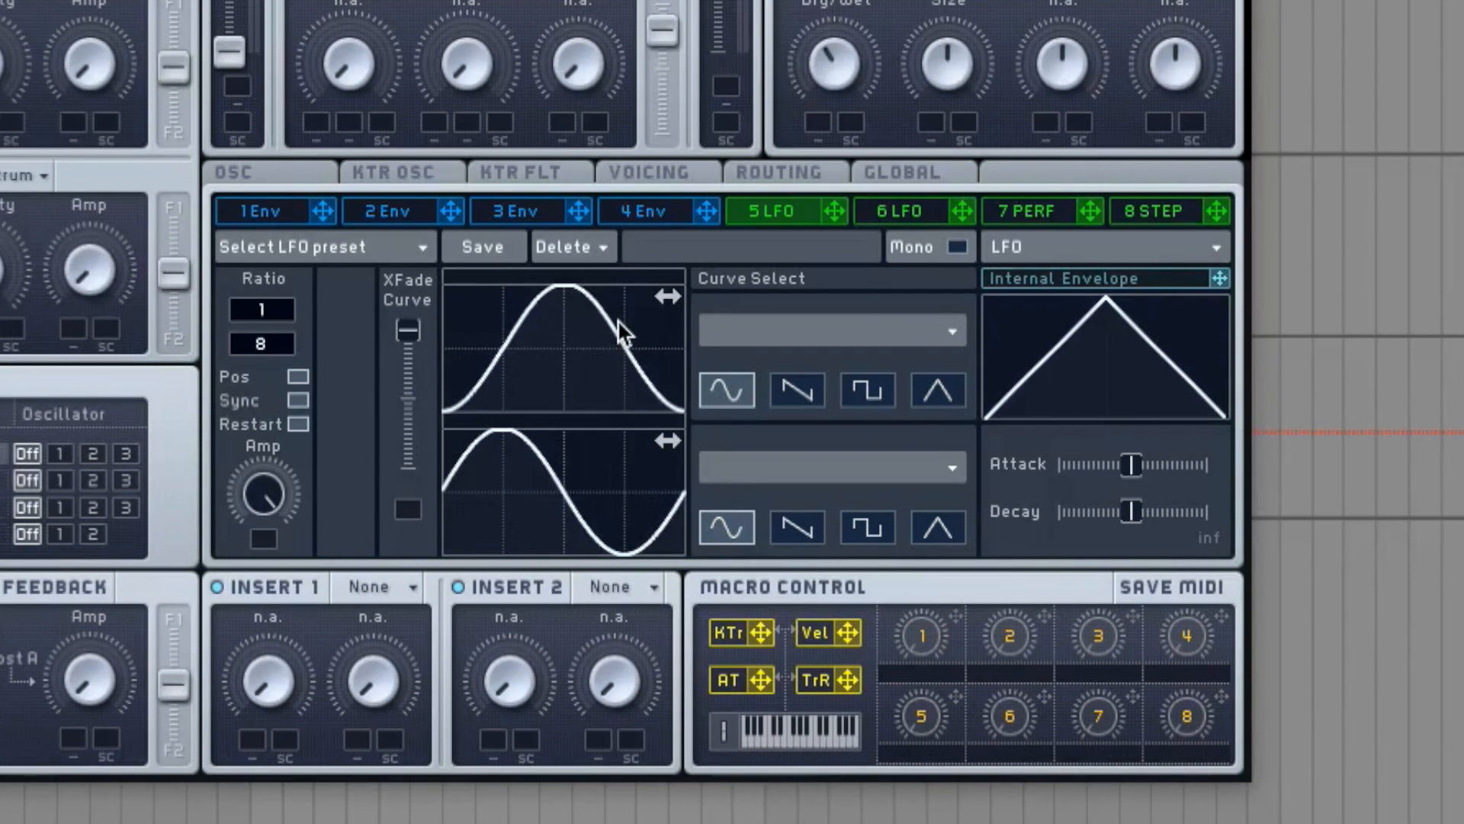
left_click(799, 386)
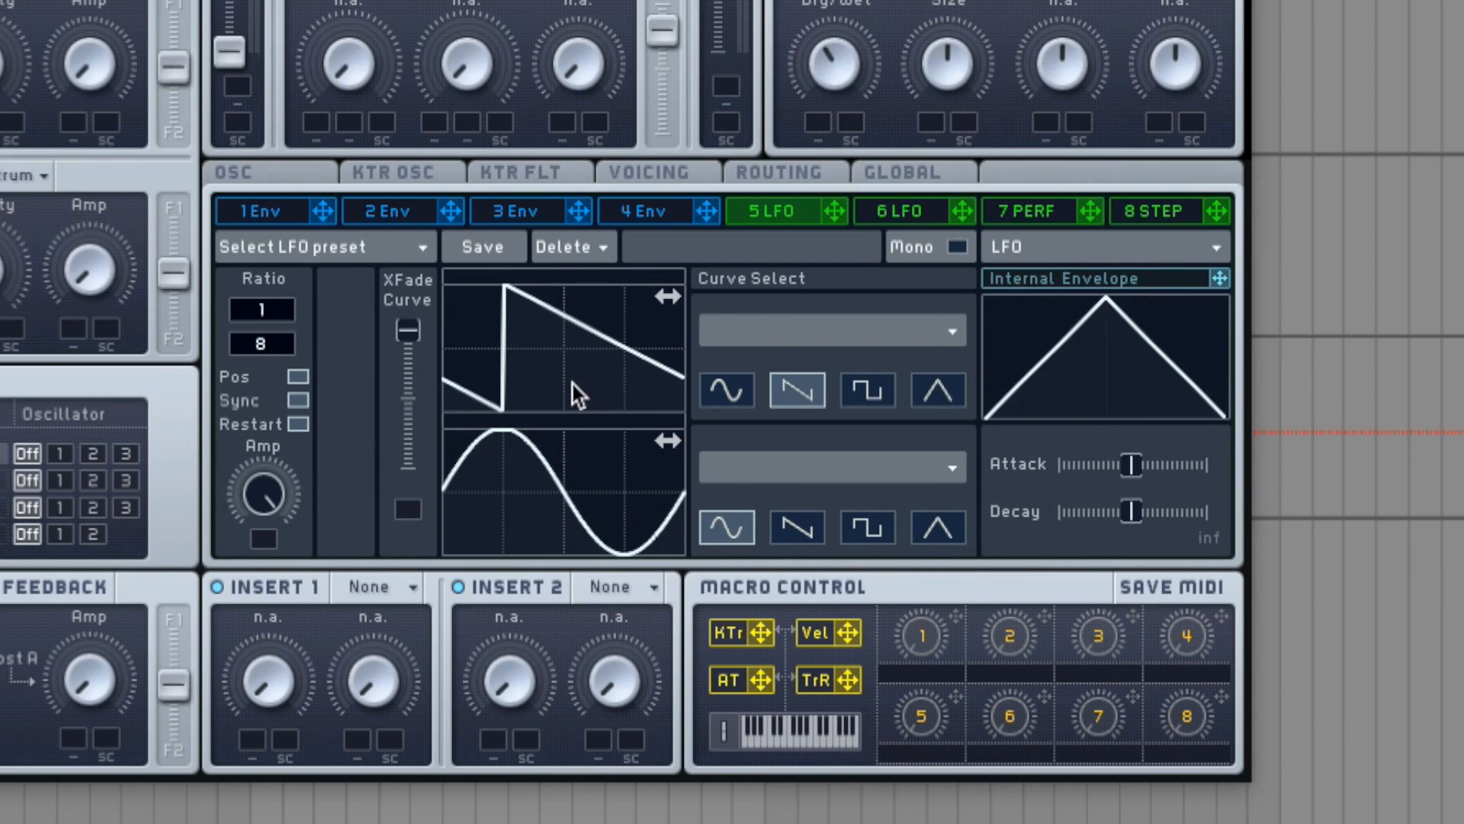
left_click_drag(511, 378, 514, 386)
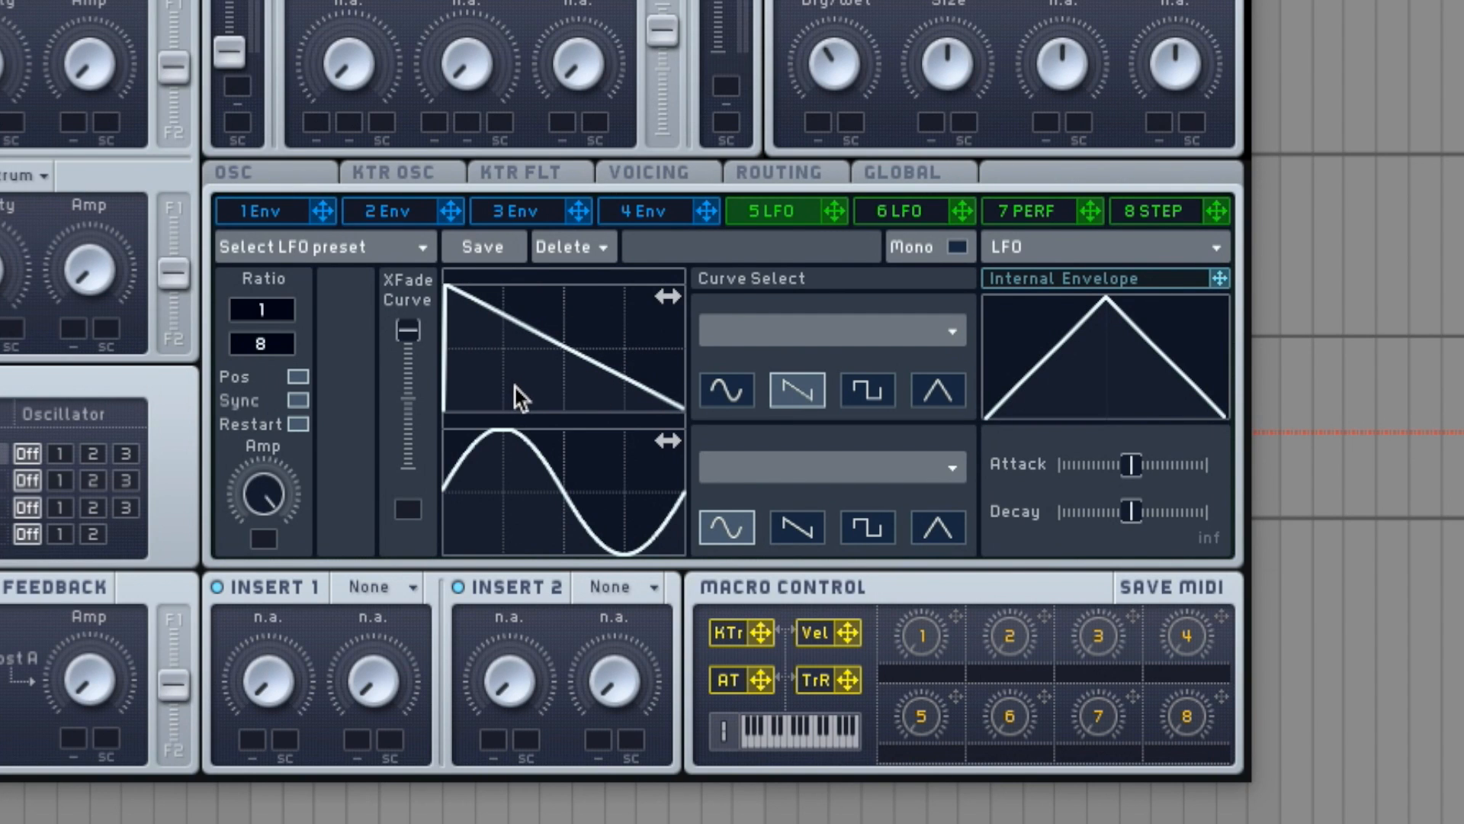
left_click(729, 389)
left_click_drag(664, 399, 612, 418)
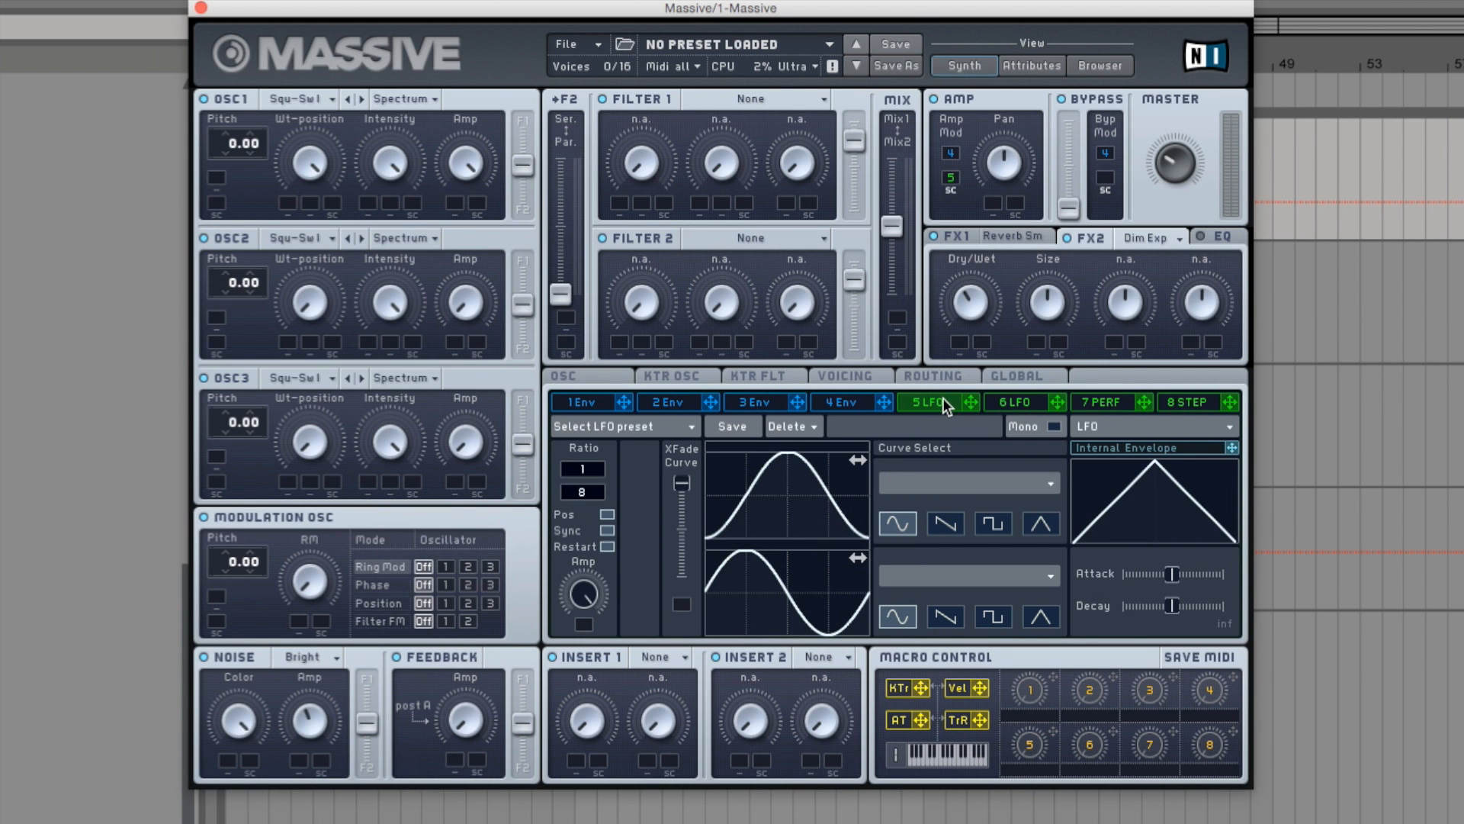
Step: Assign LFO 5 to the Dry/Wet of the FX1 reverb and FX2 Dimension Expander, with a small upward modulation range
left_click(1006, 231)
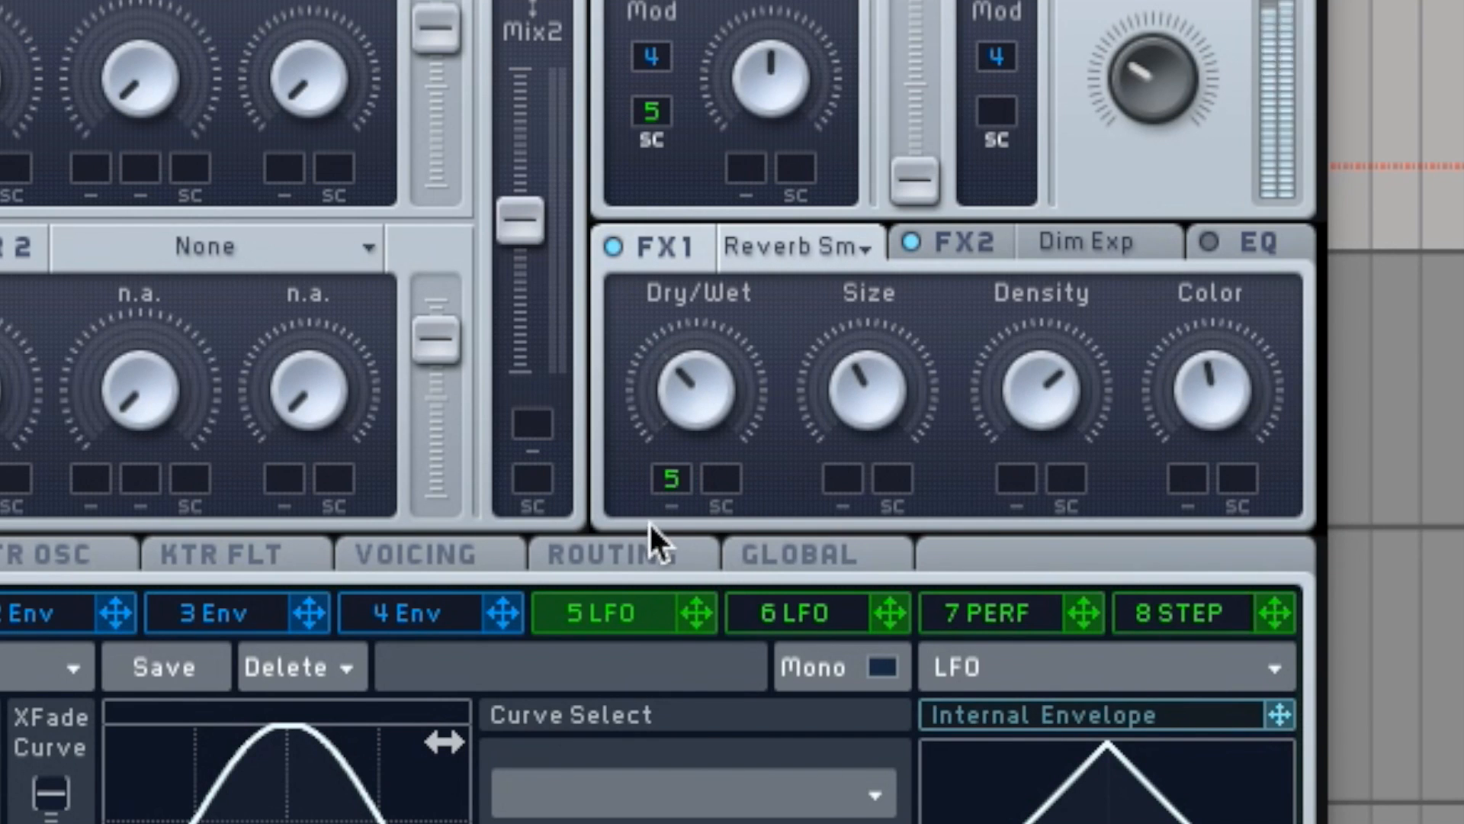
left_click_drag(675, 468, 669, 410)
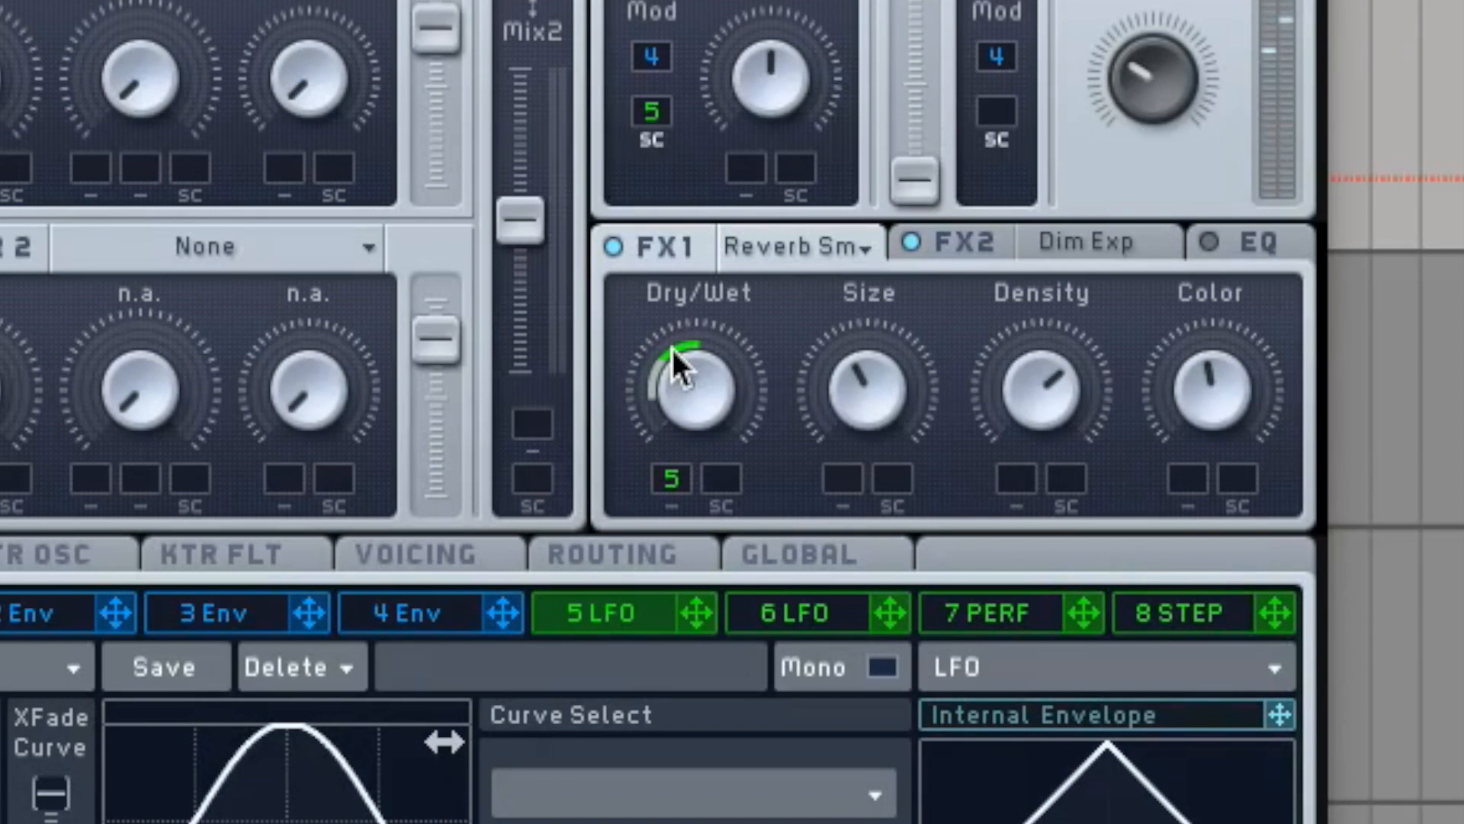
left_click(1113, 249)
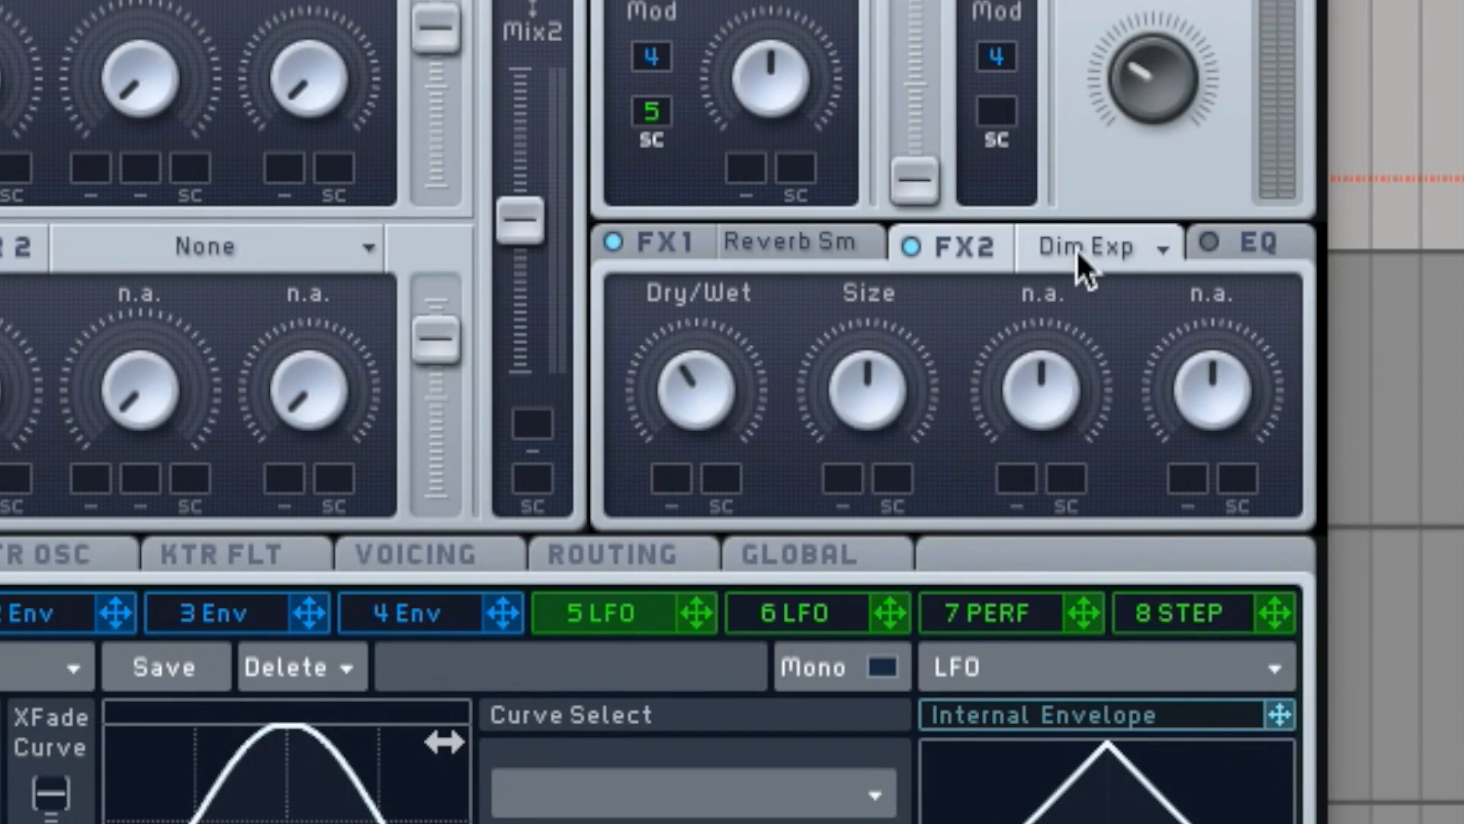
mouse_move(707, 616)
left_mouse_down()
mouse_move(650, 506)
mouse_move(677, 479)
mouse_move(671, 400)
mouse_move(680, 441)
left_mouse_up()
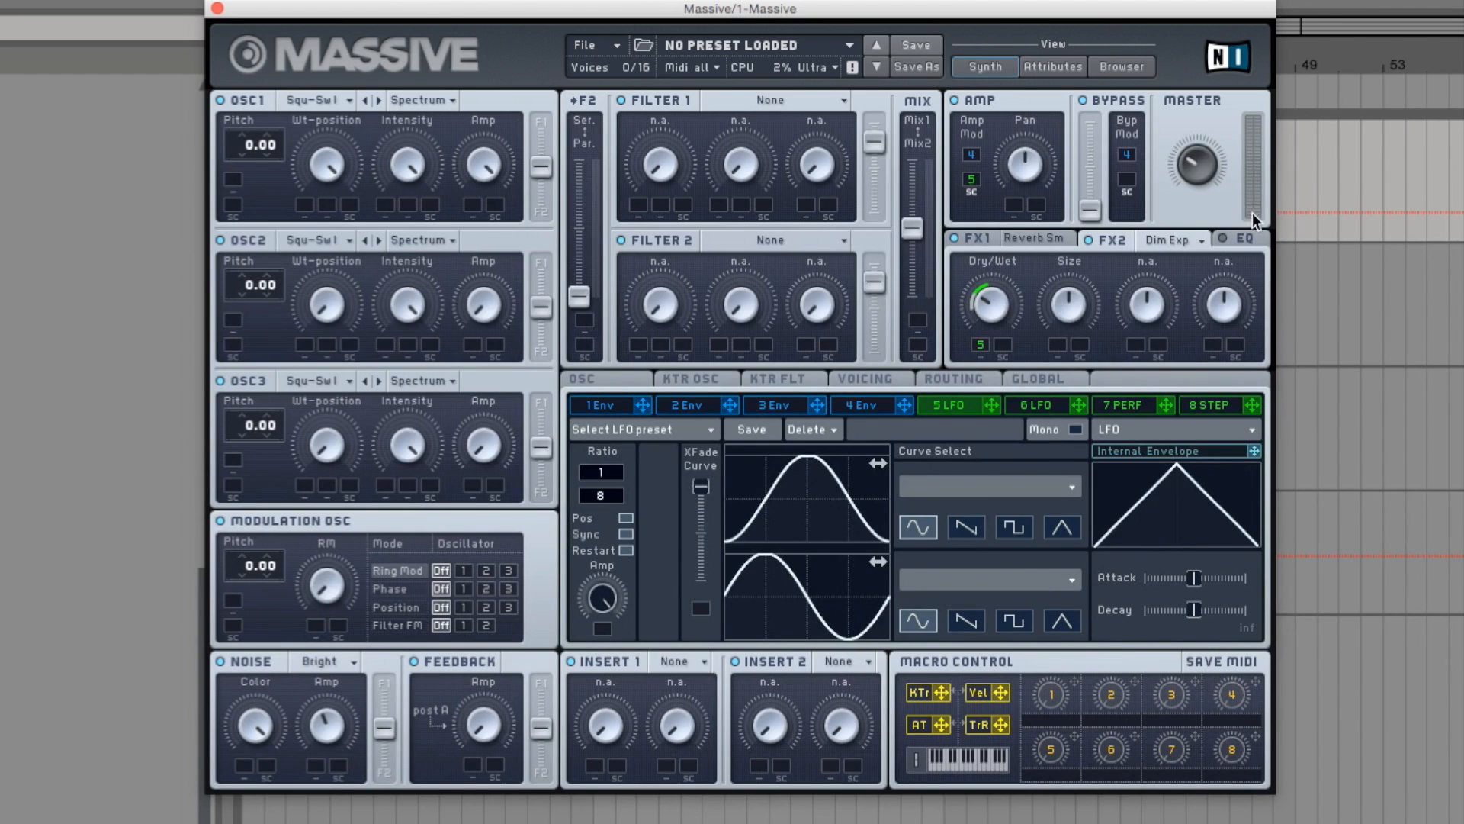
Step: Turn on the EQ and raise both its Low Shelf and High Shelf moderately above centre
left_click(1243, 235)
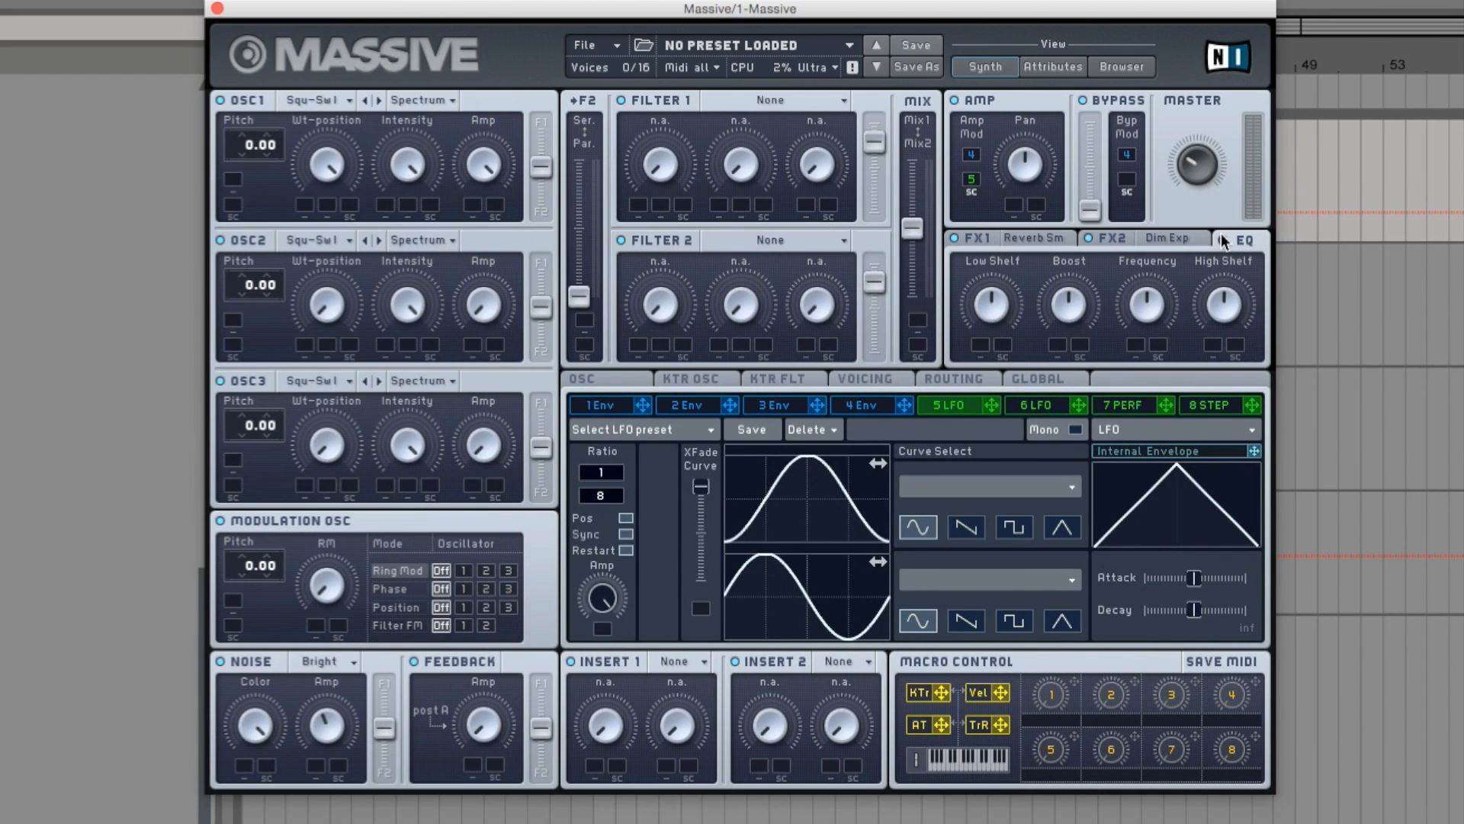
left_click_drag(995, 309, 999, 267)
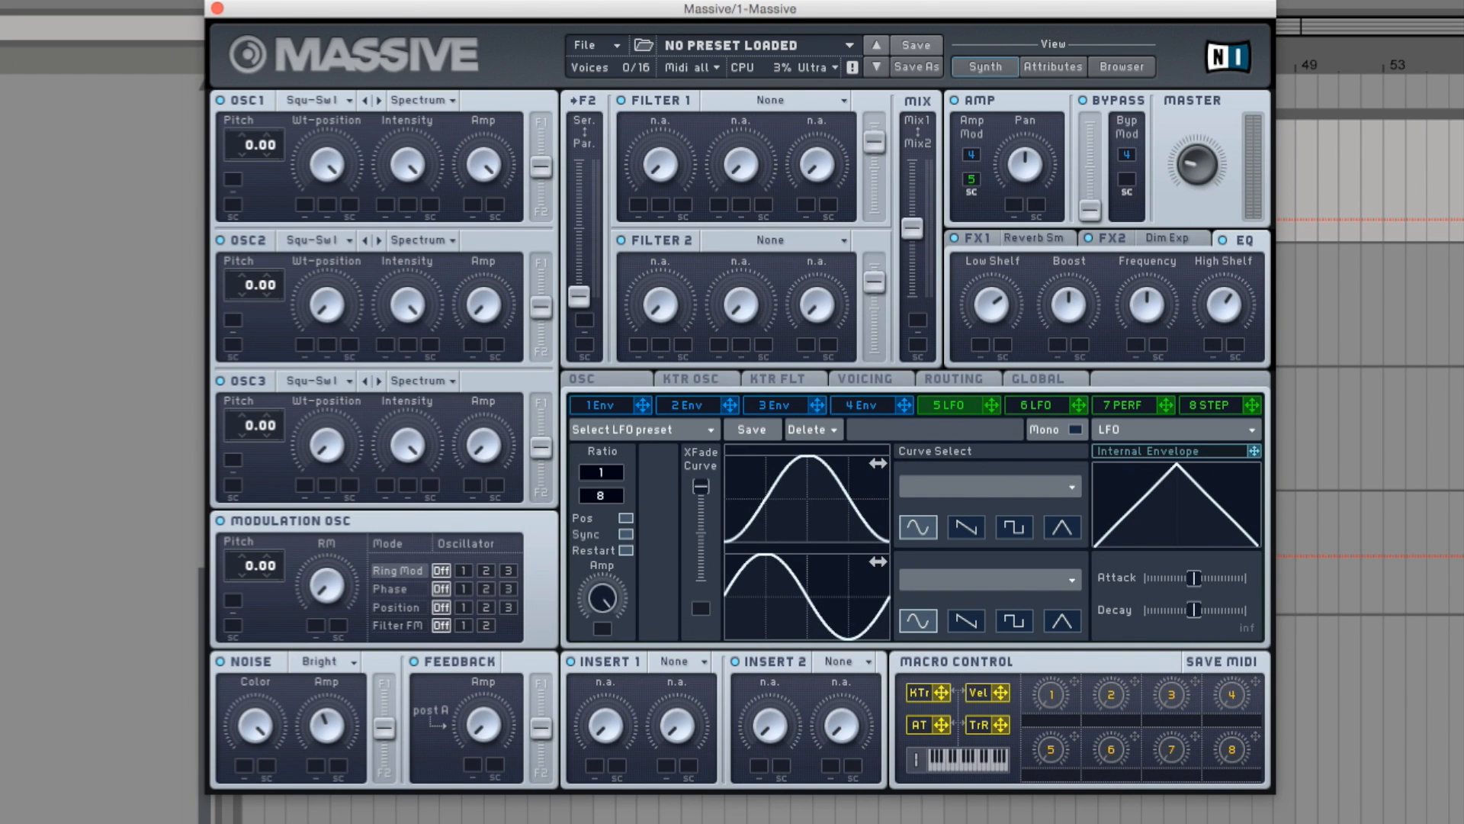
left_click(775, 97)
left_click(843, 105)
Step: Fine-tune the unison Pitch Cutoff spread to slightly above its minimum and close the Massive window
left_click(890, 381)
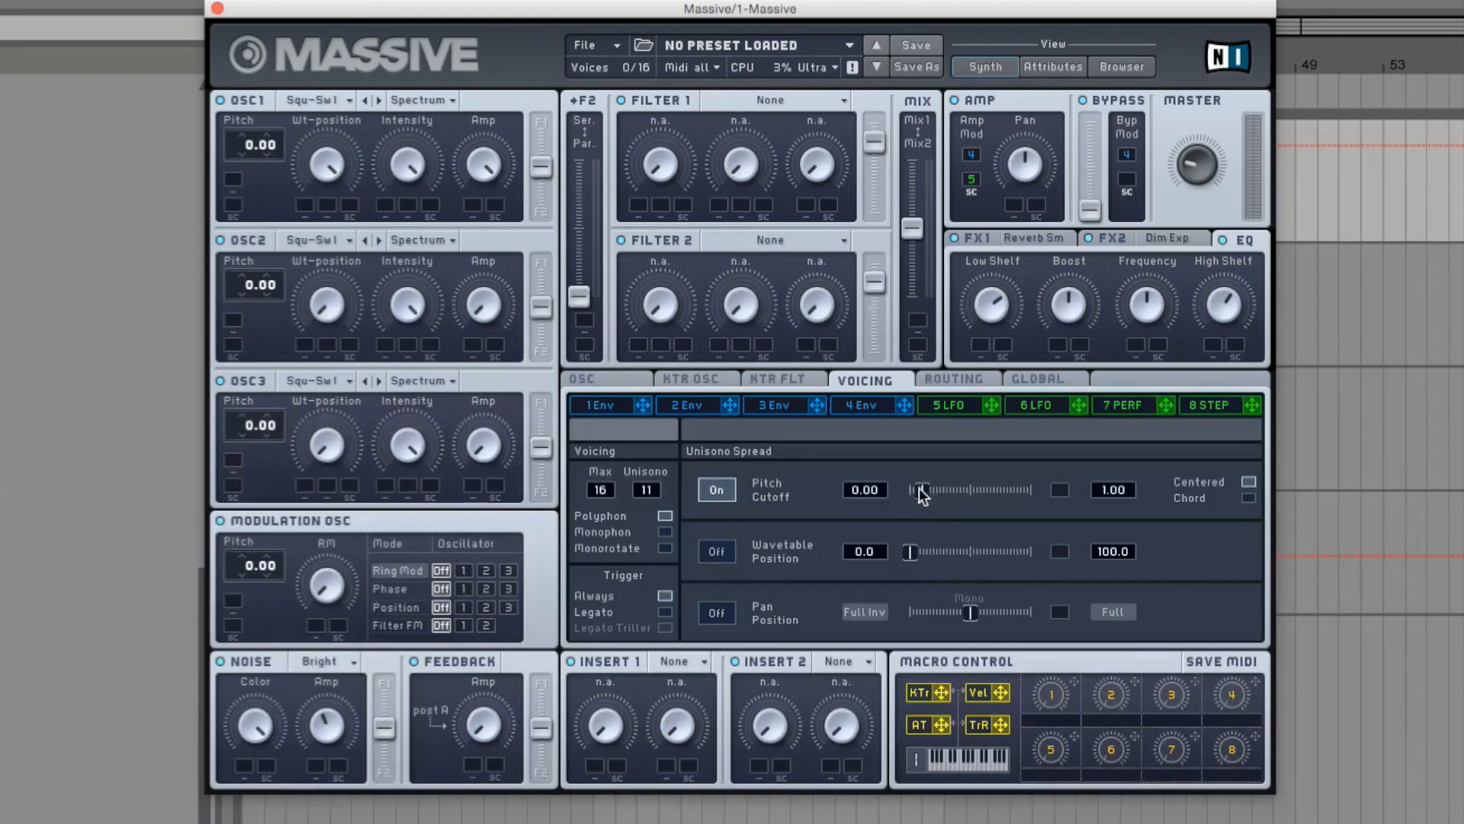
left_click_drag(922, 490, 928, 488)
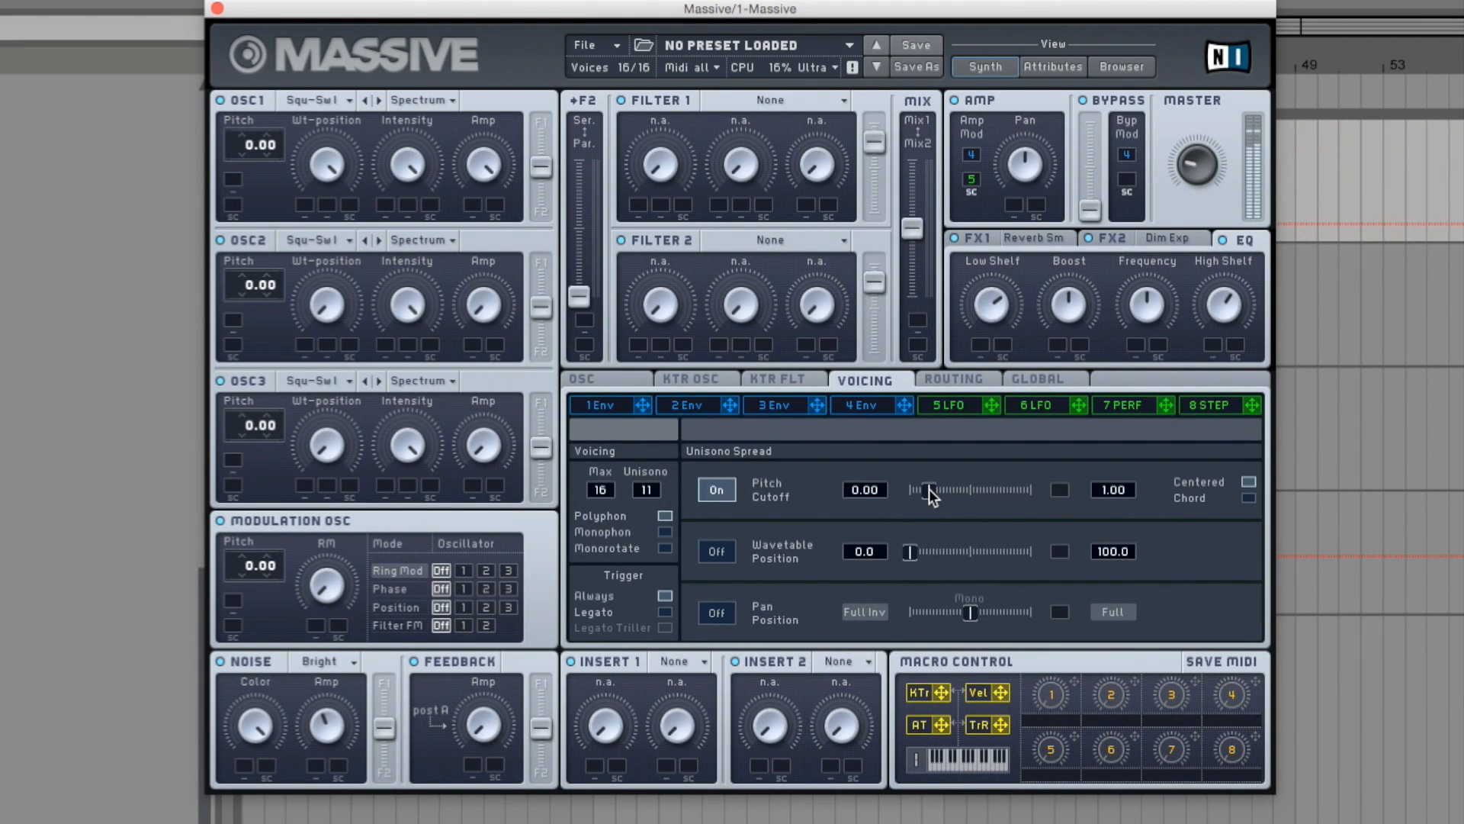
left_click_drag(926, 489, 911, 492)
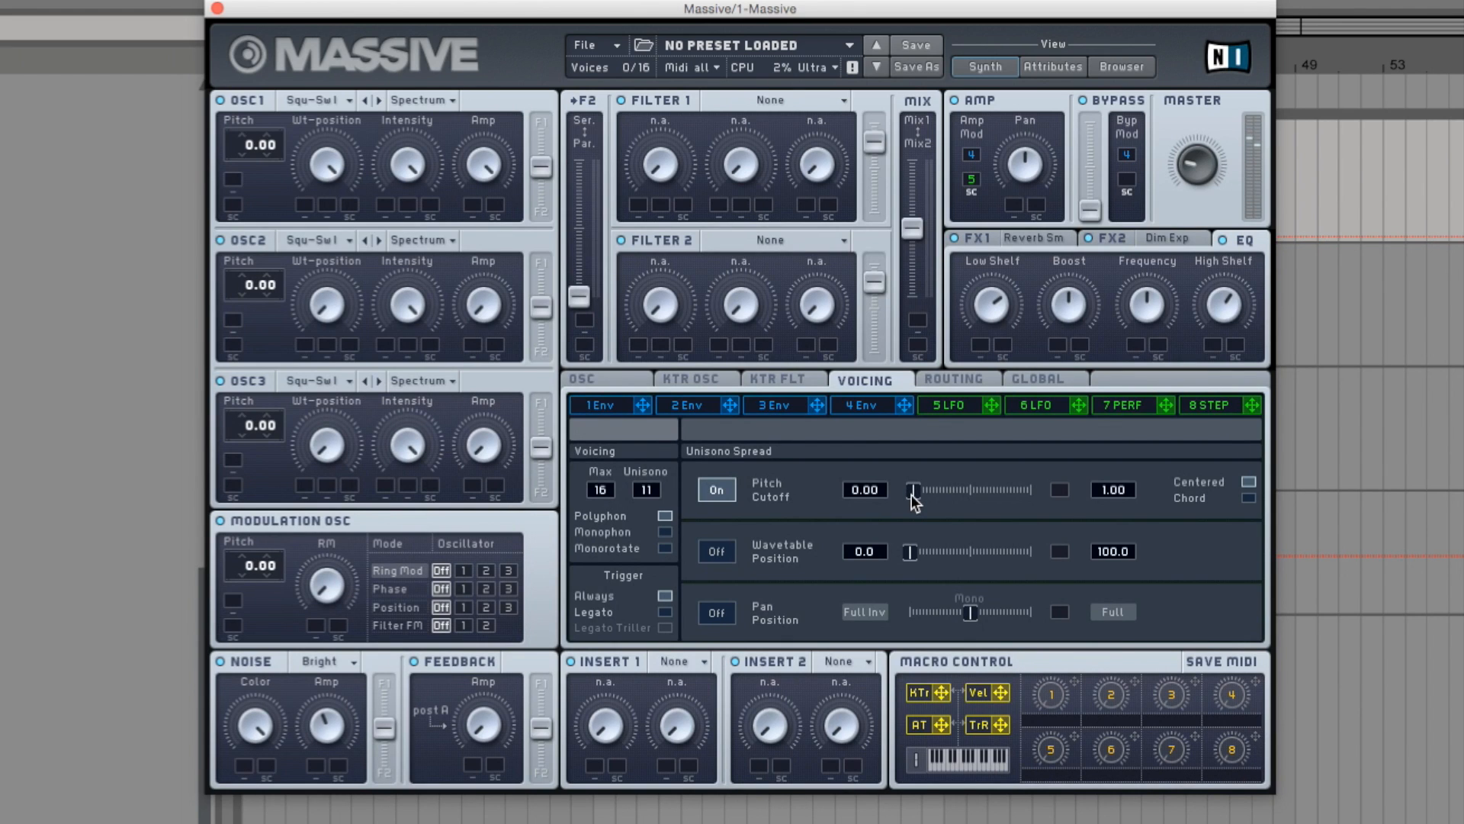
left_click_drag(912, 494, 927, 500)
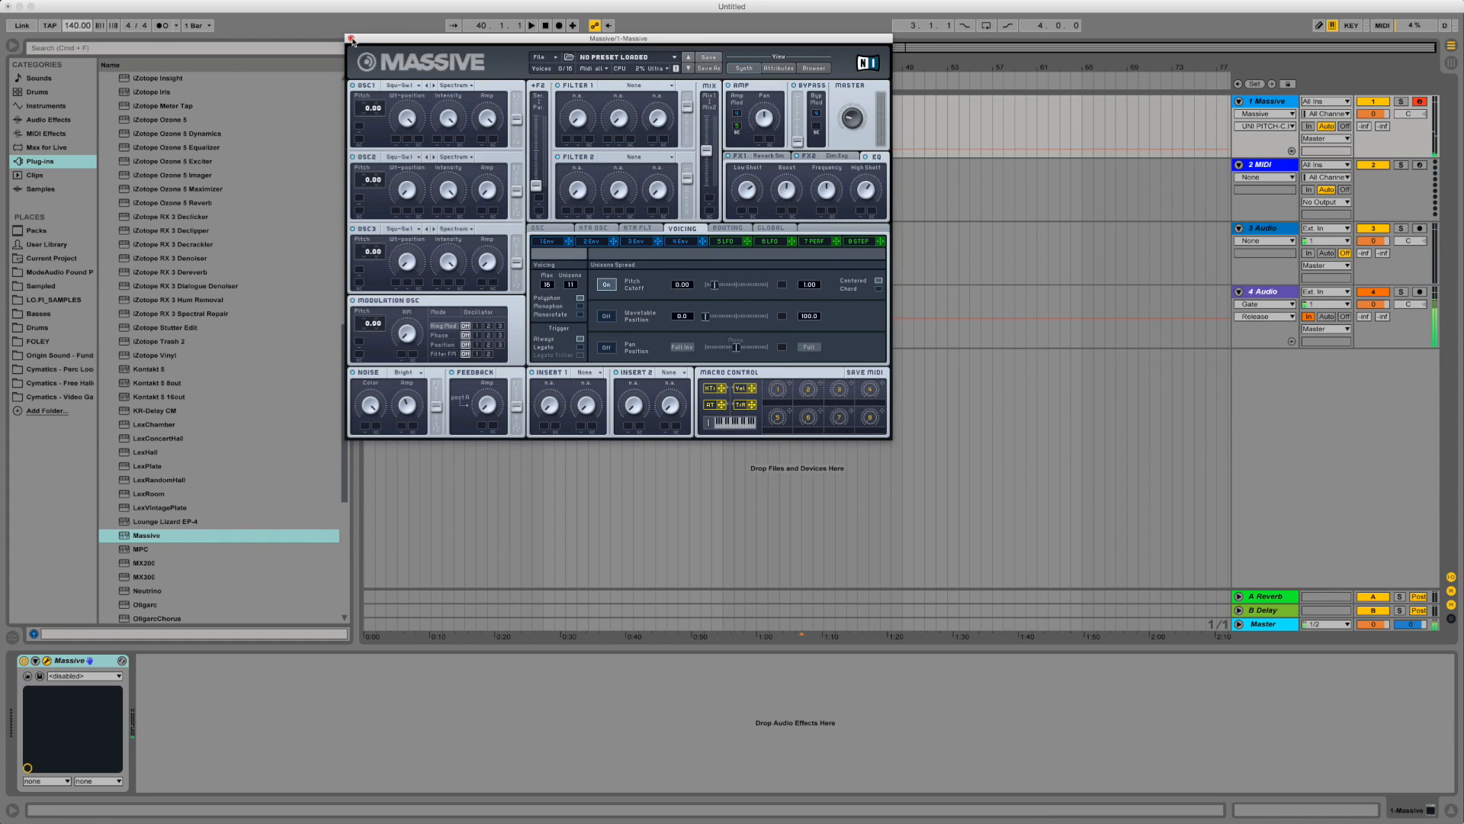
left_click(216, 8)
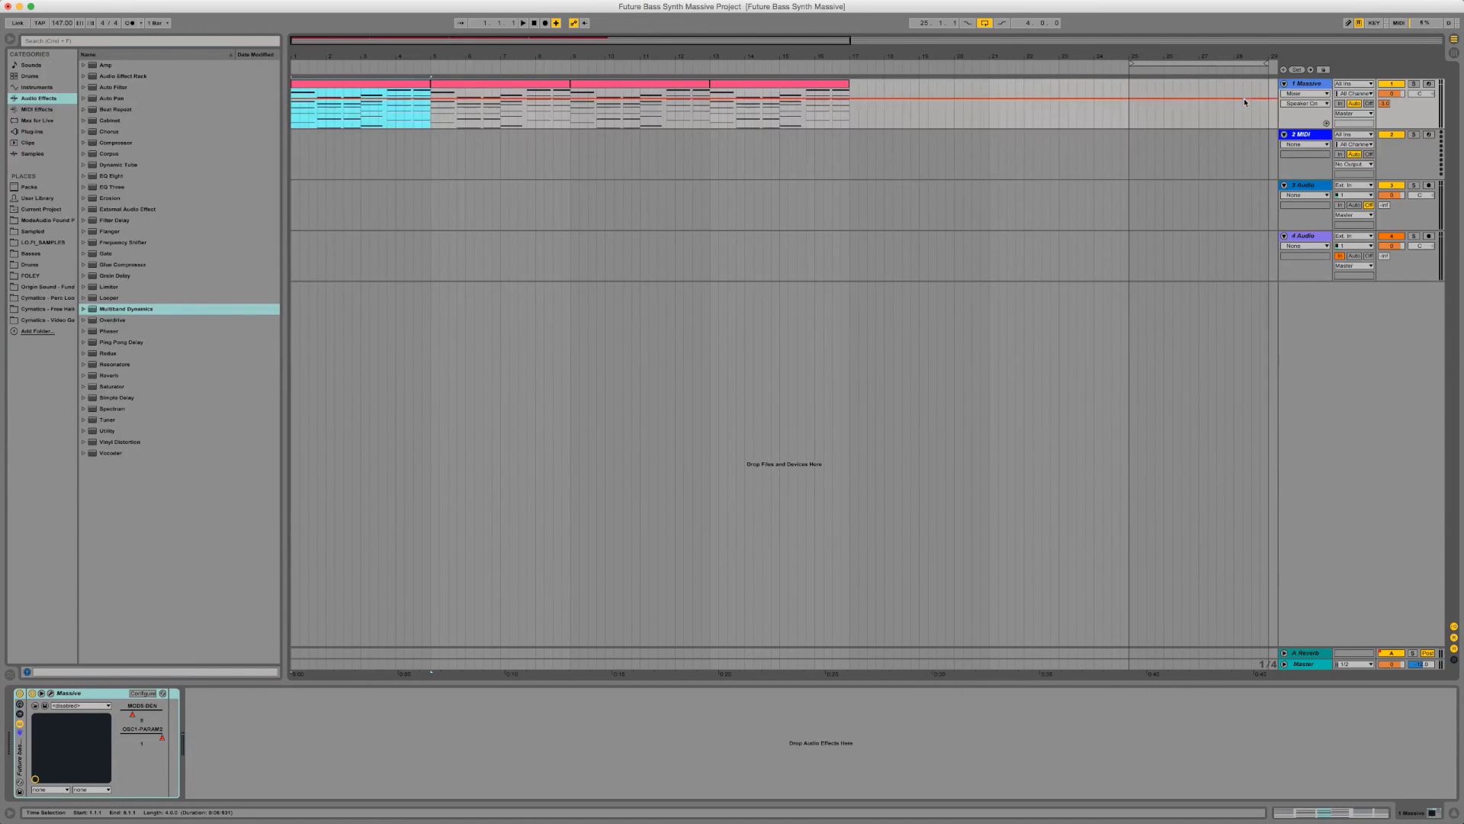
Step: Play back the first chord clip on the Massive track to hear the patch
left_click(1306, 84)
mouse_move(431, 55)
left_mouse_down()
mouse_move(455, 58)
mouse_move(374, 57)
mouse_move(591, 56)
left_mouse_up()
key("space")
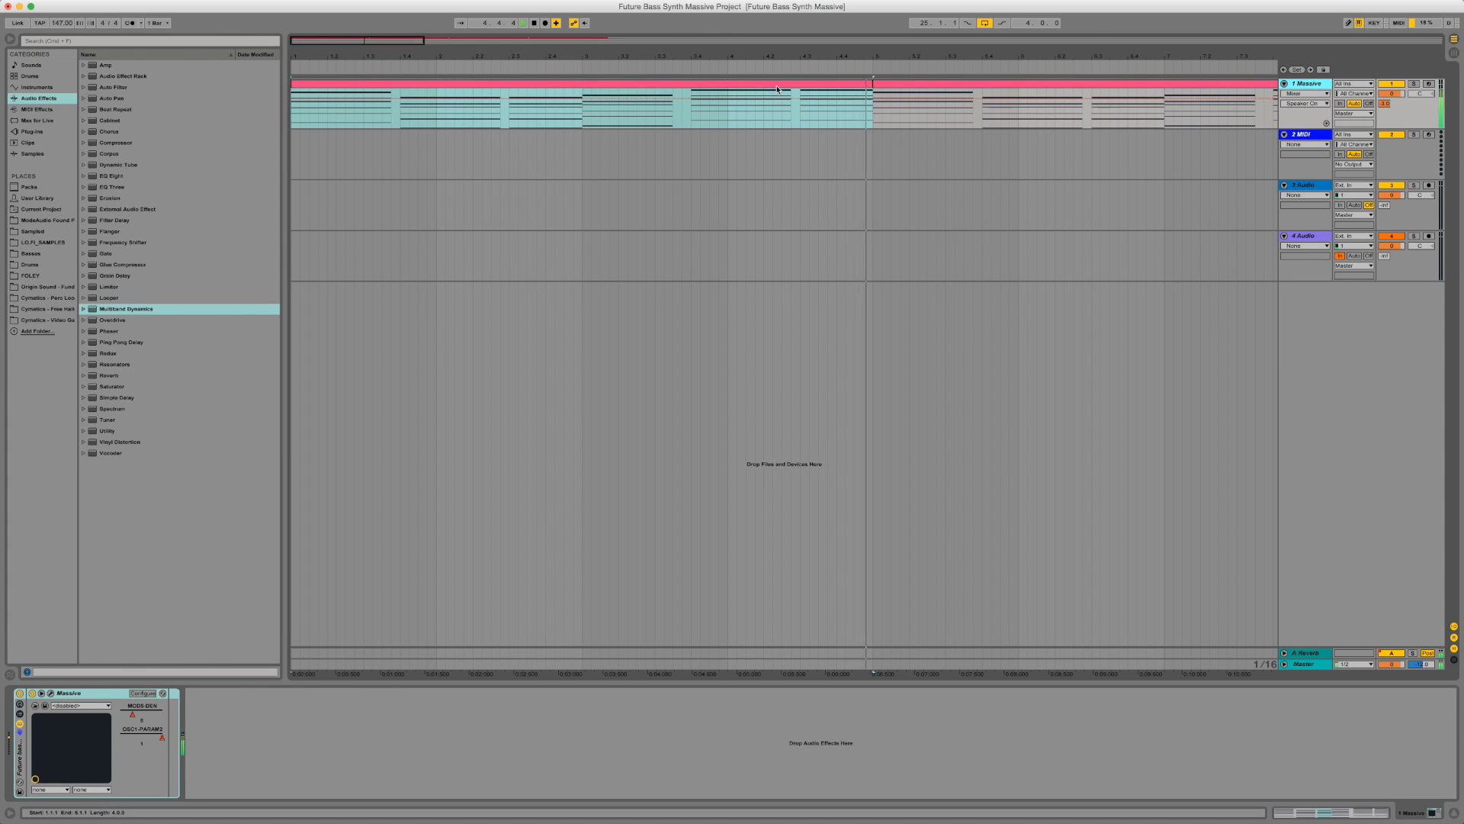
key("space")
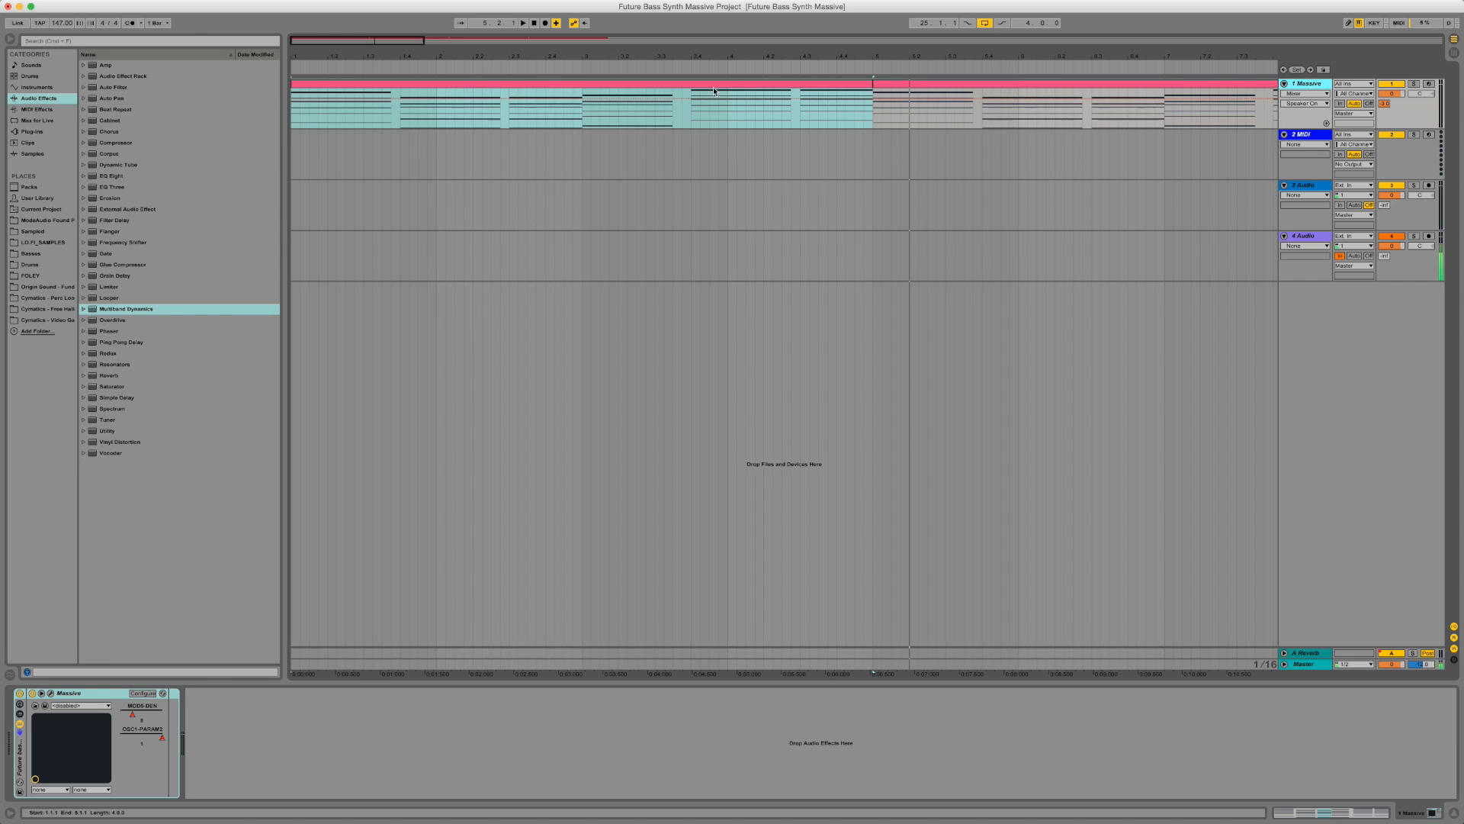
Step: Add Multiband Dynamics to the Massive track and display its Below thresholds and ratios
left_click_drag(567, 52, 474, 53)
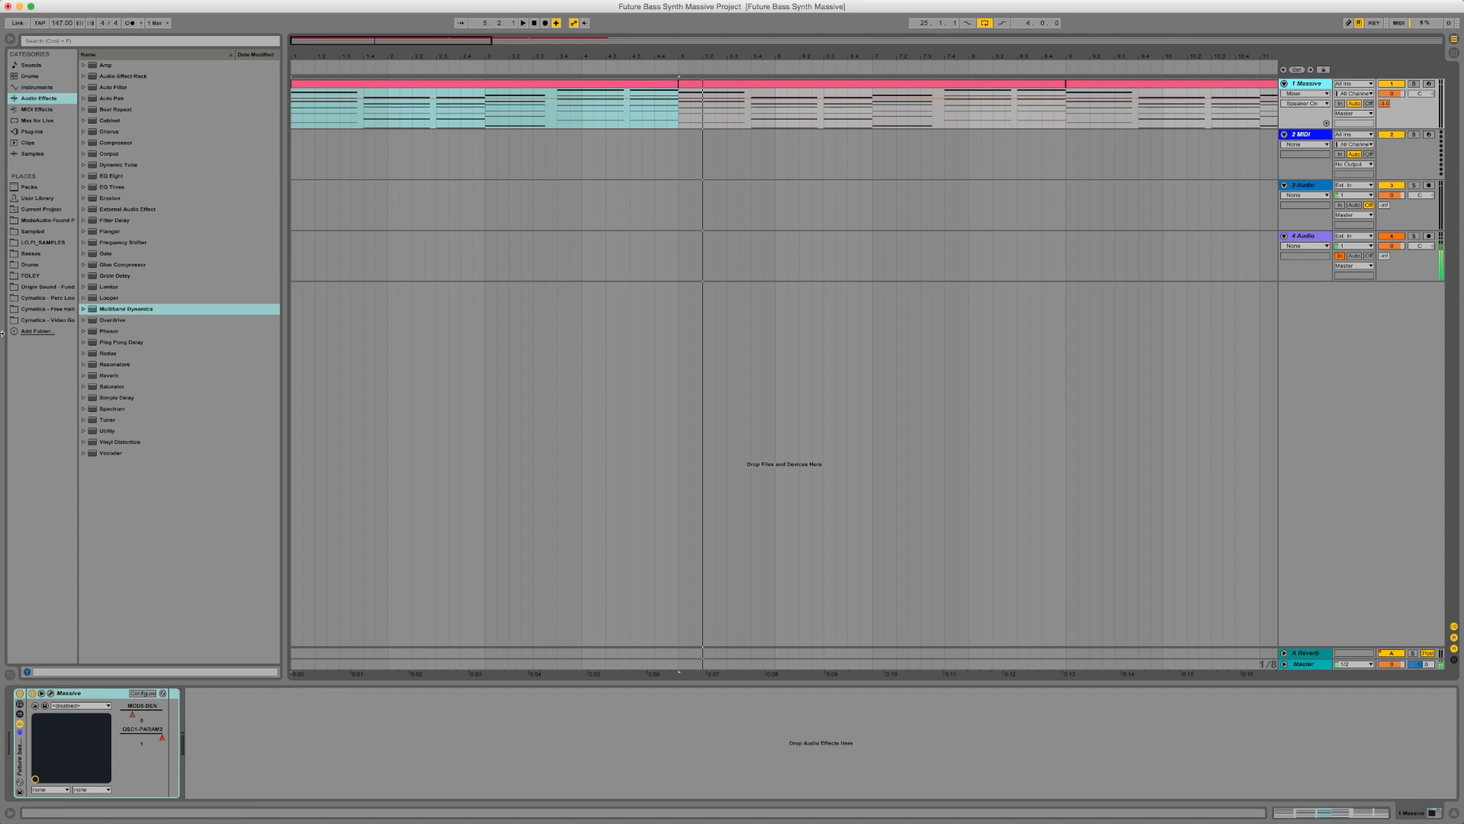
double_click(142, 308)
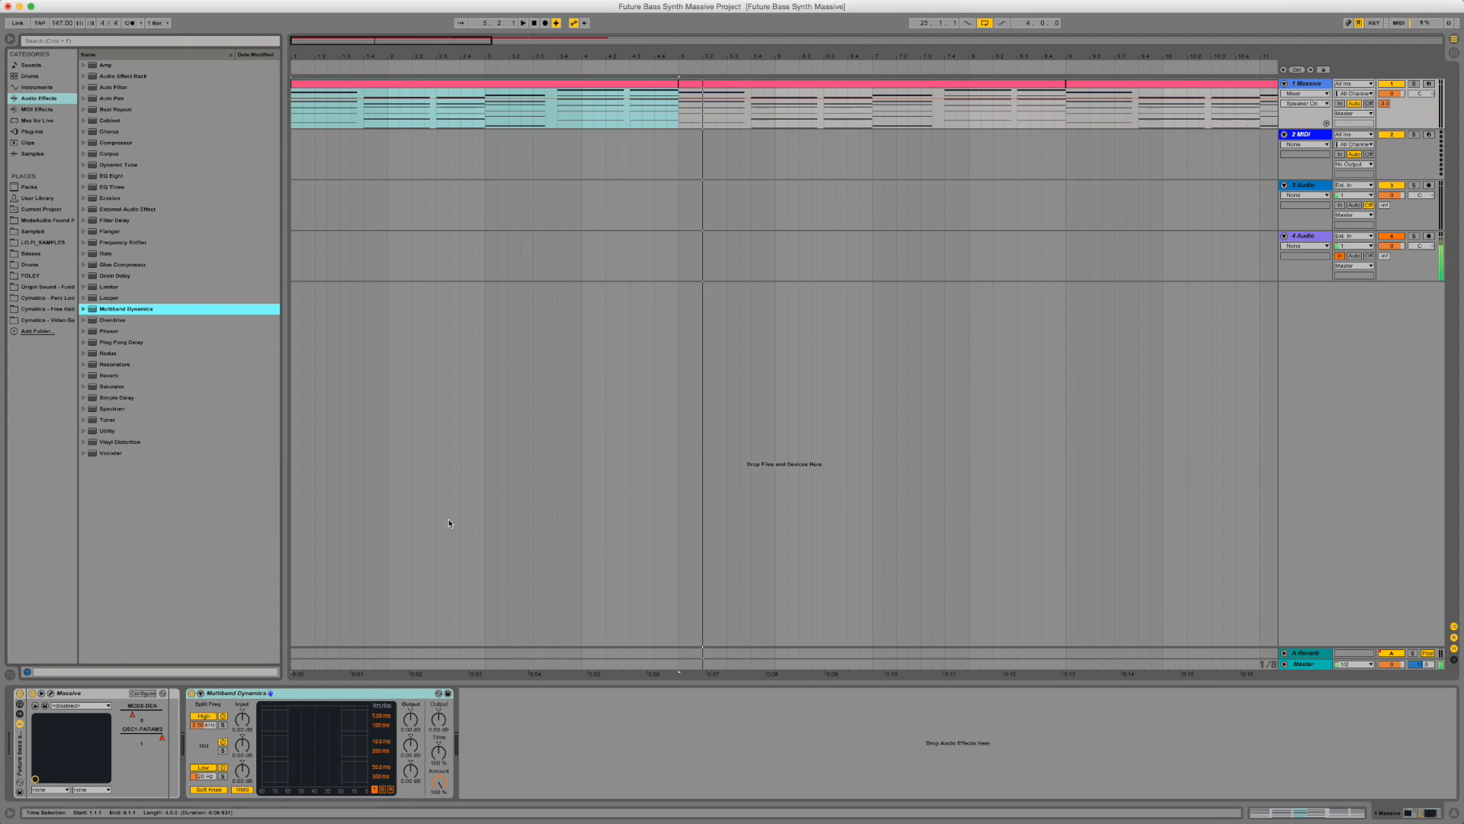
left_click(345, 694)
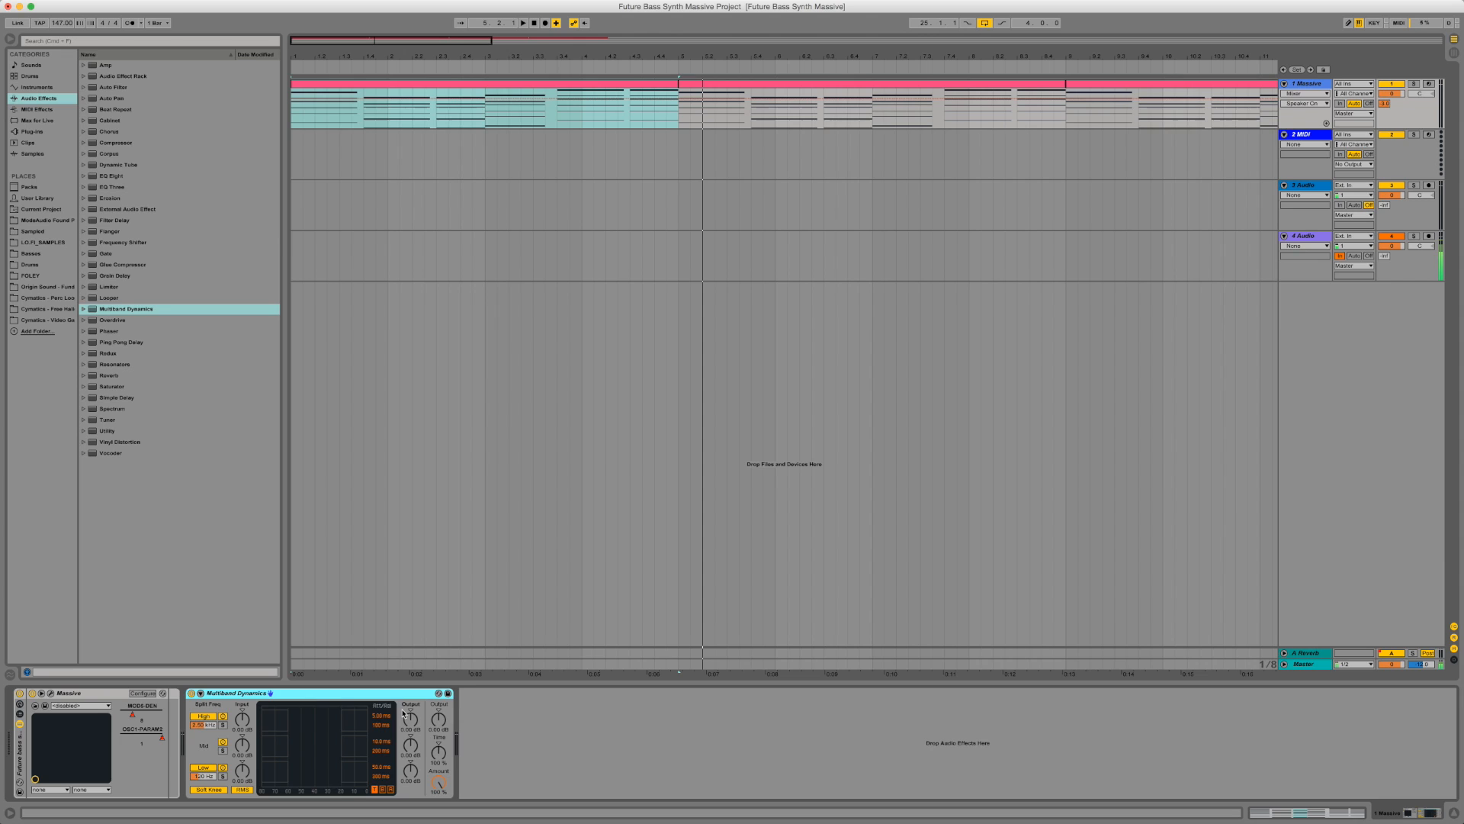
left_click(676, 75)
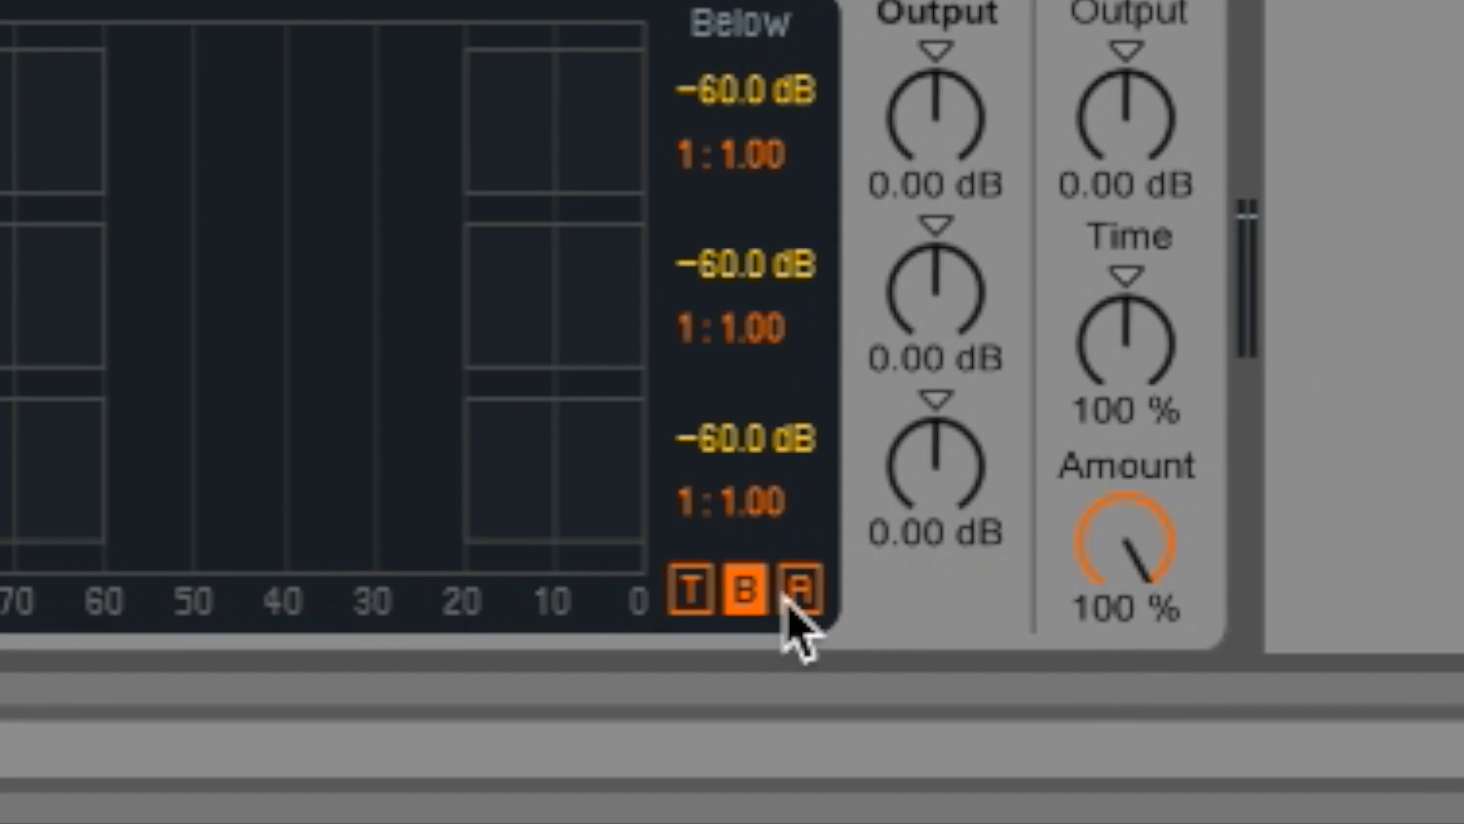
left_click(504, 733)
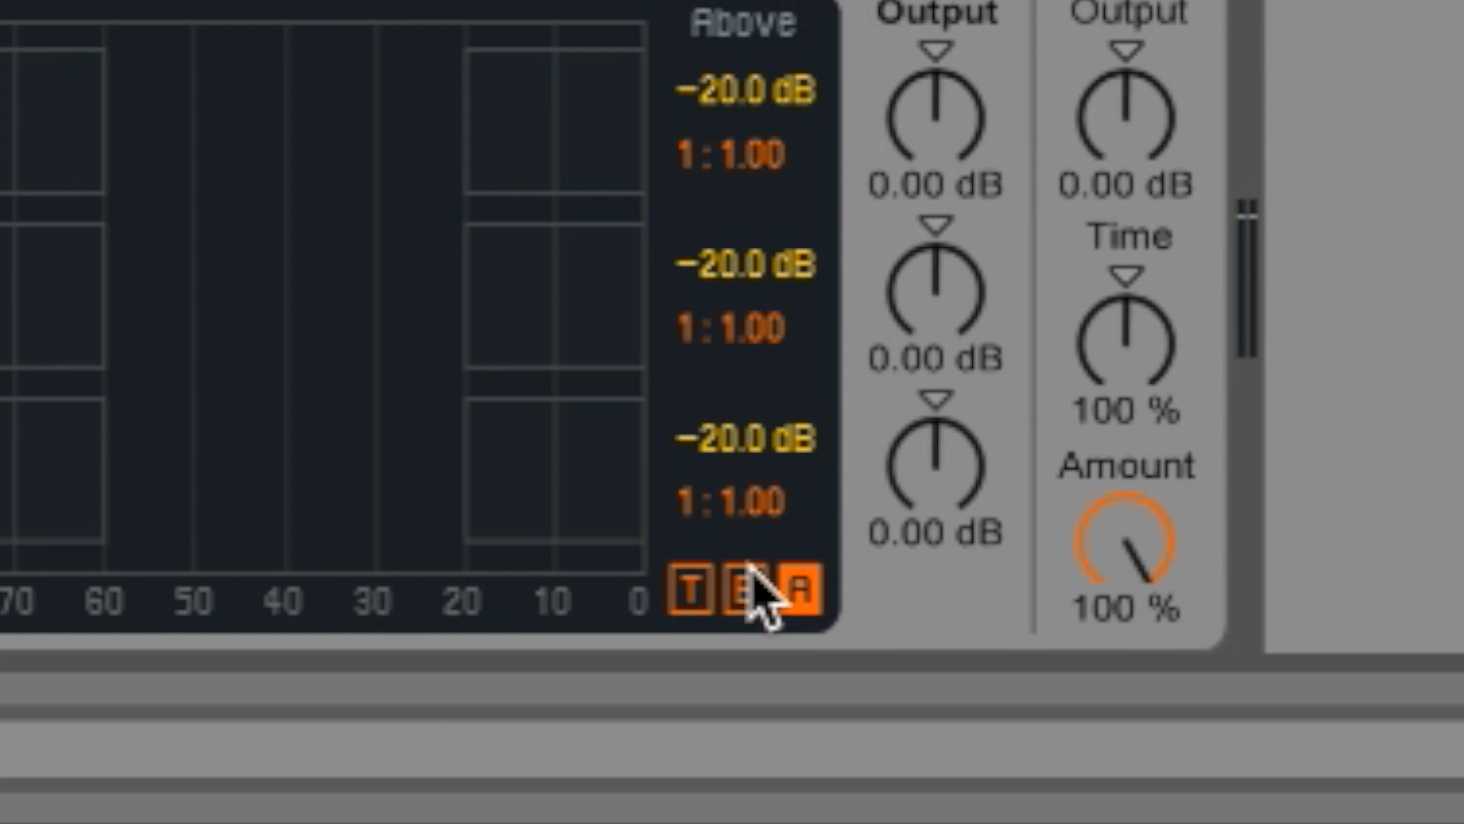
left_click(745, 589)
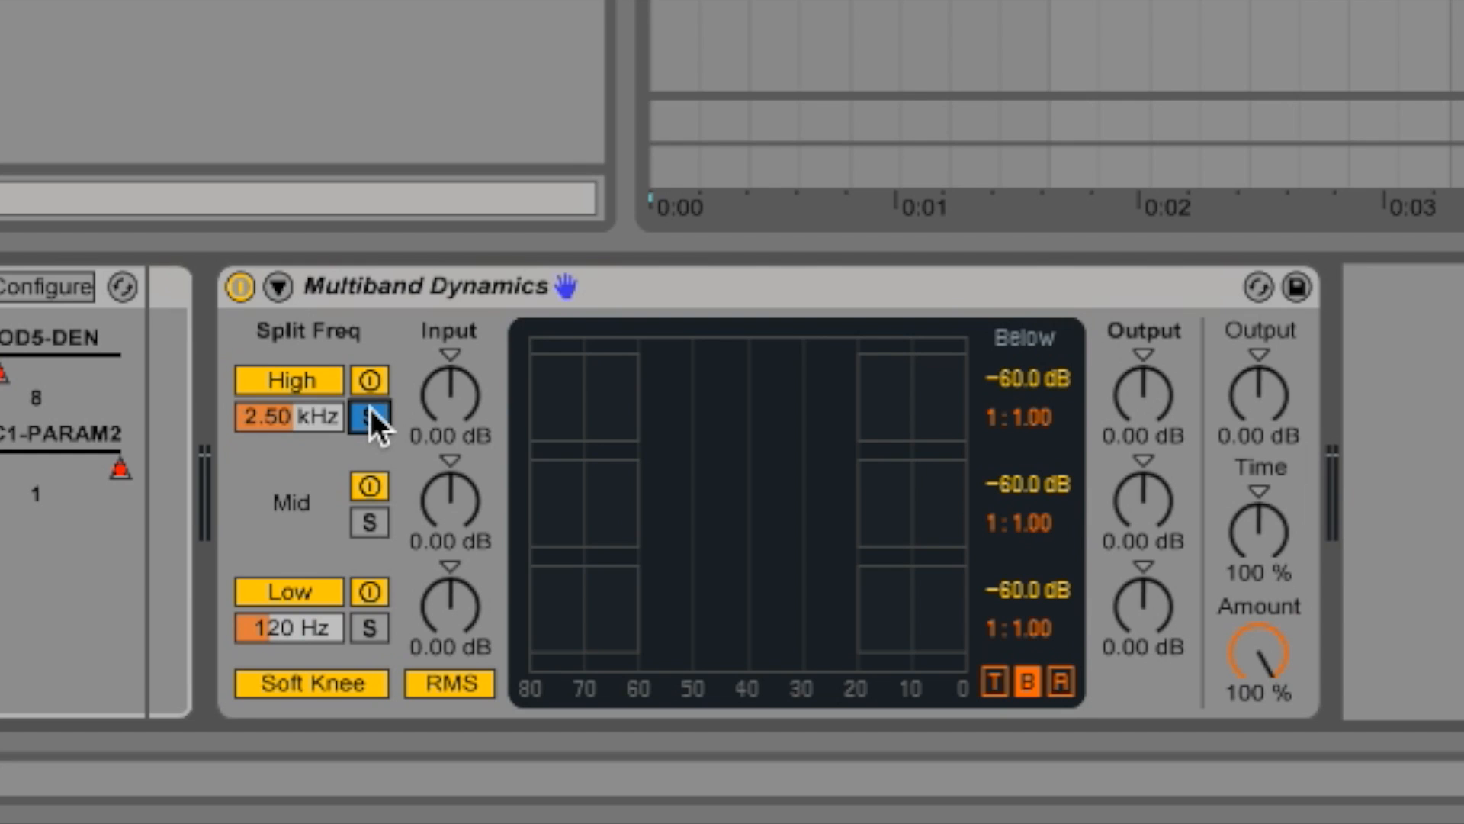
Step: With the High band soloed, set its Below threshold to -33.1 dB, ratio to 1:1.78 and input gain to 4.70 dB
key("space")
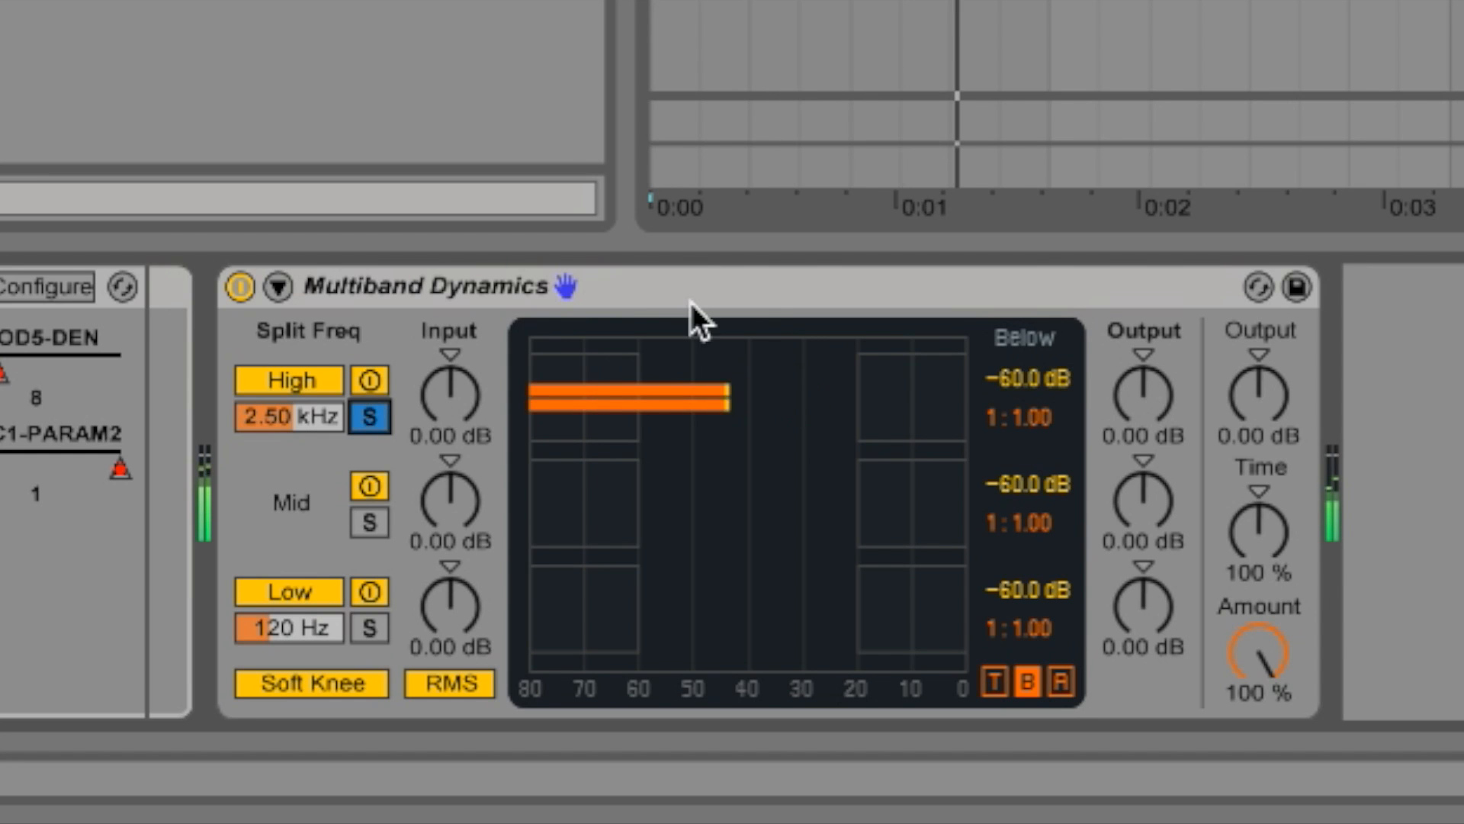
left_click_drag(997, 378, 1026, 366)
key("space")
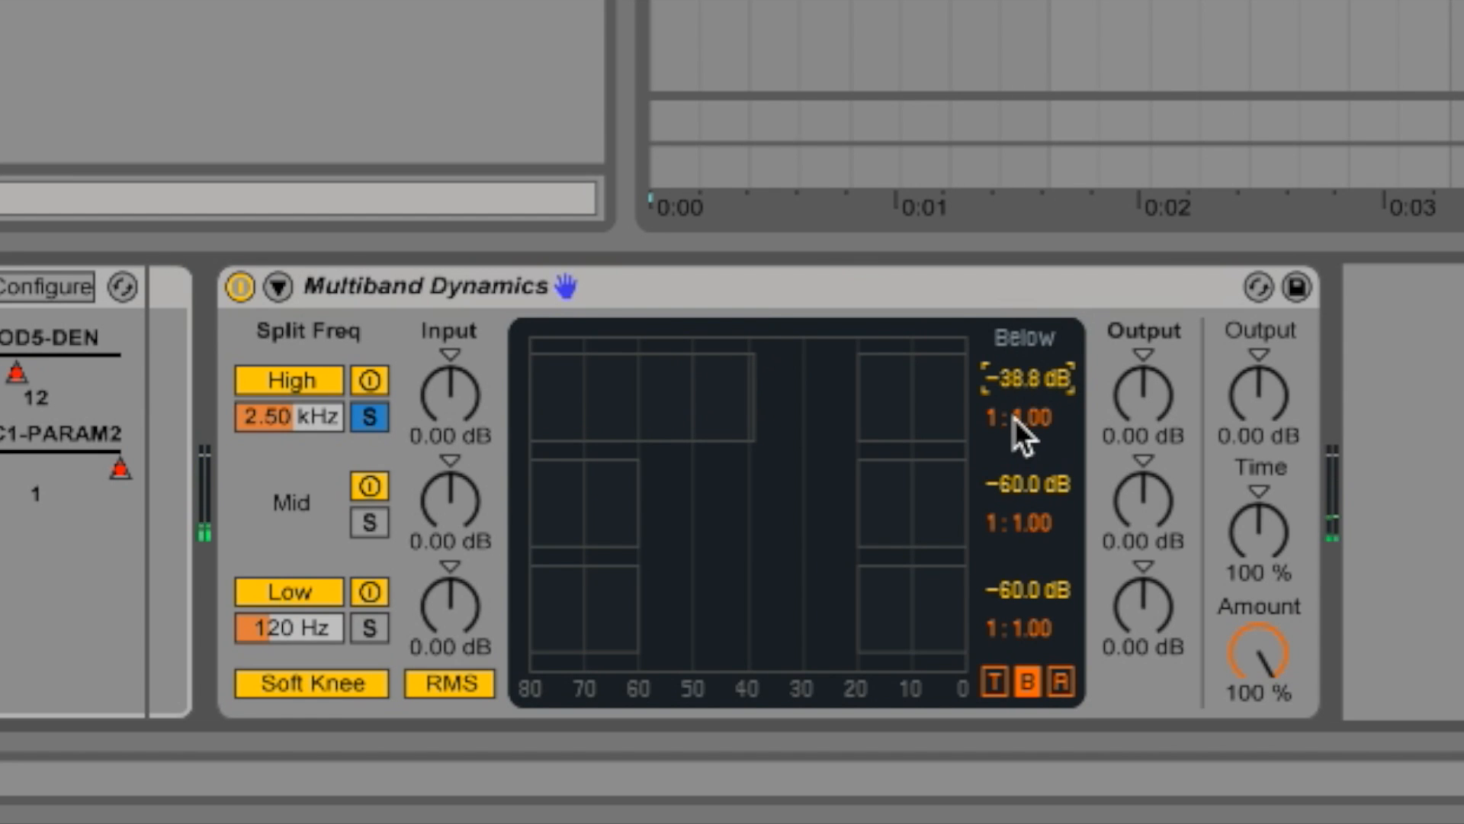
left_click_drag(1014, 418, 1025, 363)
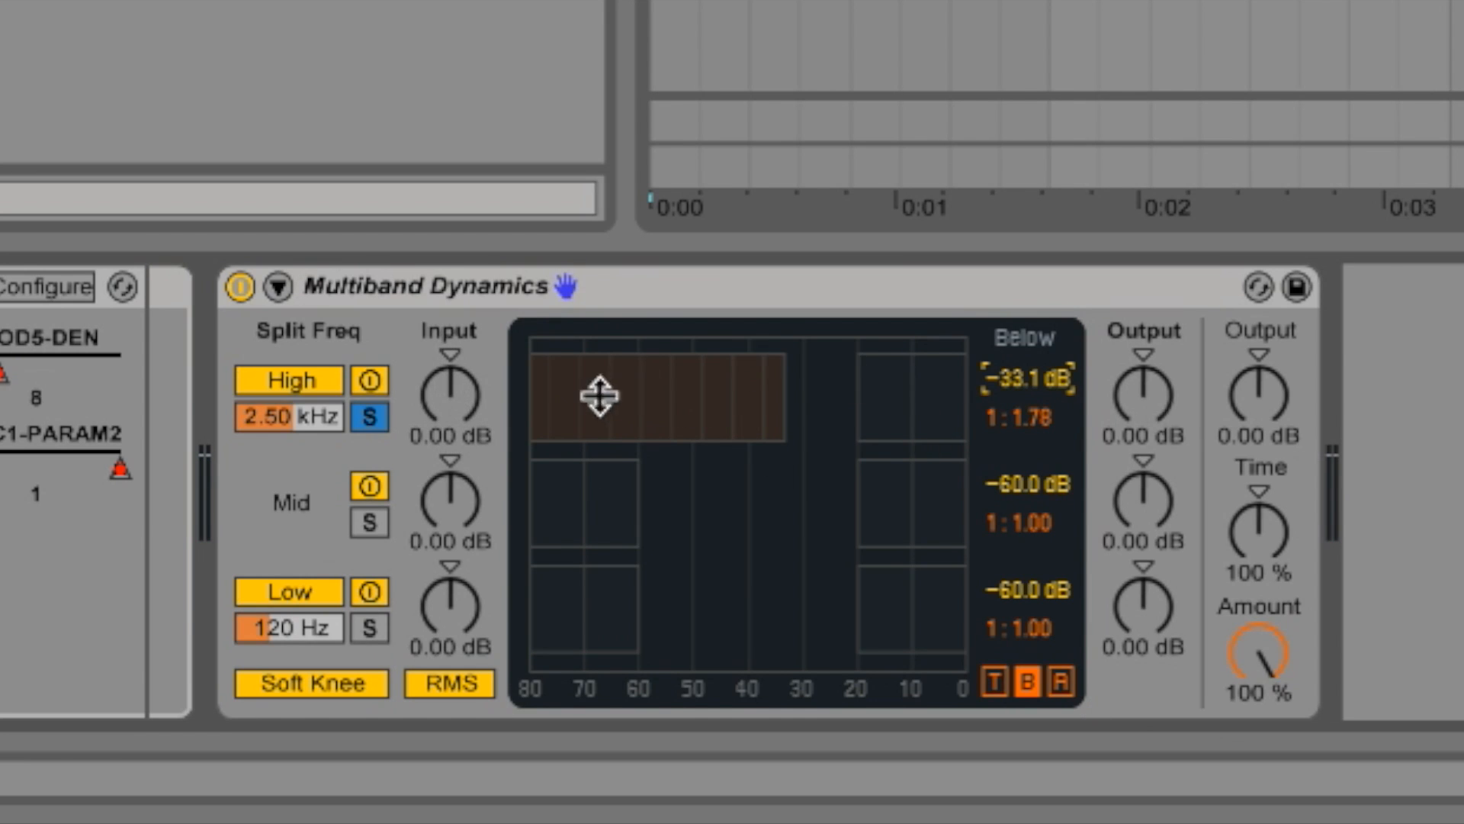
mouse_move(447, 343)
left_mouse_down()
mouse_move(447, 297)
mouse_move(451, 317)
left_mouse_up()
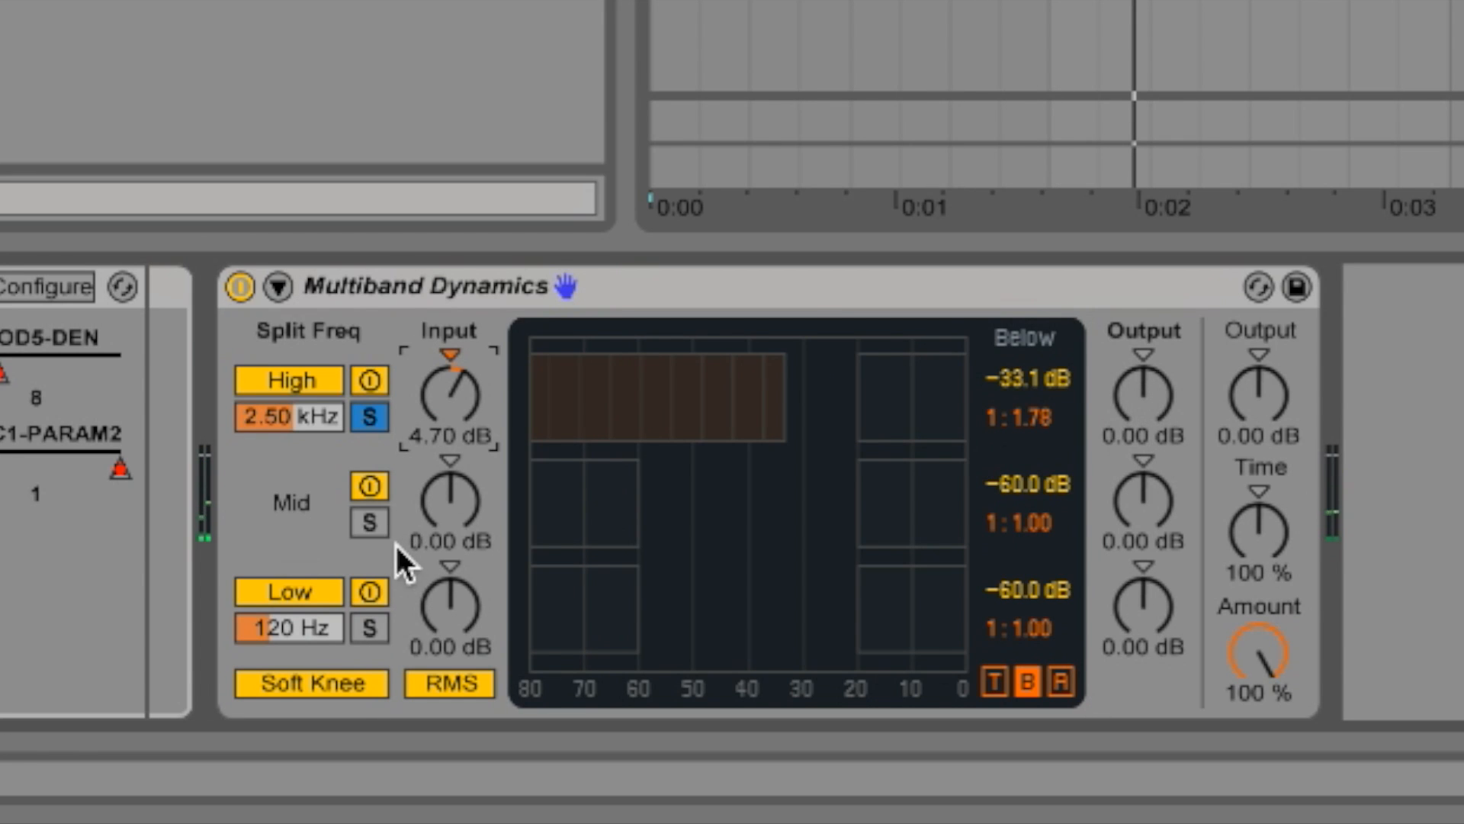
key("space")
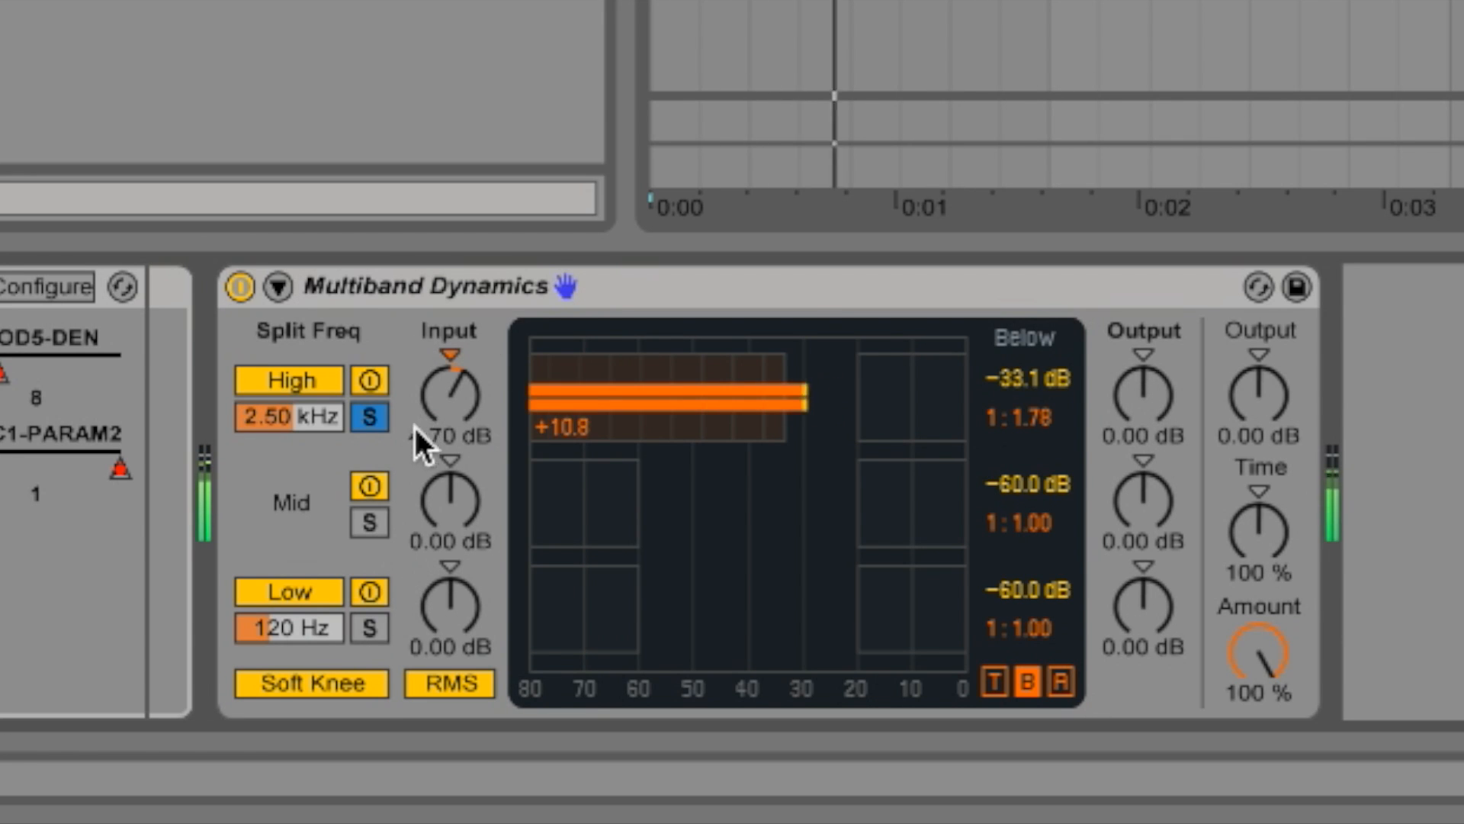
key("space")
Step: Solo the Mid band, set its Below threshold to -43.1 dB, ratio to 1:3.56 and input gain to 3.70 dB, and unsolo it
left_click(369, 520)
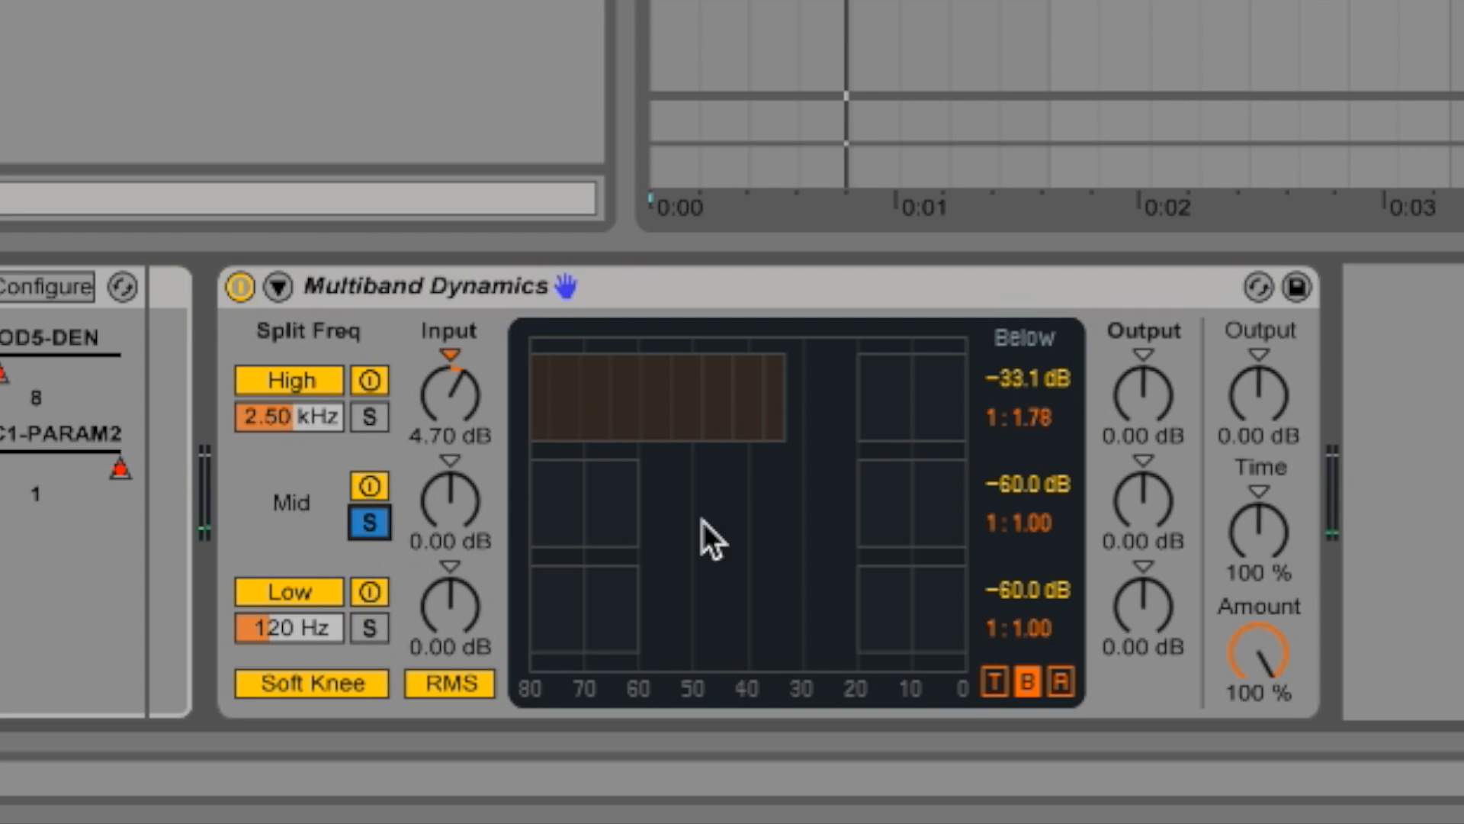
left_click_drag(1028, 483, 1027, 442)
key("space")
left_click_drag(1022, 523, 1022, 481)
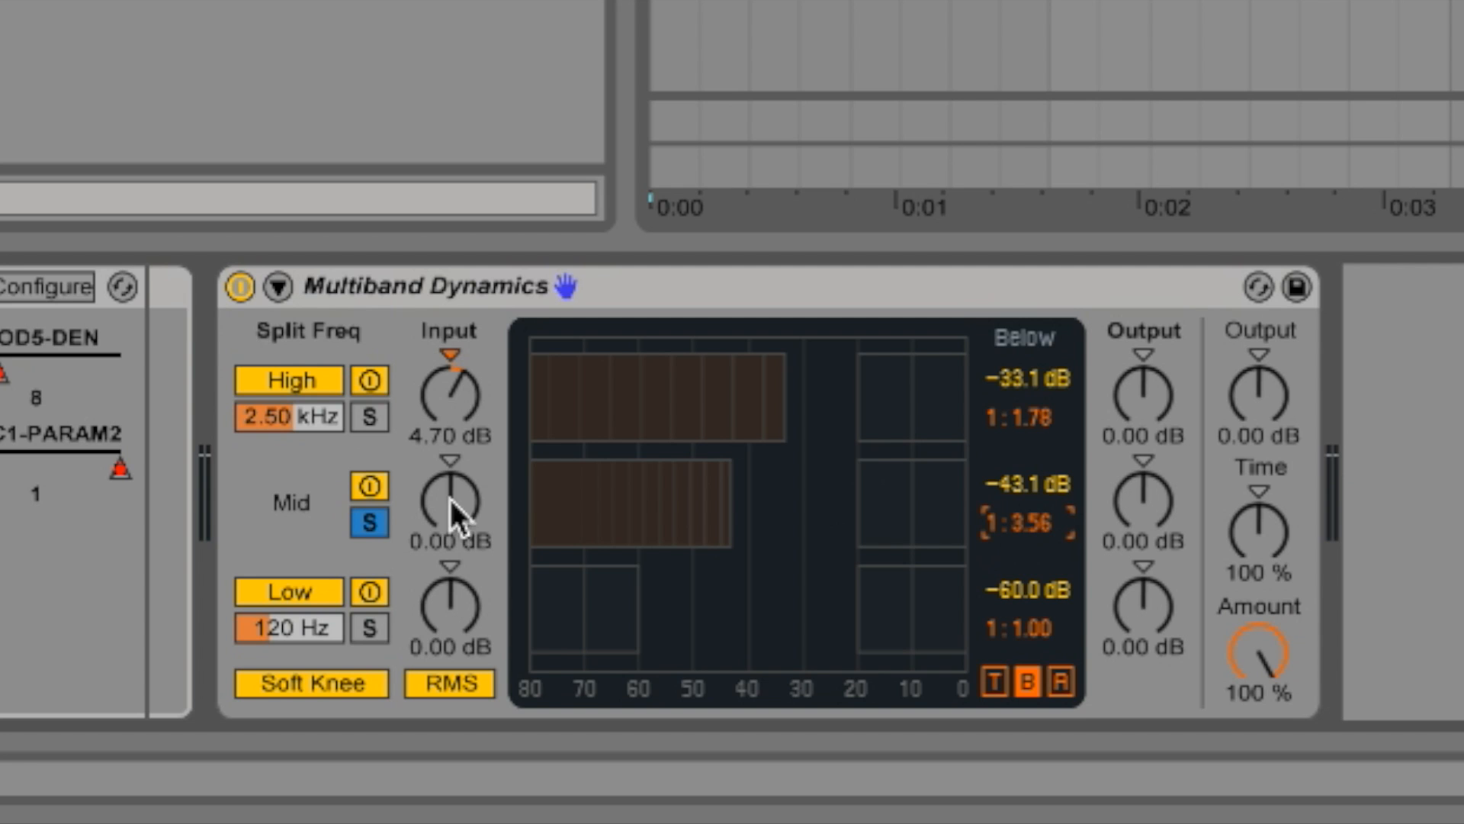
key("space")
mouse_move(454, 511)
left_mouse_down()
mouse_move(455, 485)
mouse_move(460, 520)
left_mouse_up()
left_click(373, 526)
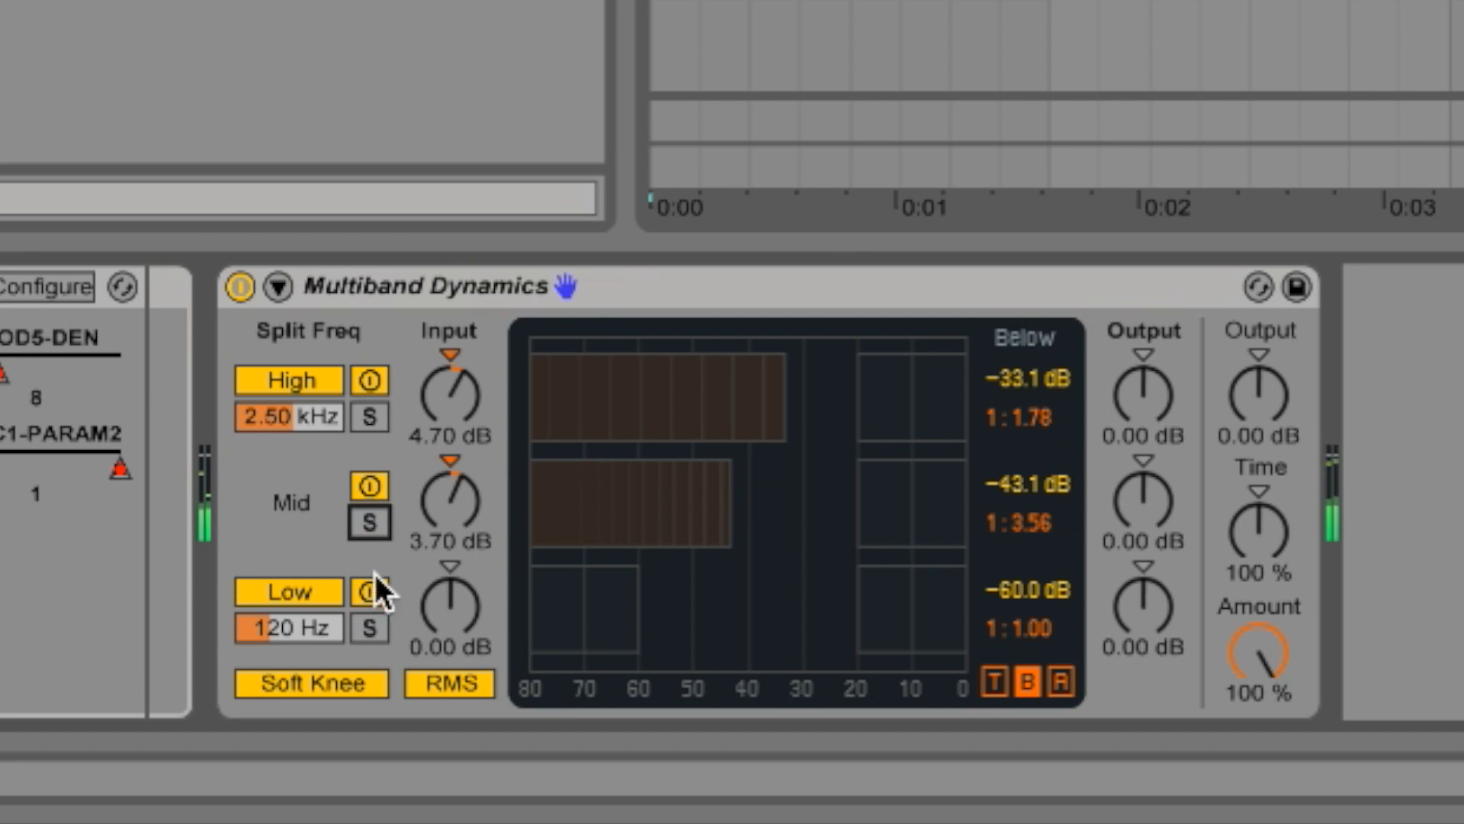
Step: Solo the Low band and set its split frequency to 100 Hz and input gain to 4.00 dB
left_click(369, 624)
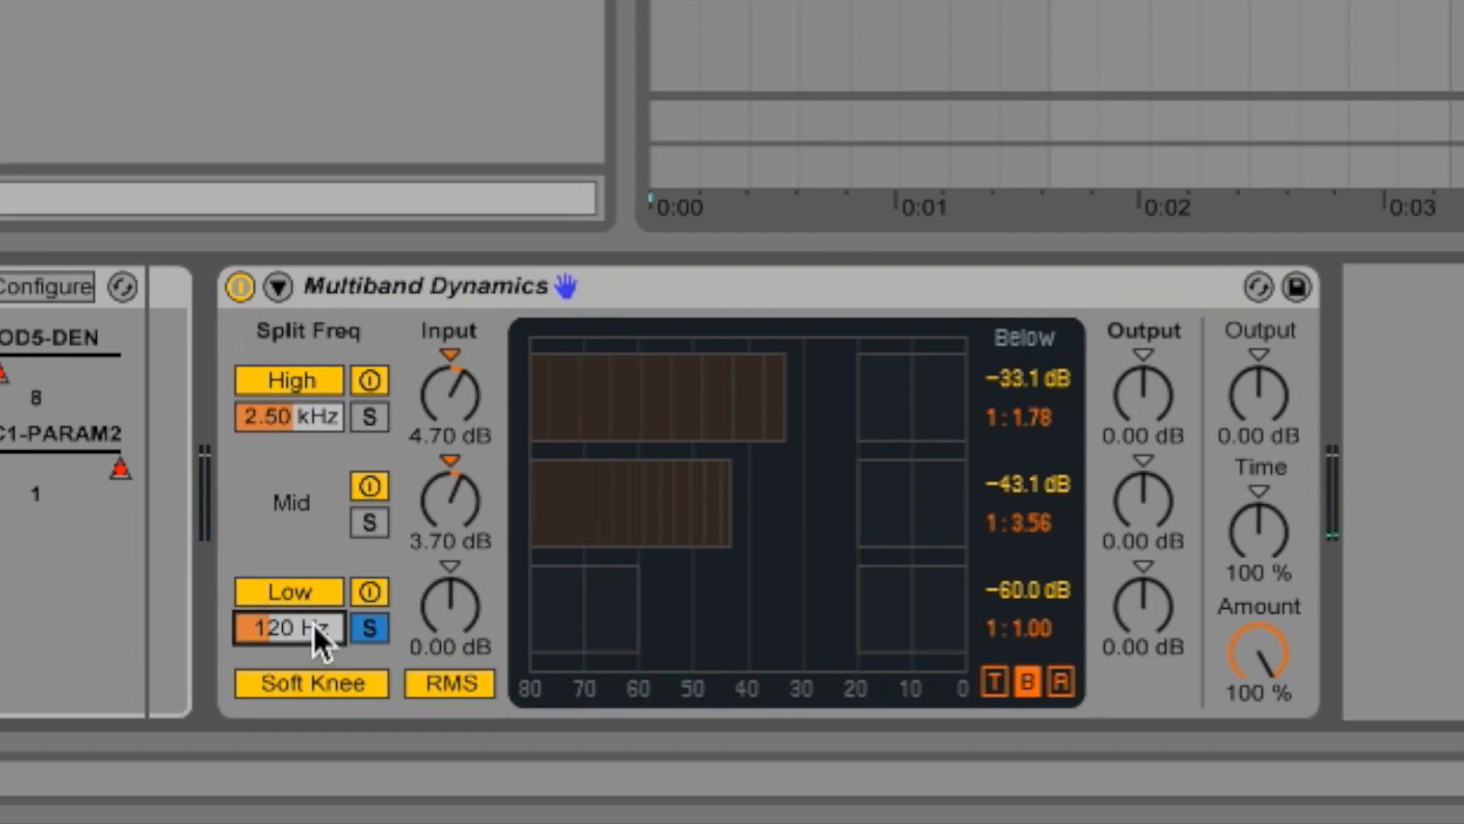
type("100")
key("space")
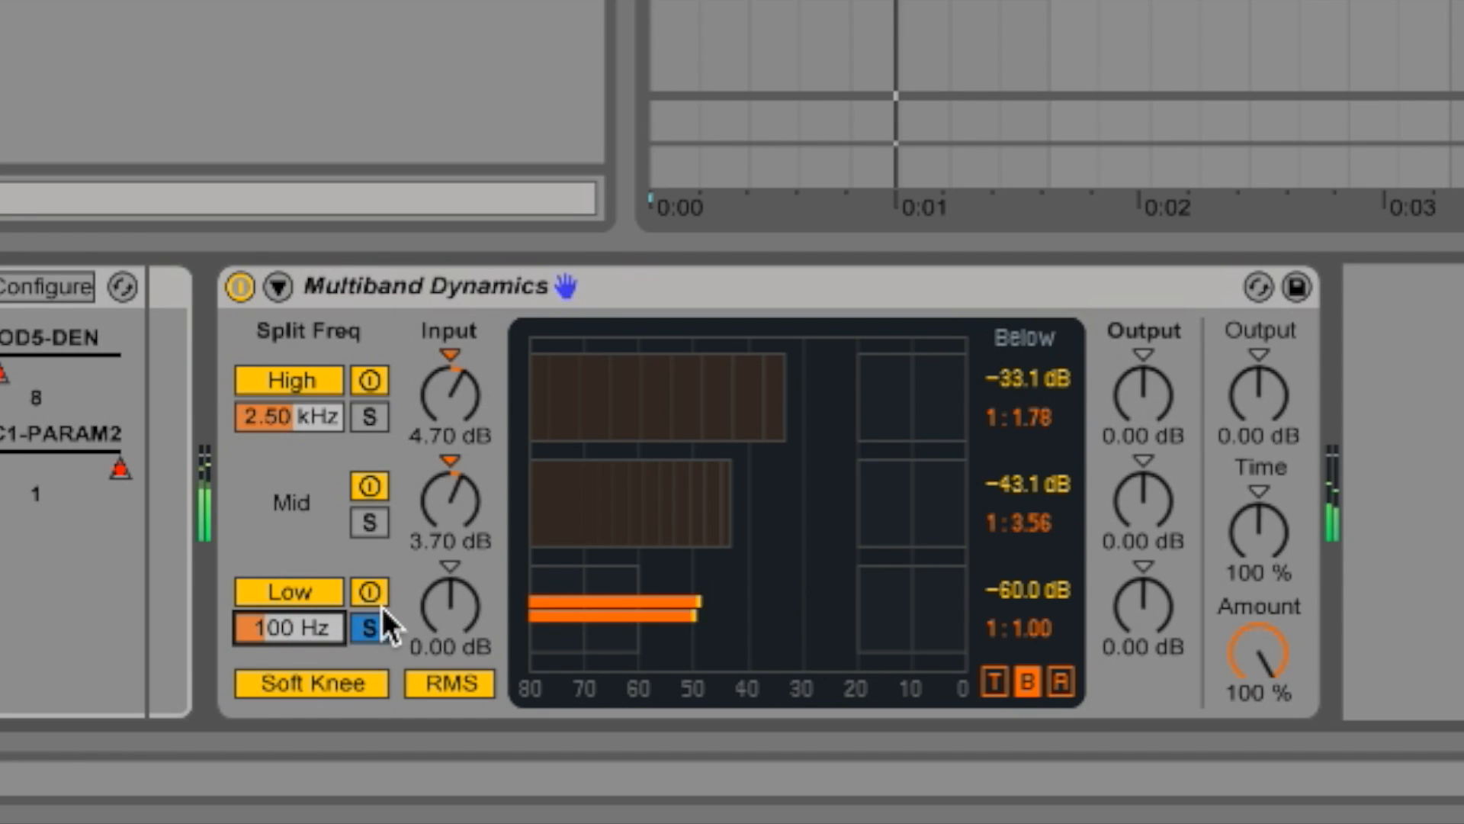
left_click_drag(448, 605, 448, 566)
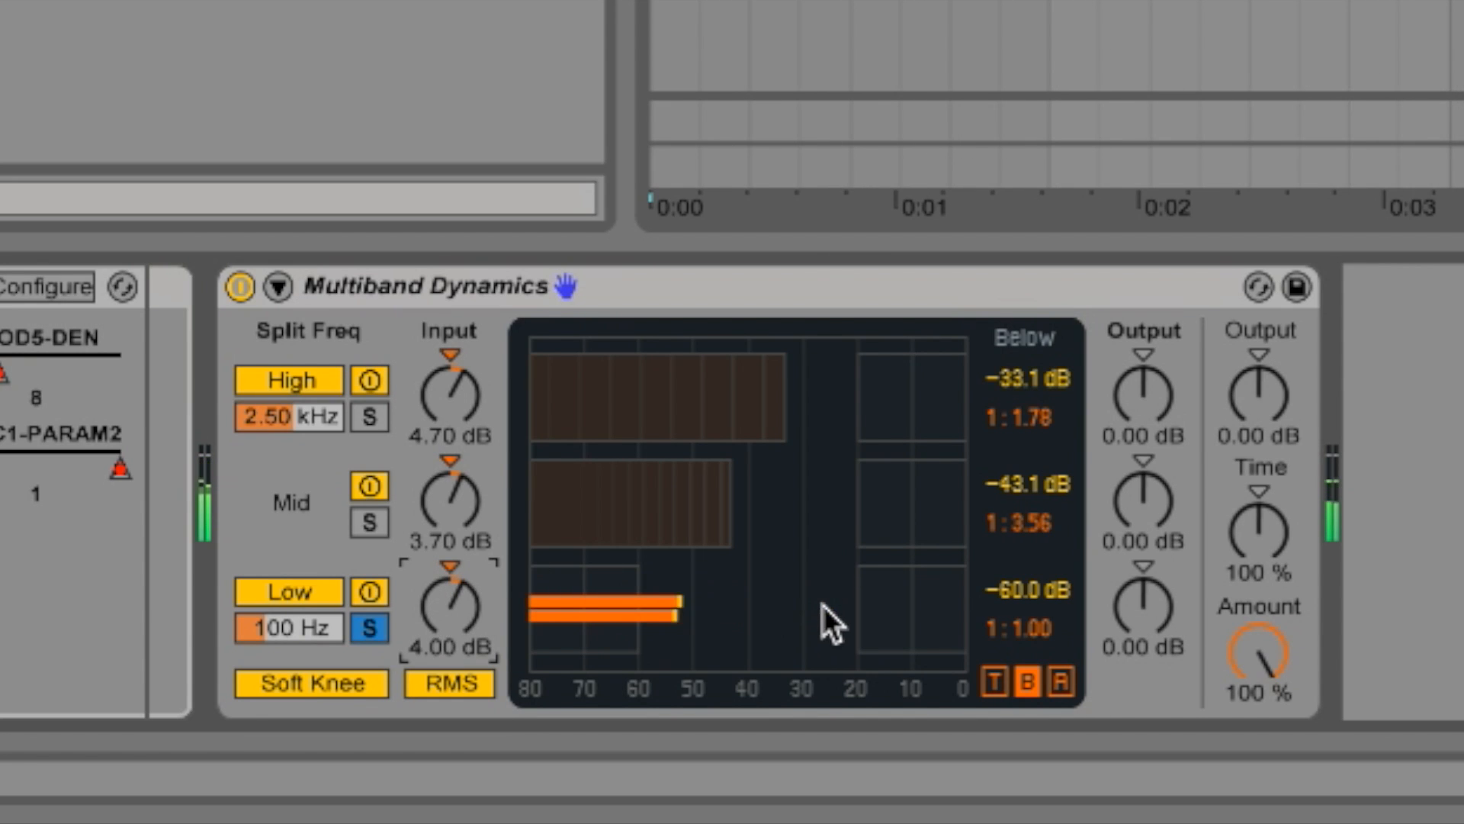
Step: Set the Low band's Below threshold to -38.8 dB and raise its upward compression ratio
left_click_drag(1015, 587, 1014, 564)
left_click_drag(1017, 615, 1014, 550)
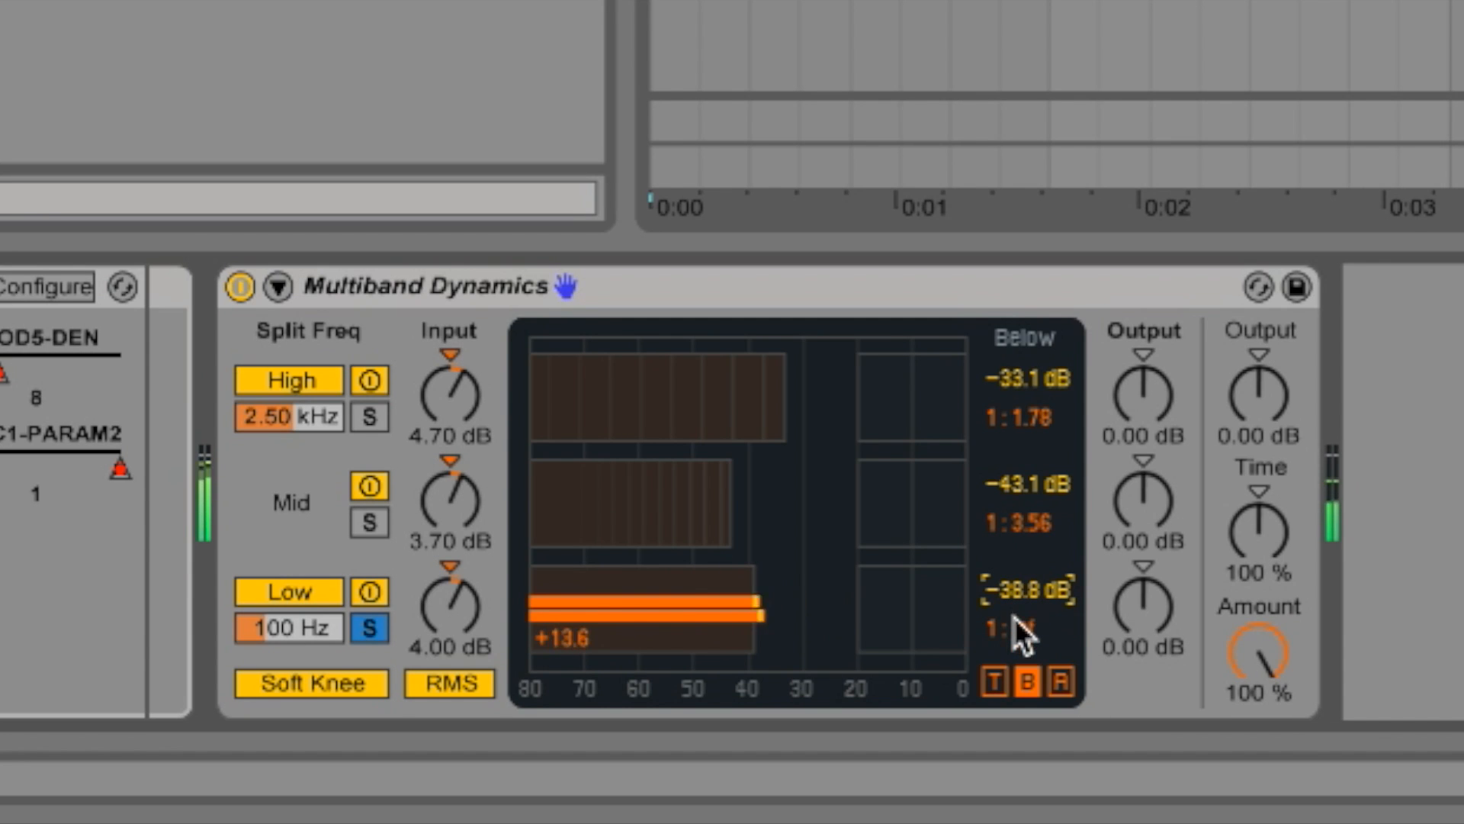
left_click_drag(1017, 641, 1017, 659)
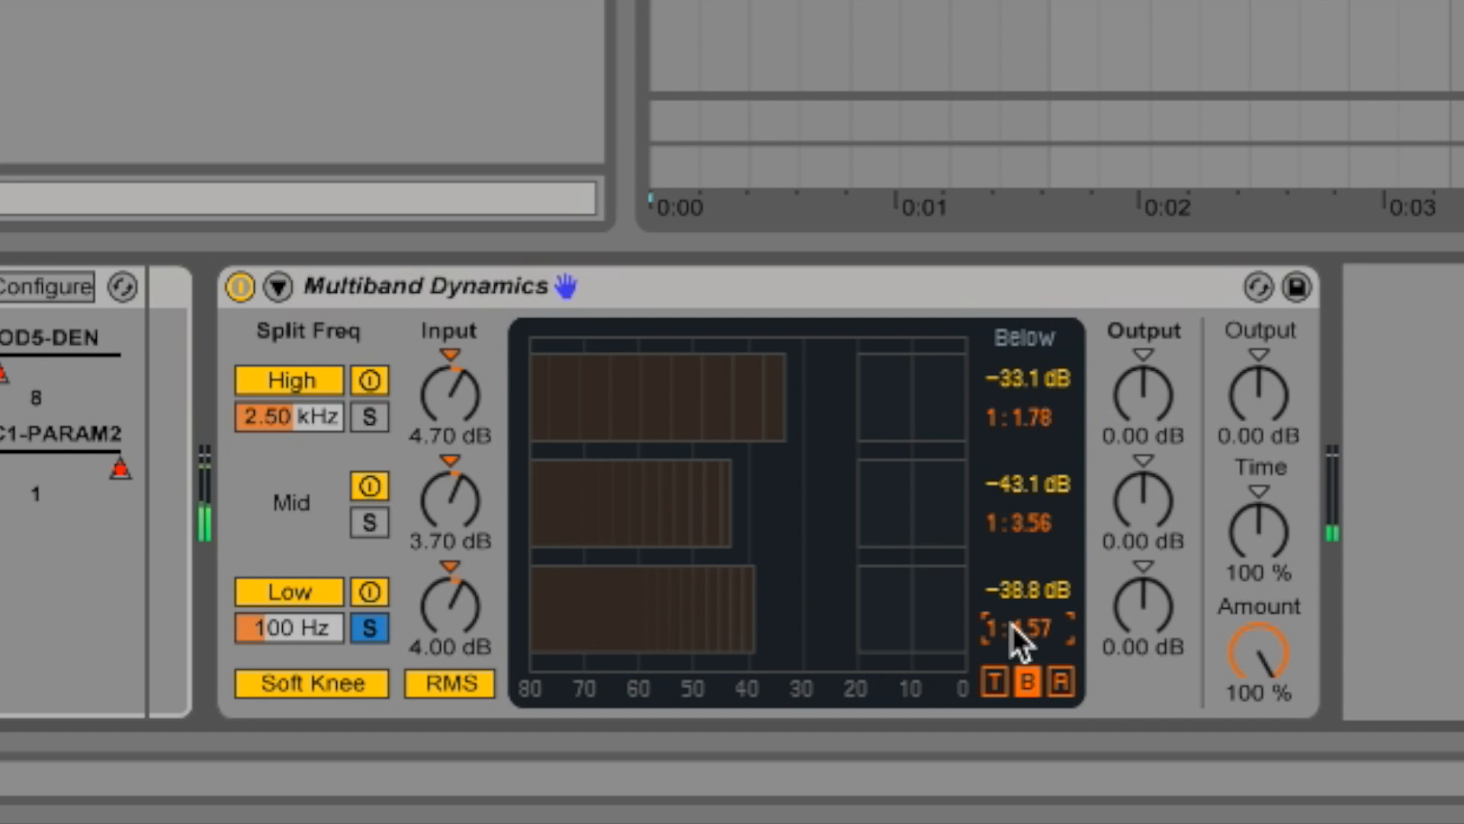
Step: Display the Above settings, solo the High band and set its Above threshold to -40.0 dB
left_click(1061, 680)
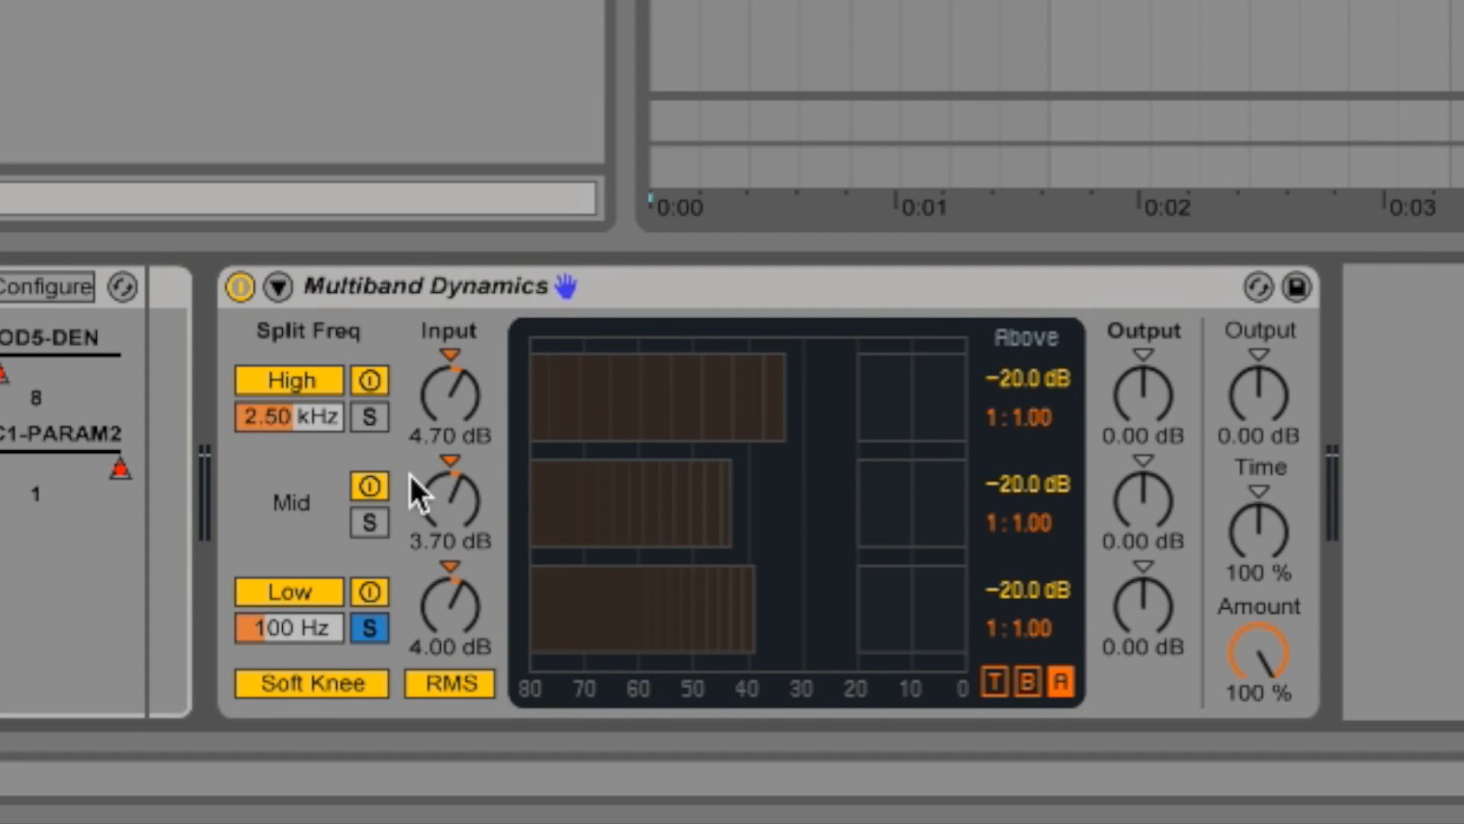
left_click(370, 417)
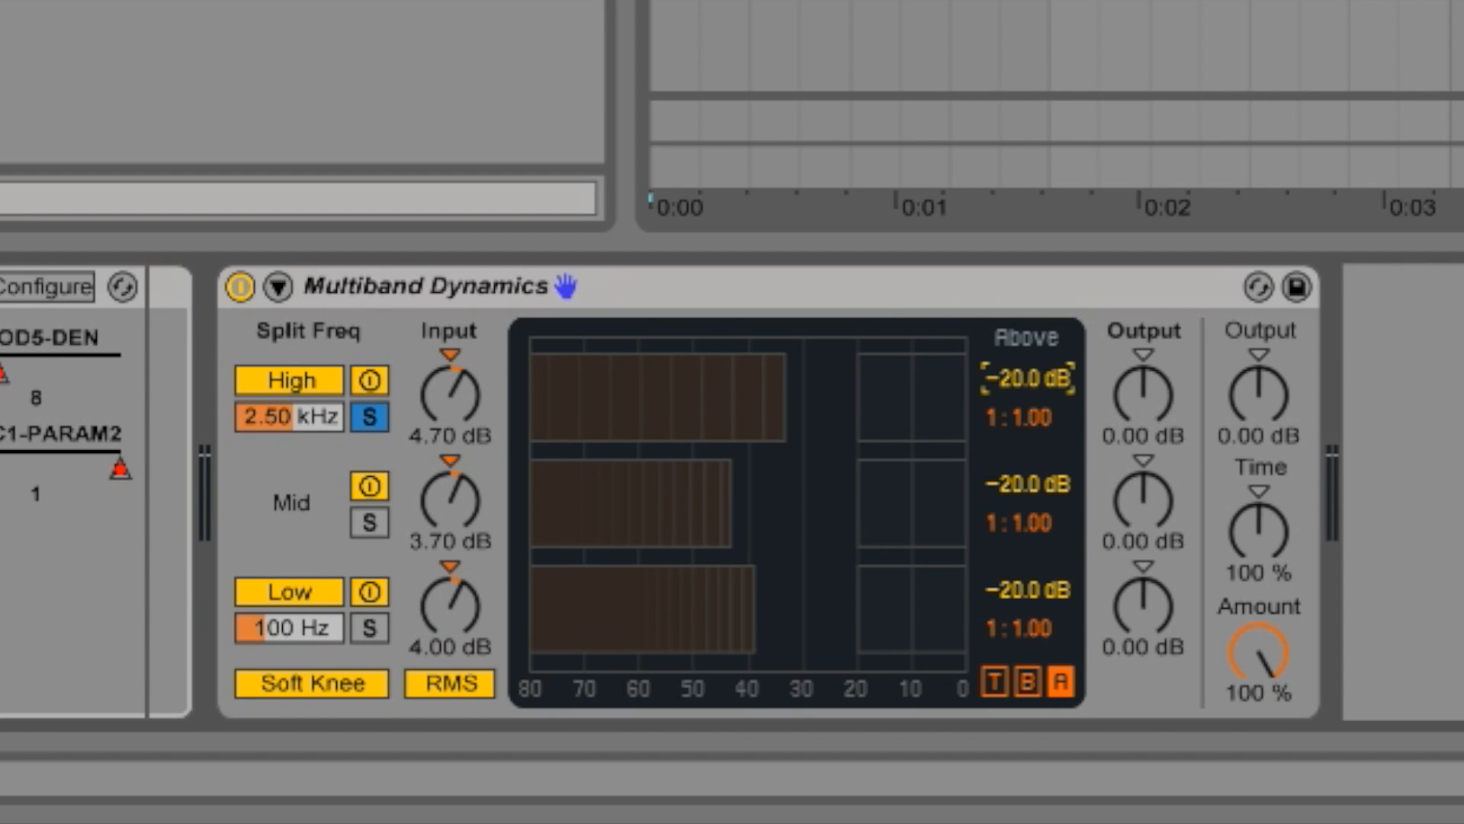
left_click_drag(1028, 379, 1028, 462)
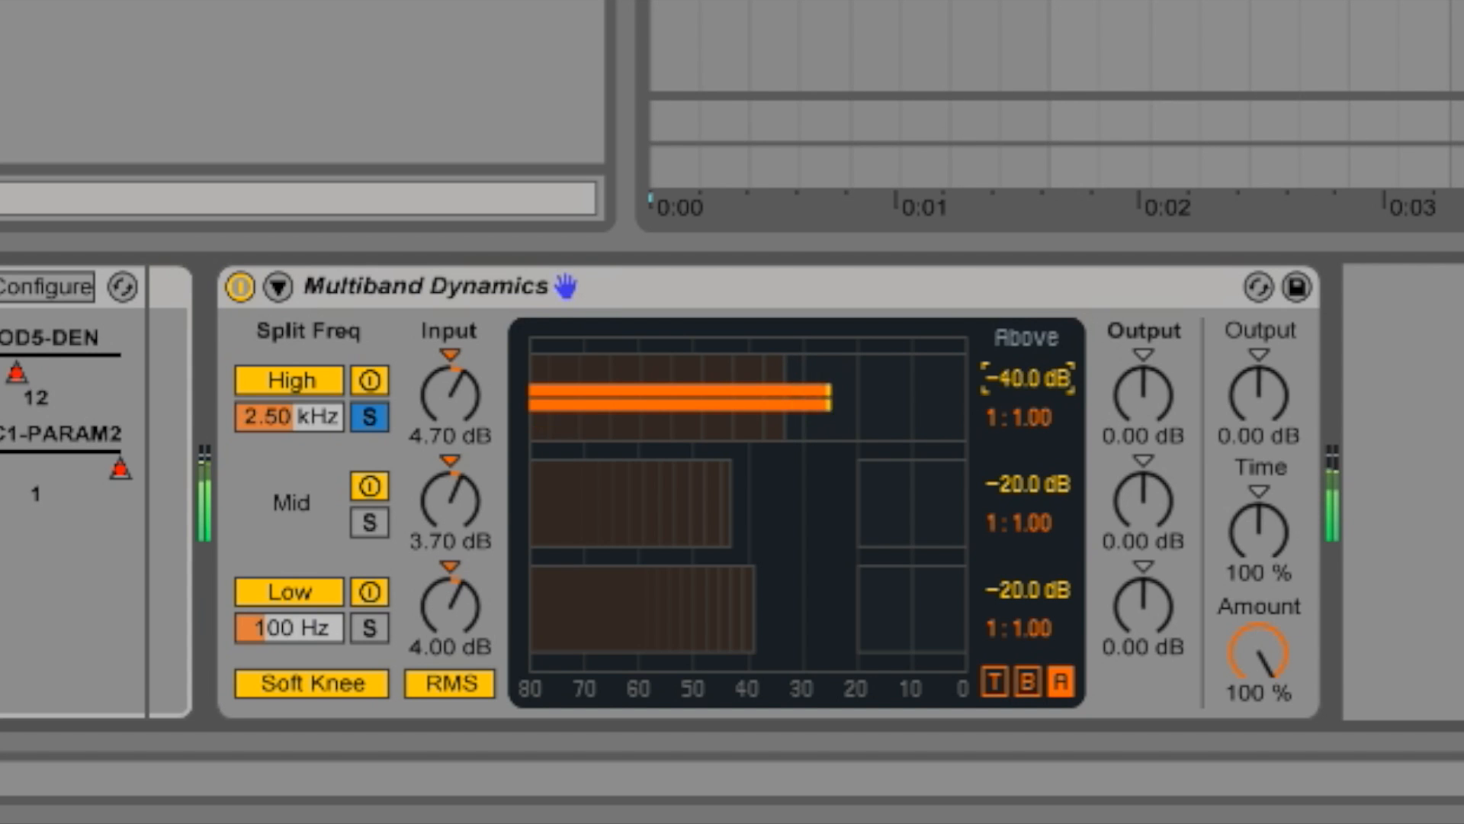
Step: Set the High band's Above threshold to -35.0 dB, ratio to 1:32.0 and output gain to 11.2 dB
left_click_drag(1019, 410, 1018, 435)
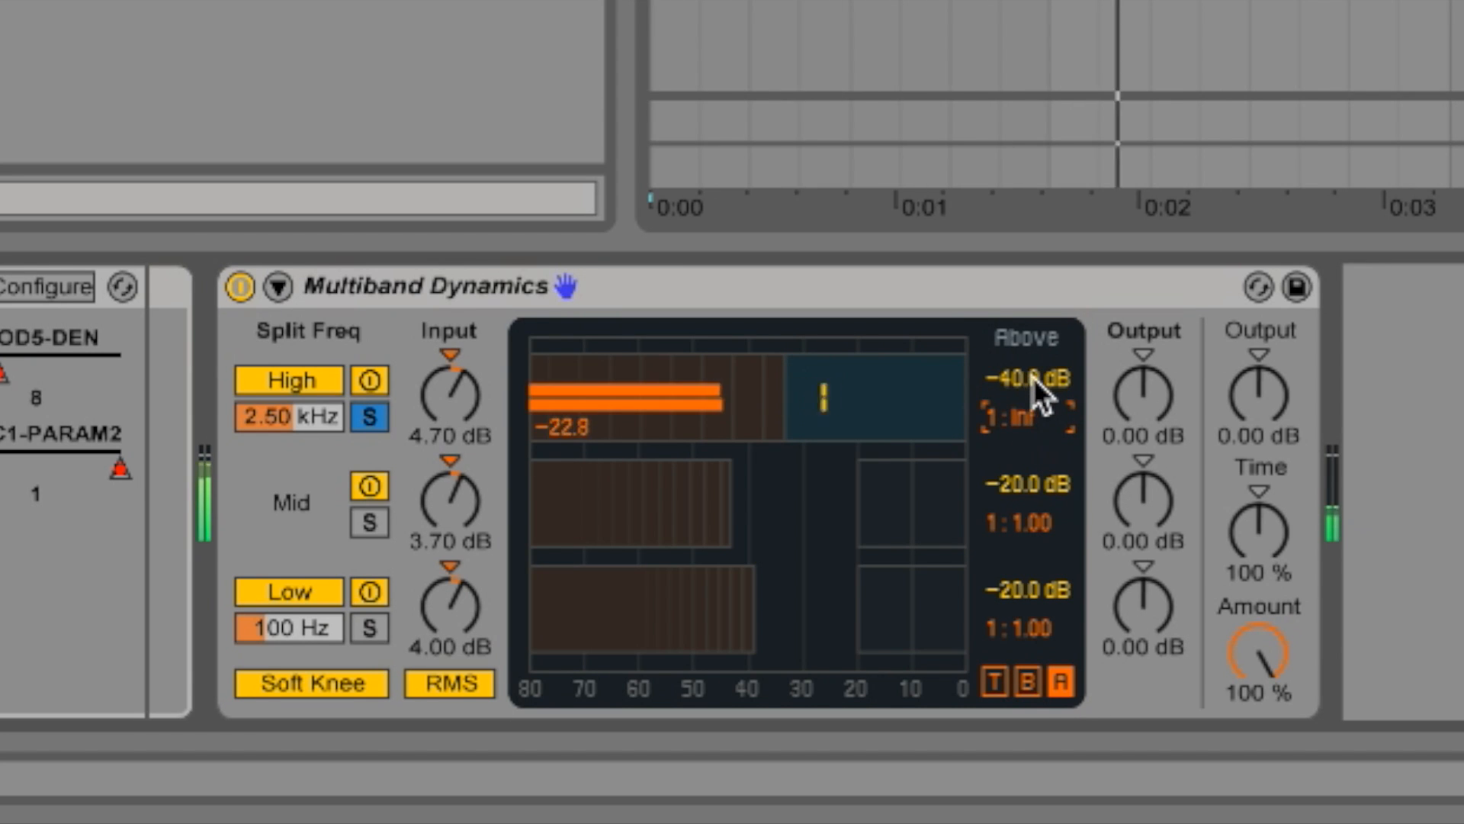
left_click_drag(1143, 393, 1144, 327)
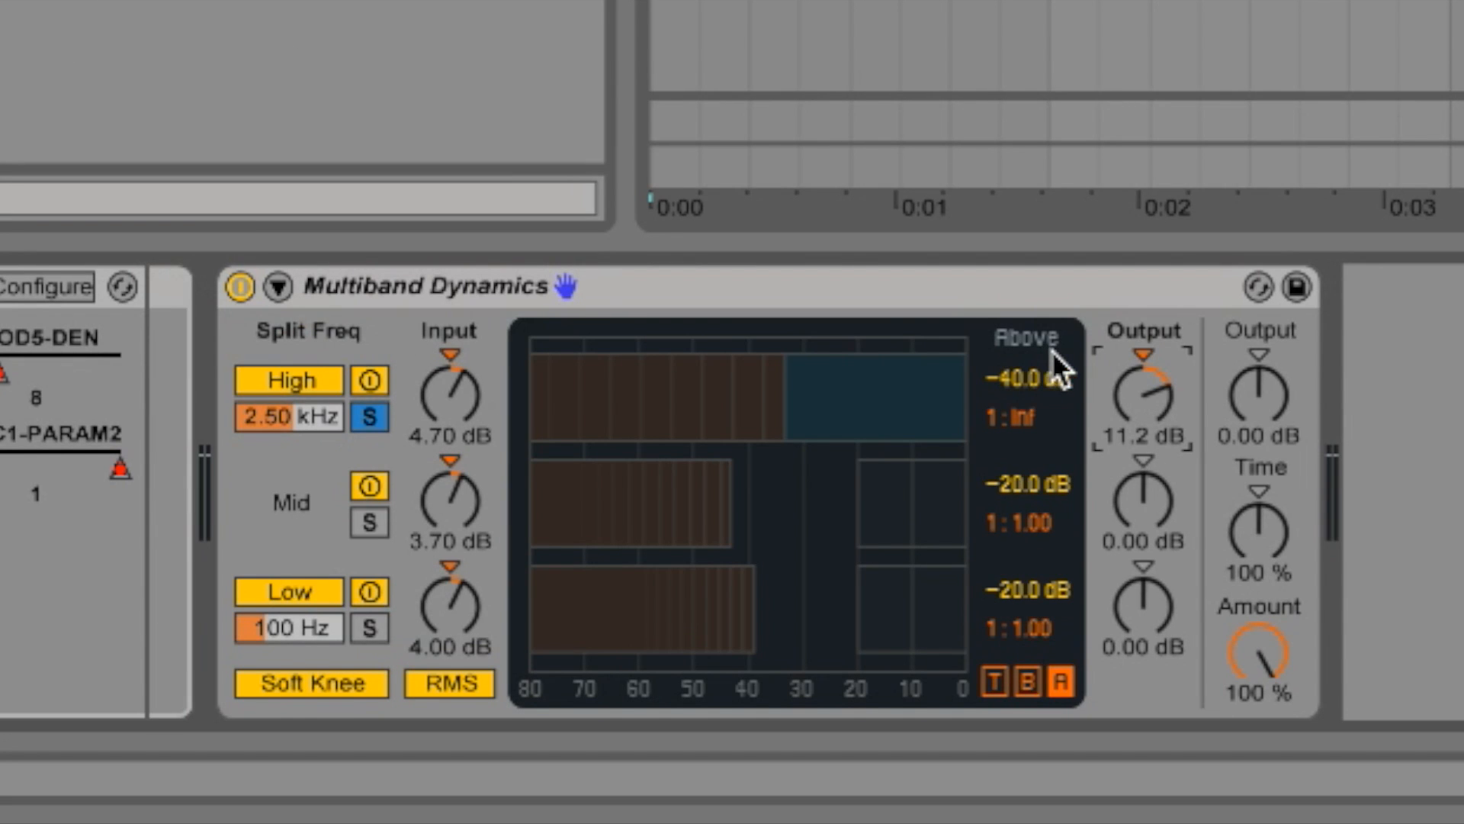
key("space")
left_click_drag(1031, 376, 1033, 376)
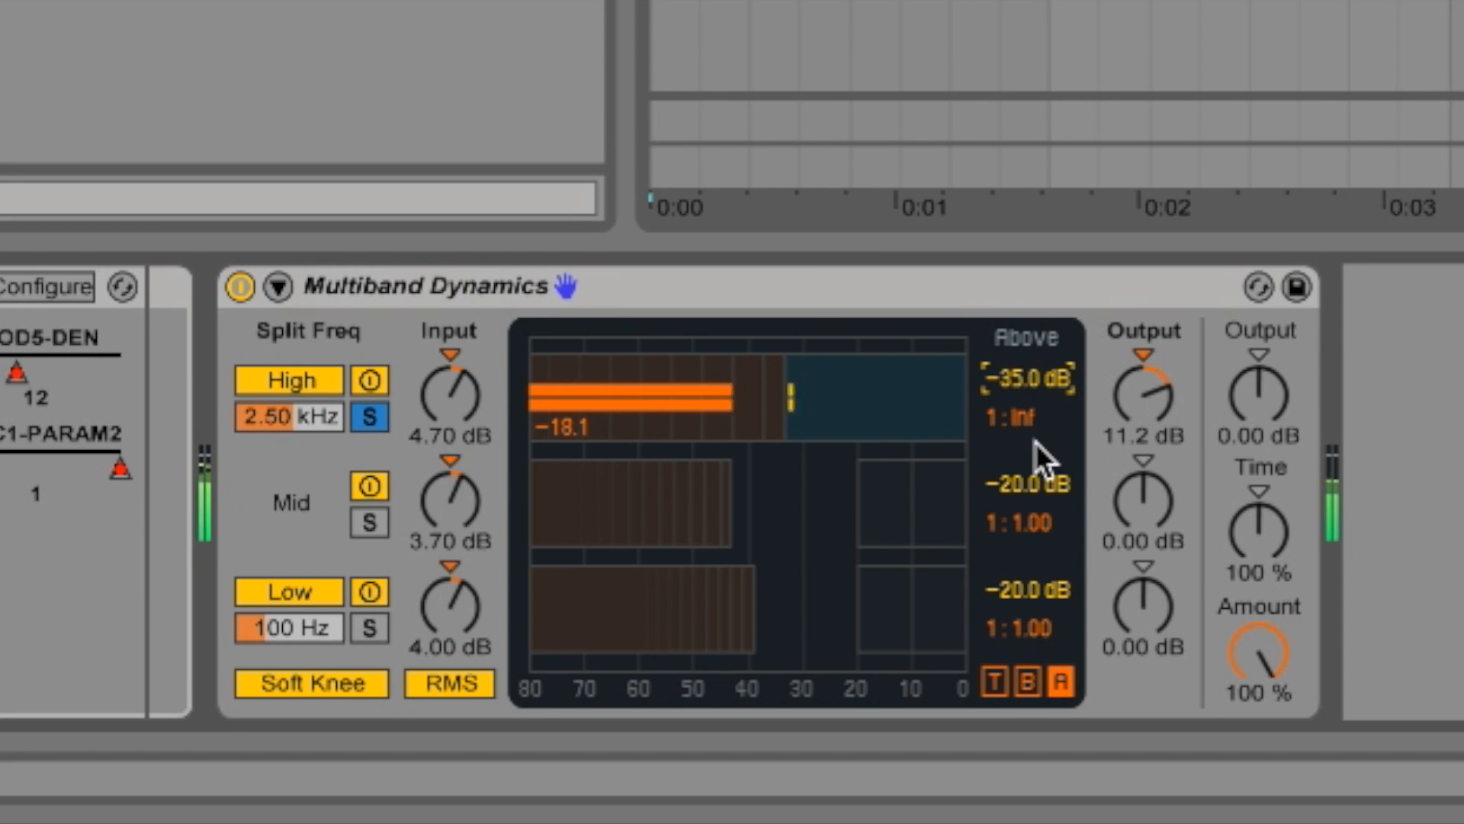
left_click_drag(1026, 420, 1025, 373)
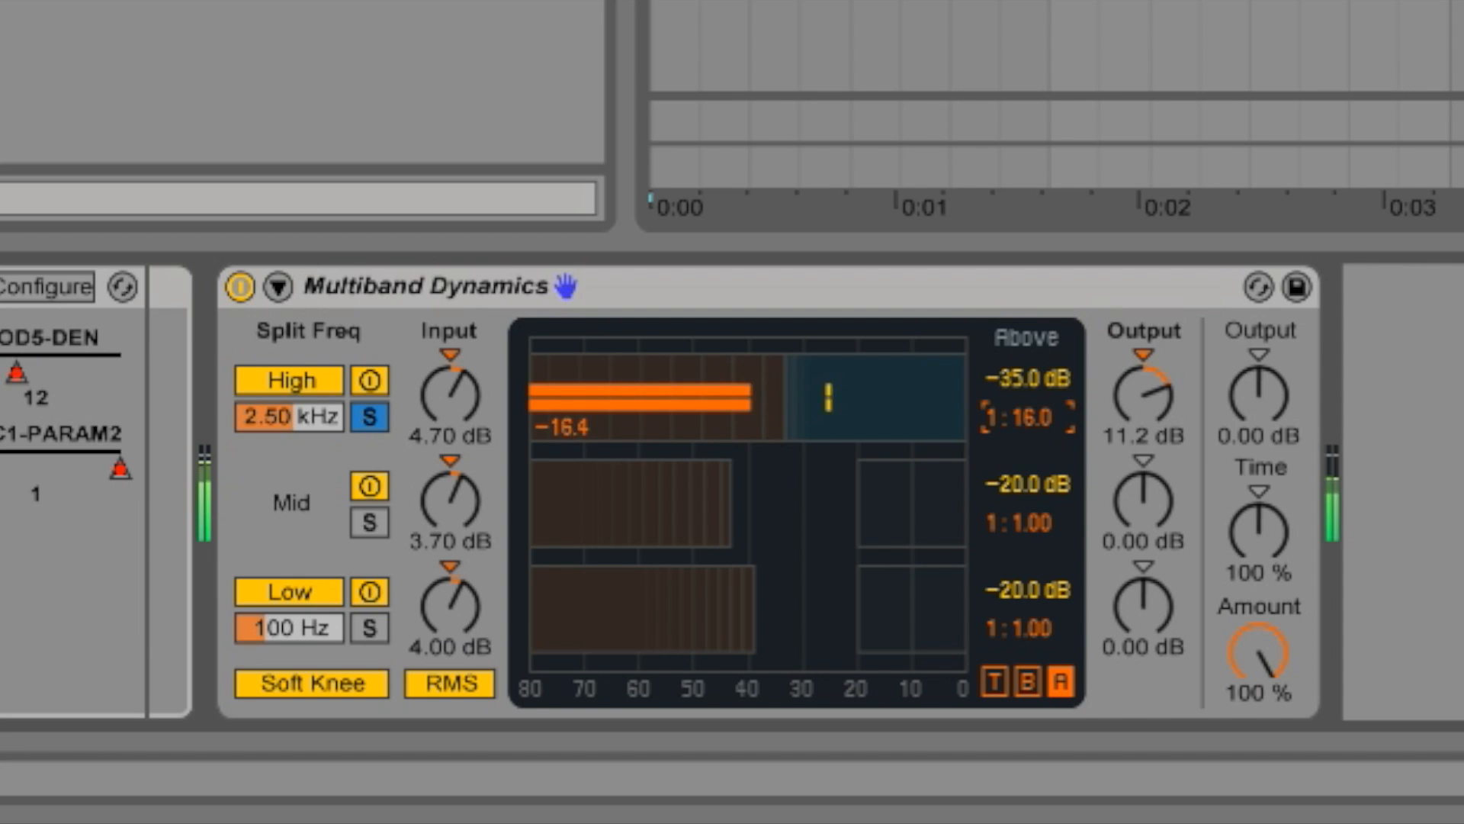
left_click_drag(1025, 372, 1026, 372)
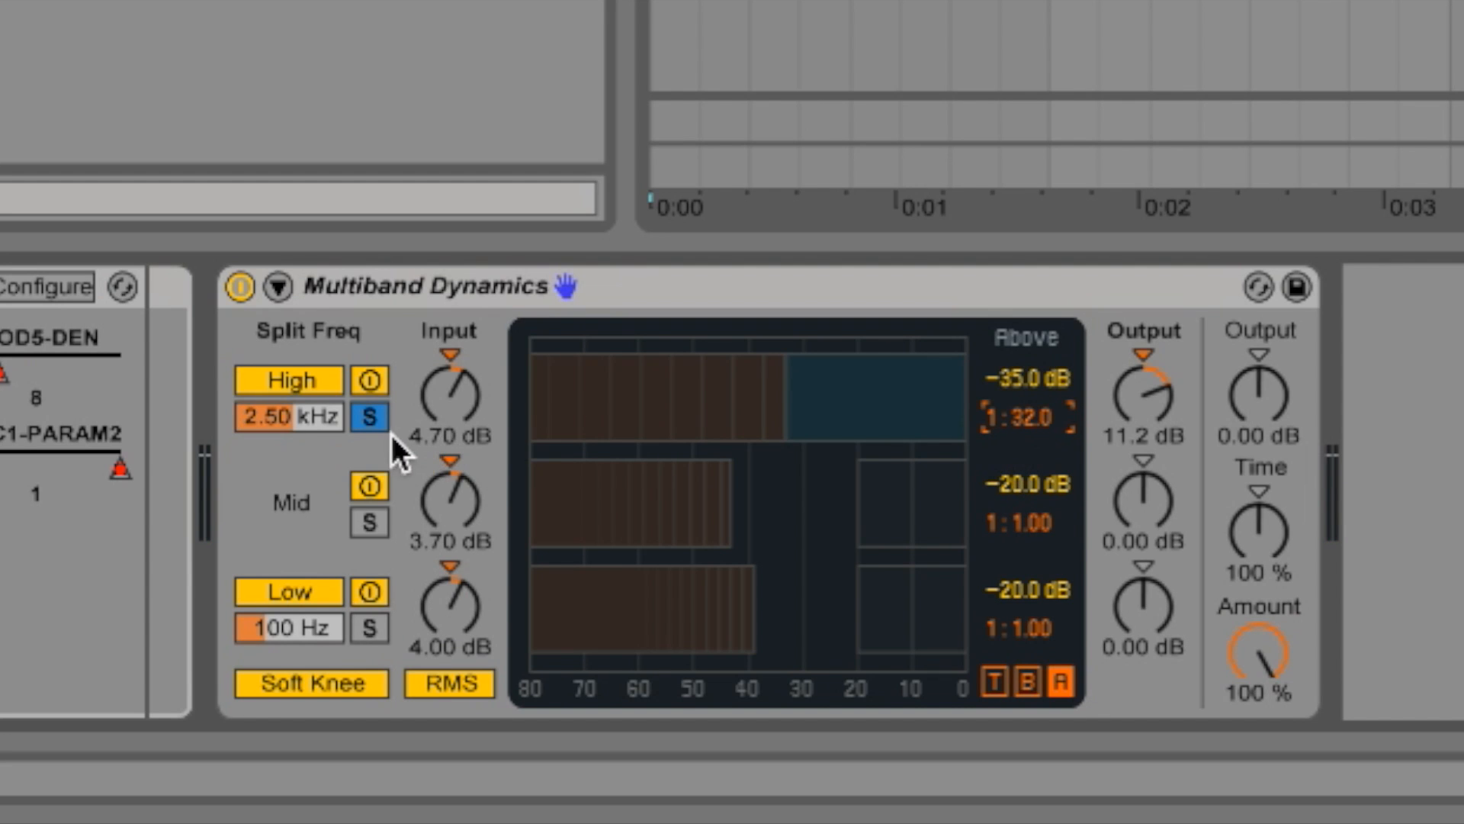
Step: Solo the Mid band, set its Above ratio to 1:Inf and its Above threshold to -24.4 dB
left_click(370, 509)
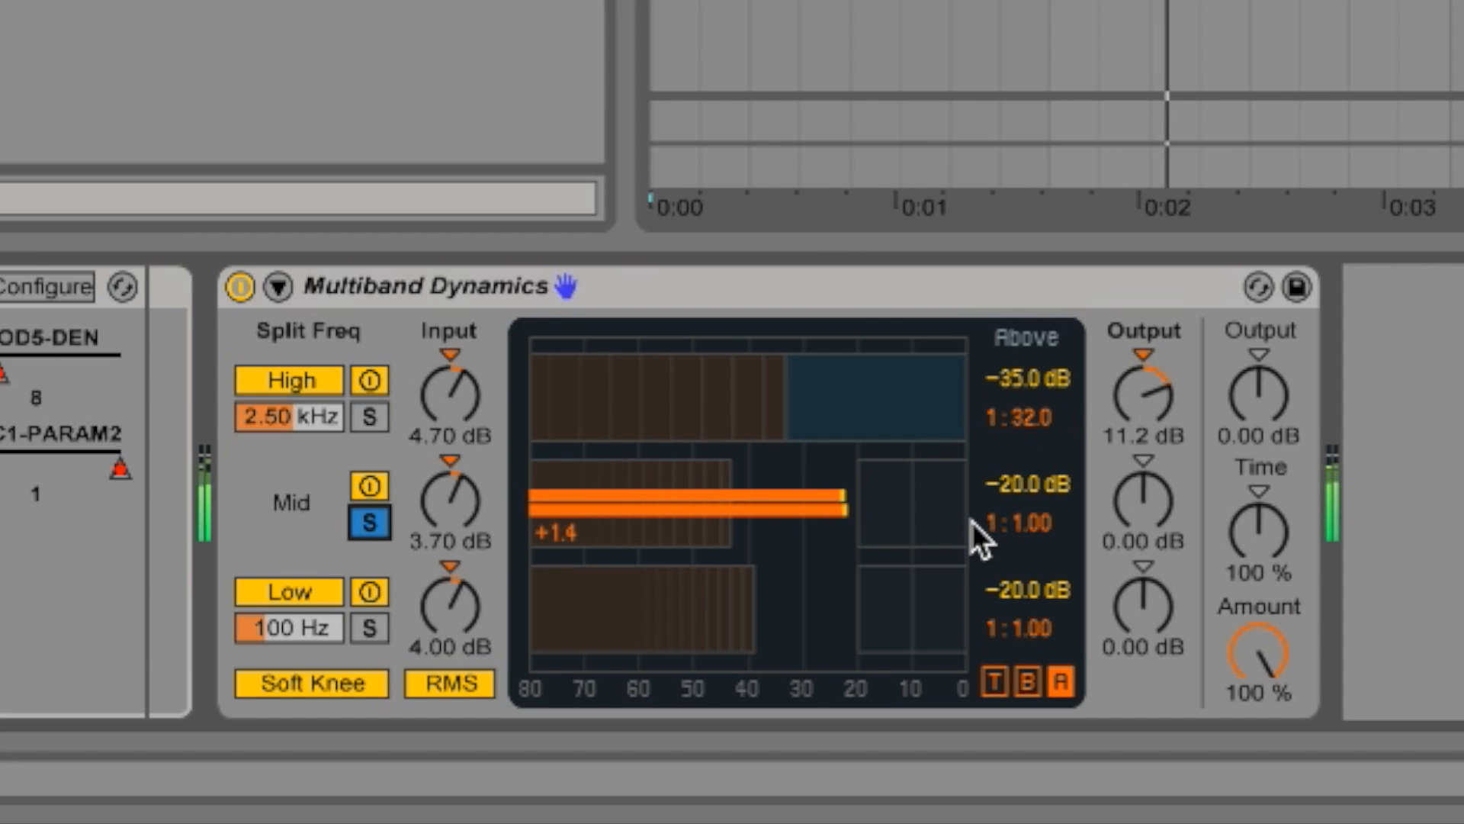
left_click_drag(1046, 539, 1047, 557)
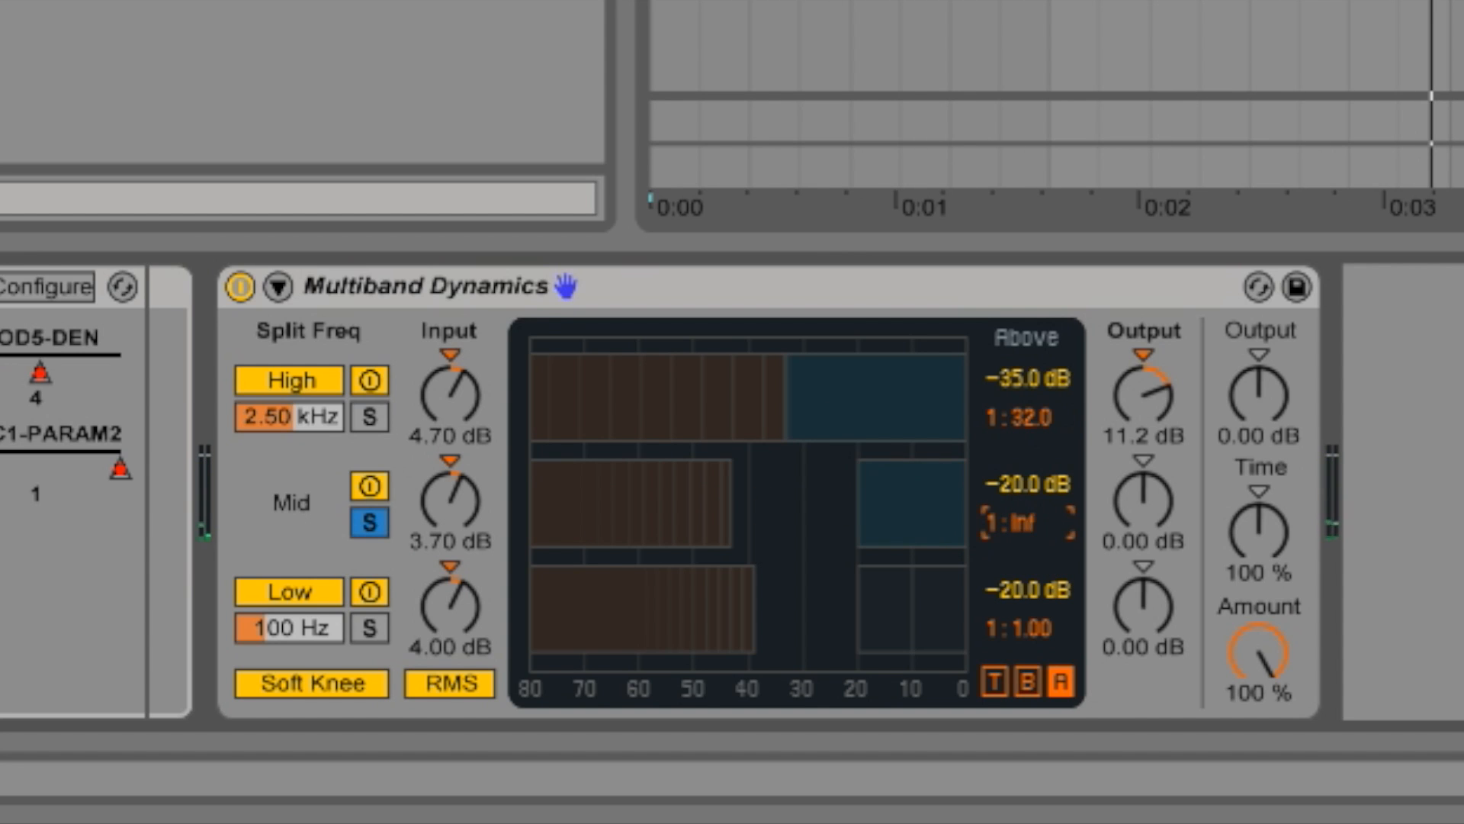
left_click(1031, 484)
left_click_drag(1031, 483, 1031, 517)
Step: Set the Mid band's Above ratio to 1:16.0 and output gain to 4.60 dB, and unsolo it
left_click(1028, 508)
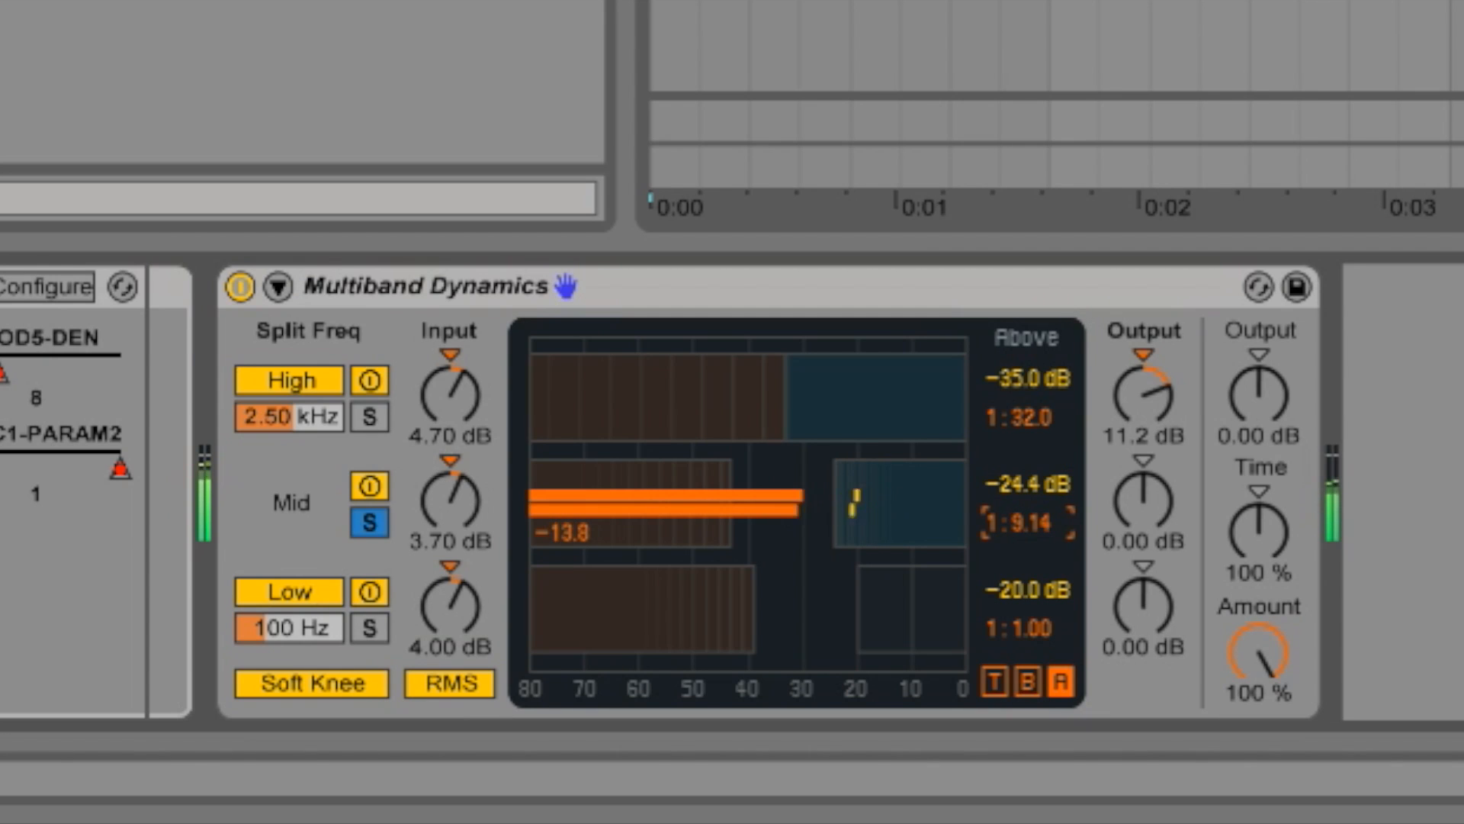
left_click_drag(1028, 523, 1028, 519)
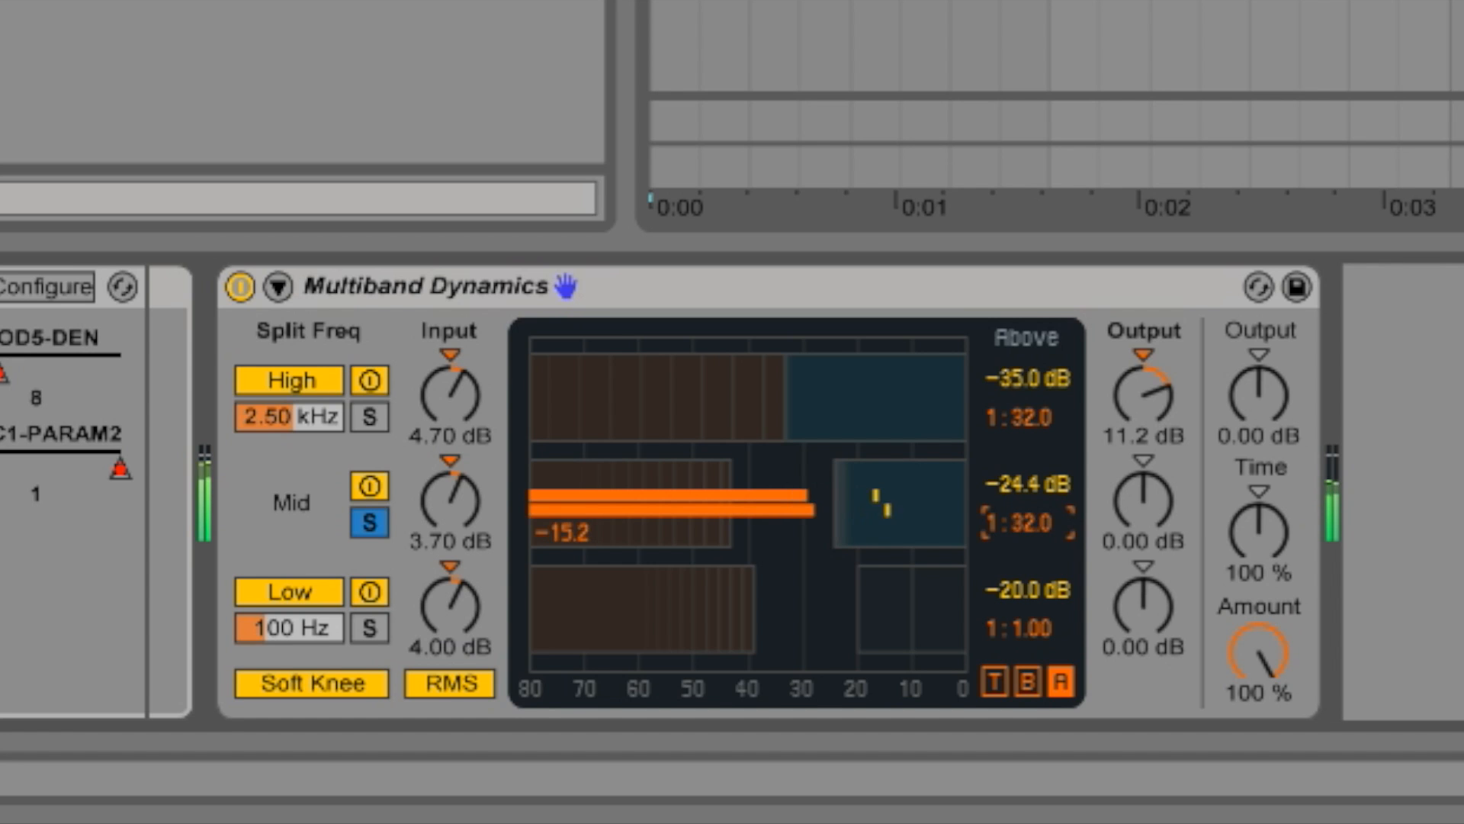
left_click_drag(1028, 523, 1028, 528)
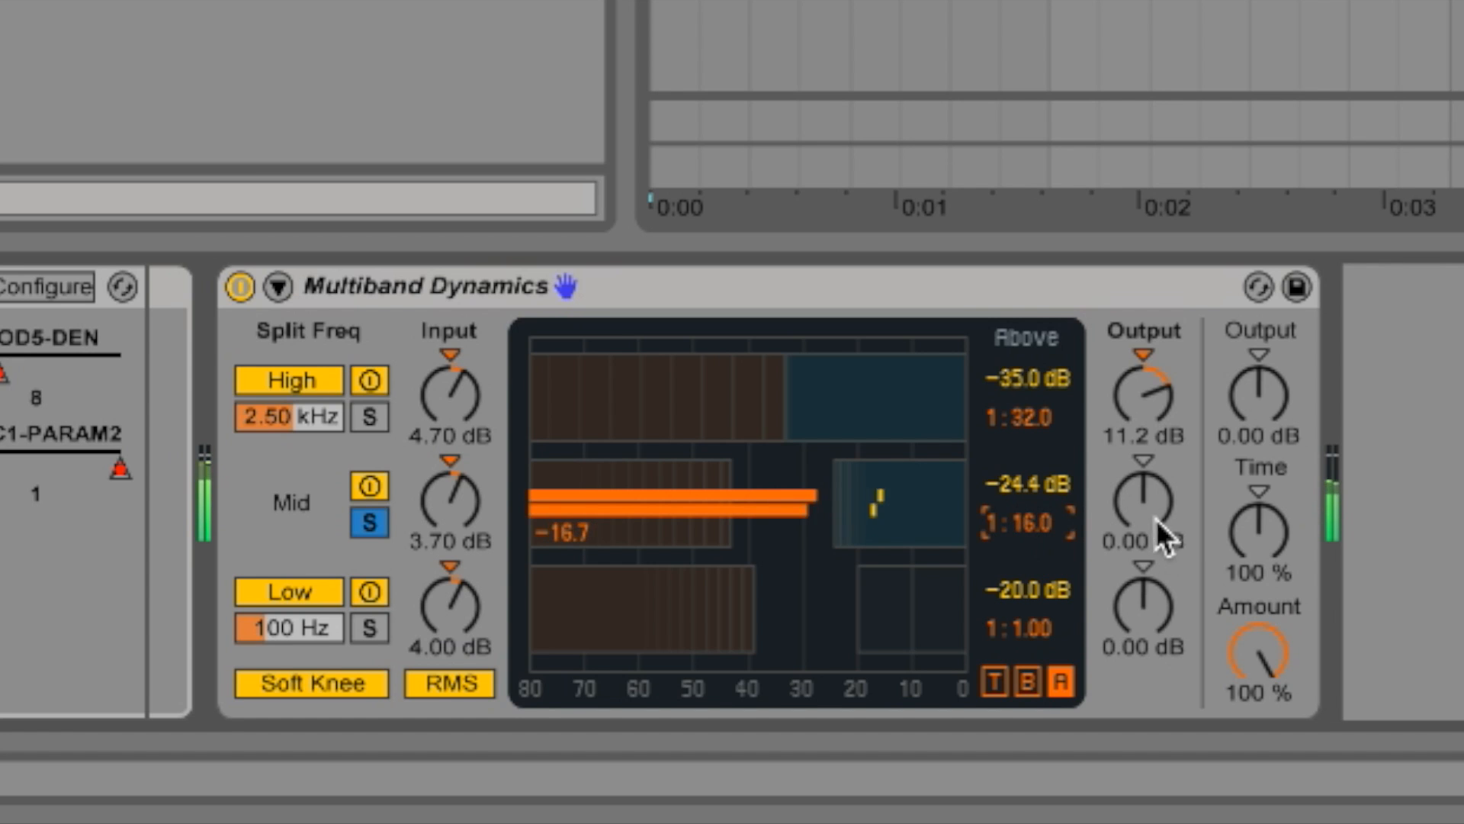
key("space")
left_click_drag(1148, 514, 1148, 465)
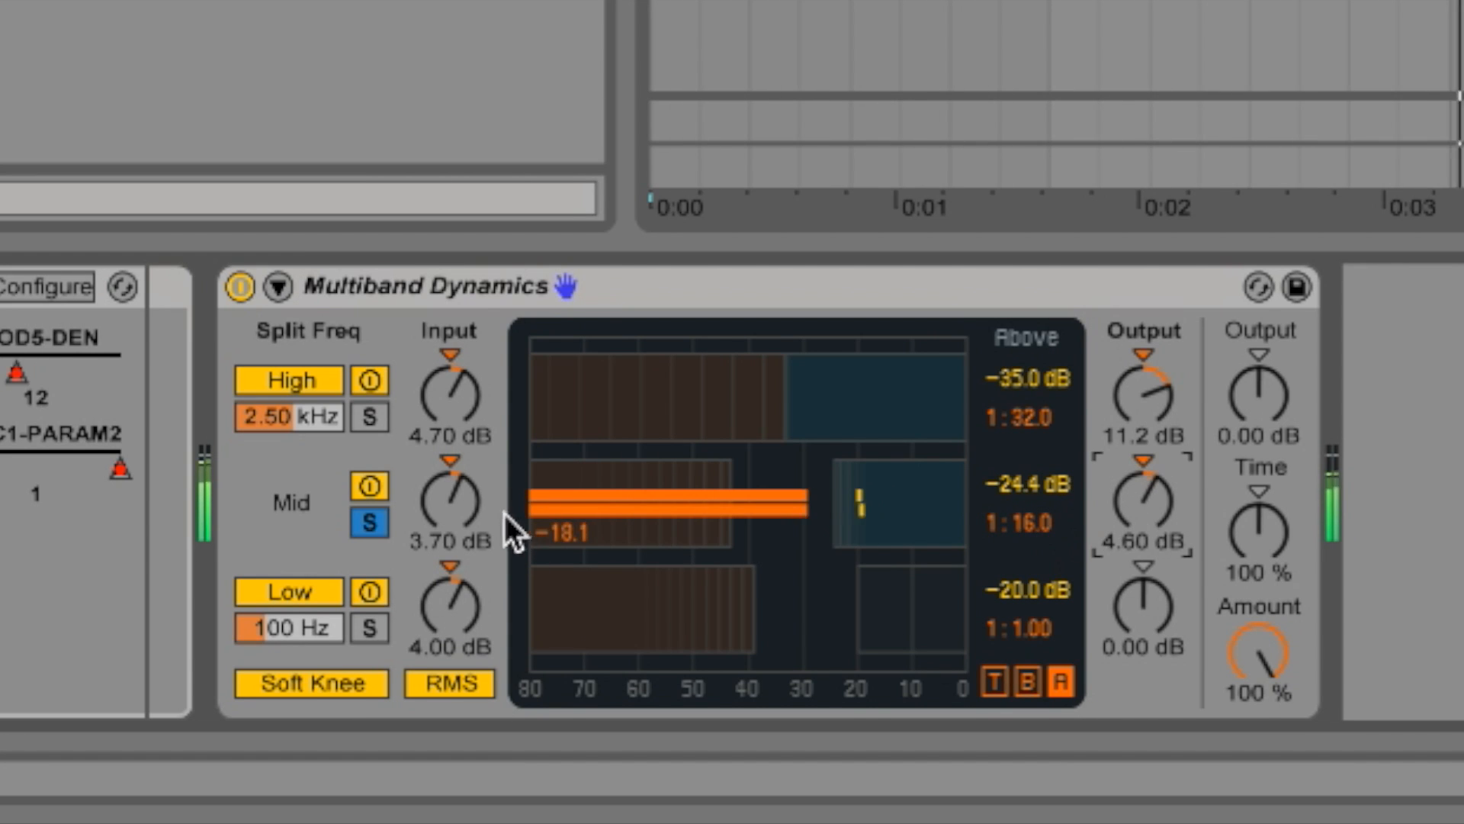
left_click(377, 520)
Step: Solo the Low band, set its Above threshold to -27.5 dB and ratio to 1:10.7, and unsolo it
left_click(364, 628)
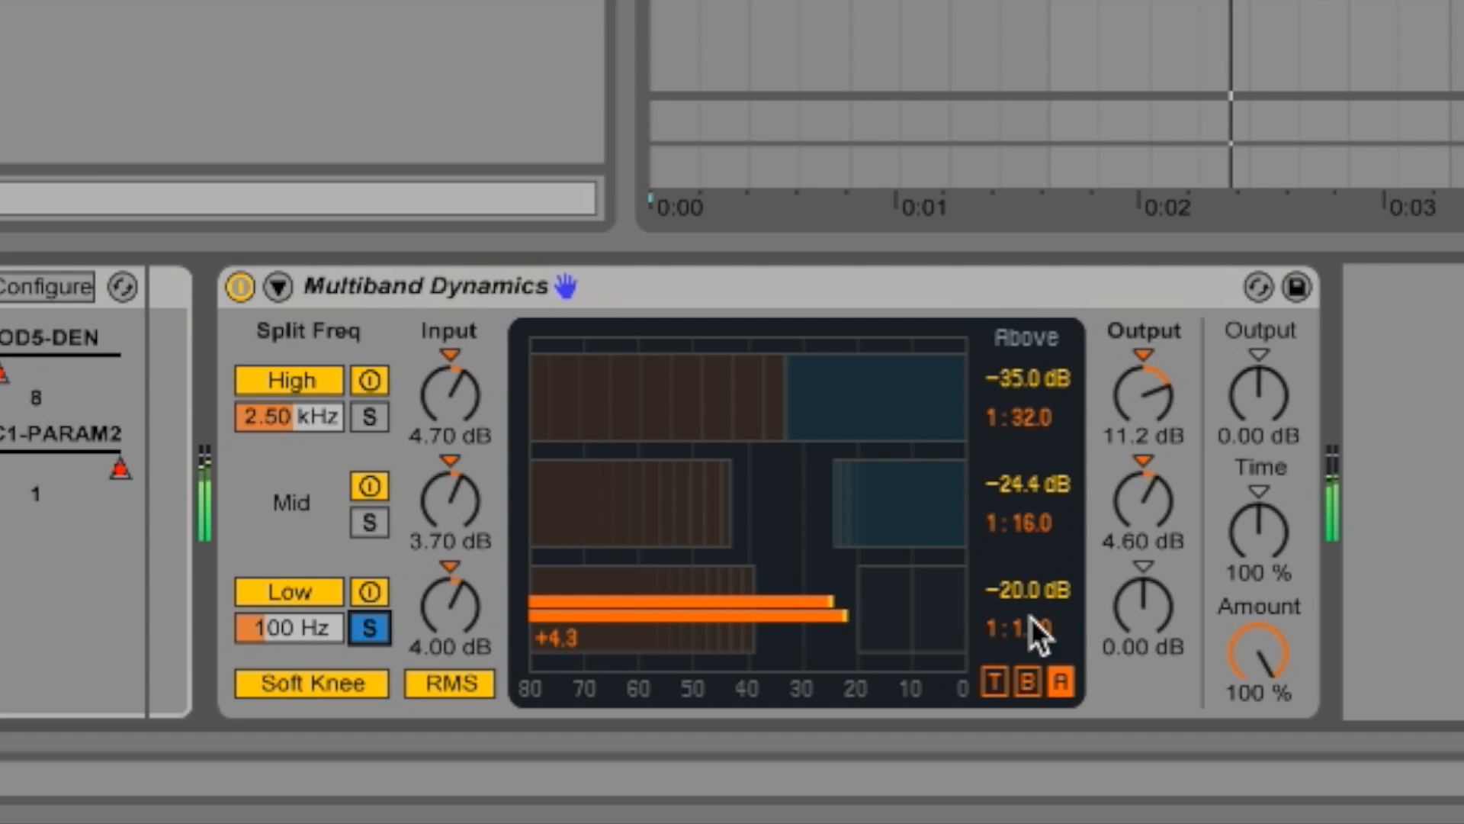
mouse_move(1022, 619)
left_mouse_down()
mouse_move(1022, 656)
mouse_move(1032, 549)
mouse_move(1026, 645)
left_mouse_up()
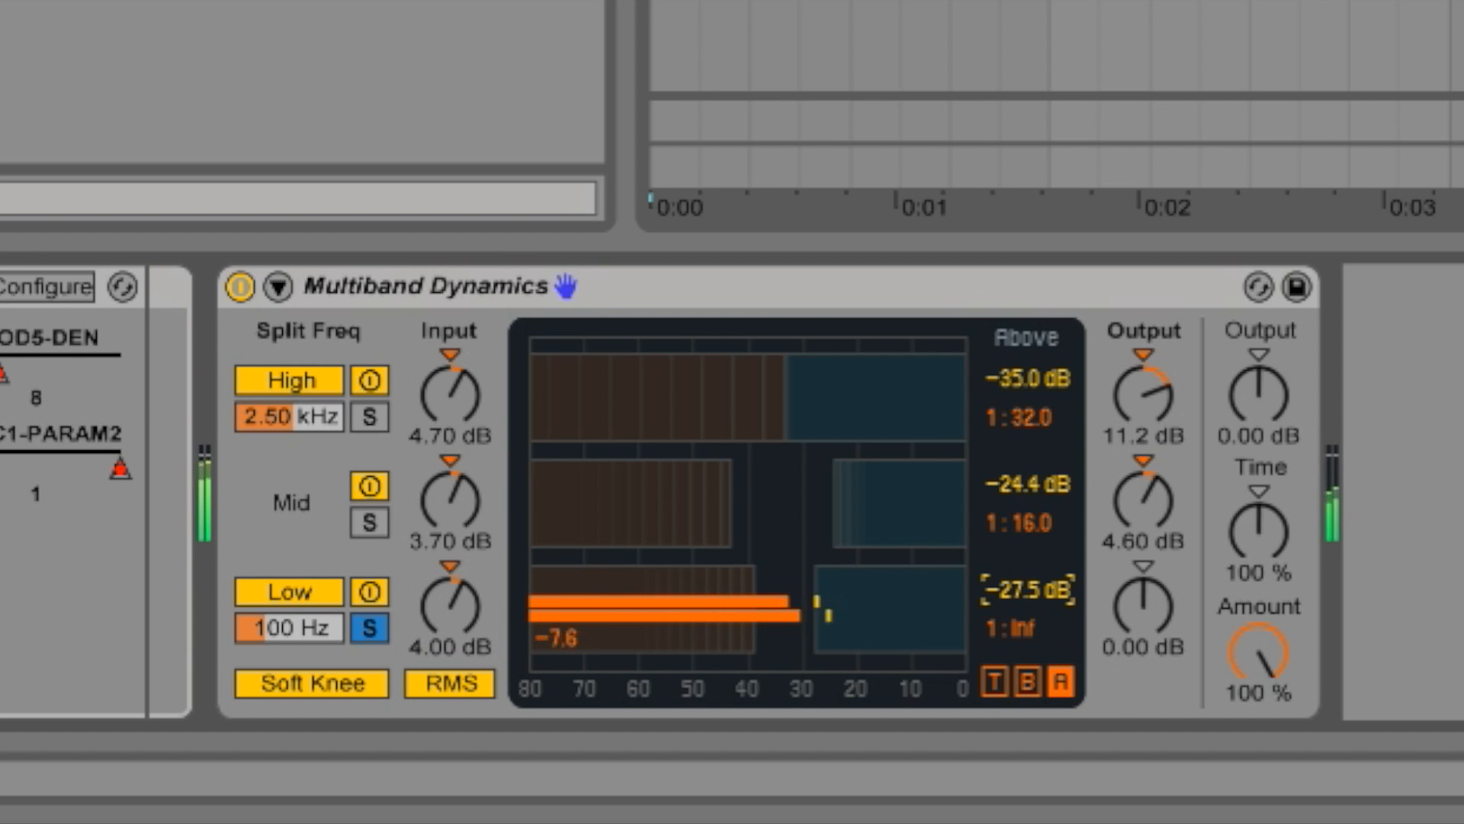
left_click_drag(1023, 621, 1024, 639)
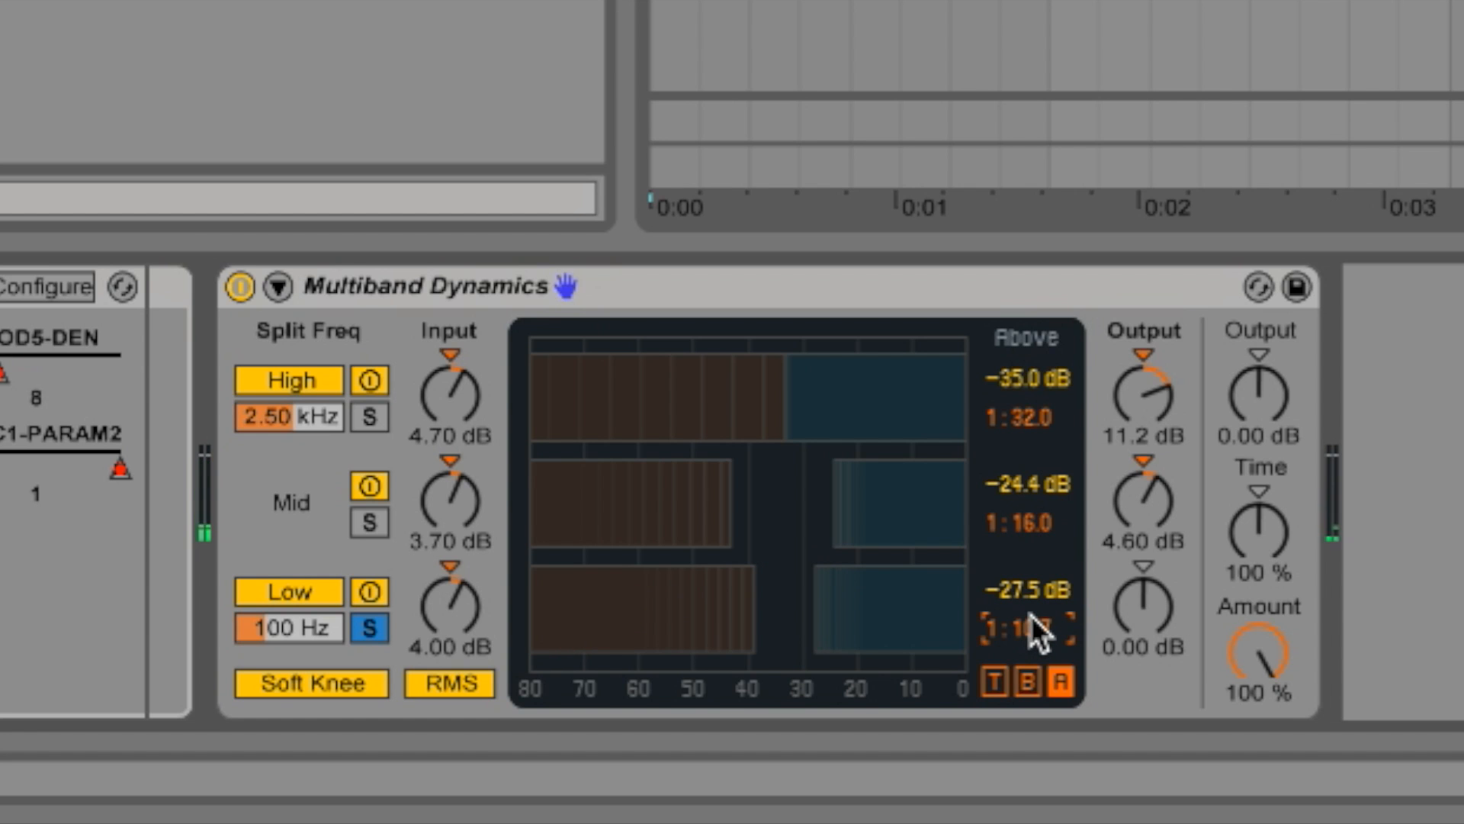
left_click(369, 628)
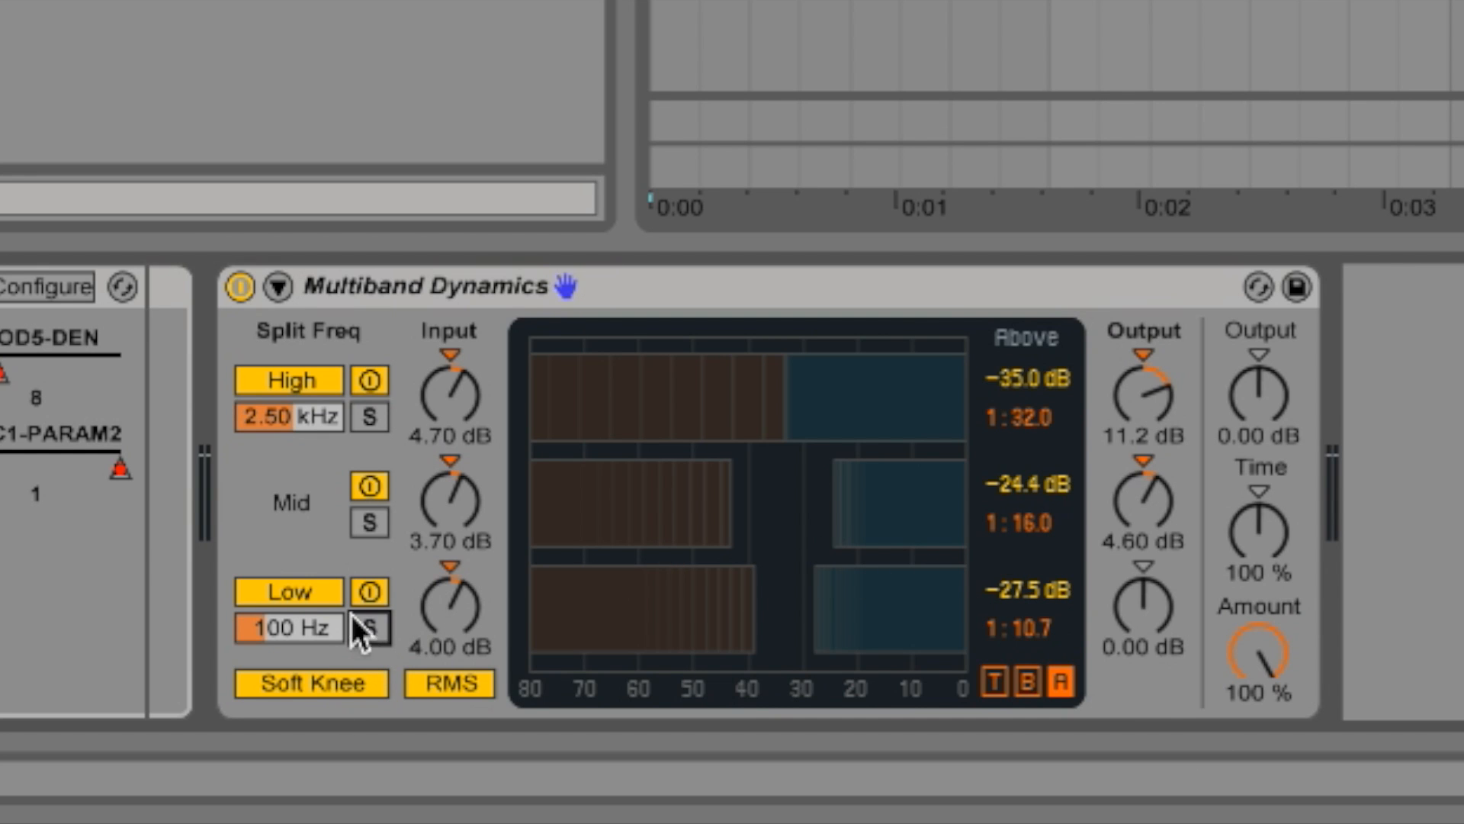
Step: Raise the Low band's output gain to 10.3 dB while auditioning all bands together
key("space")
left_click_drag(1106, 611, 1106, 534)
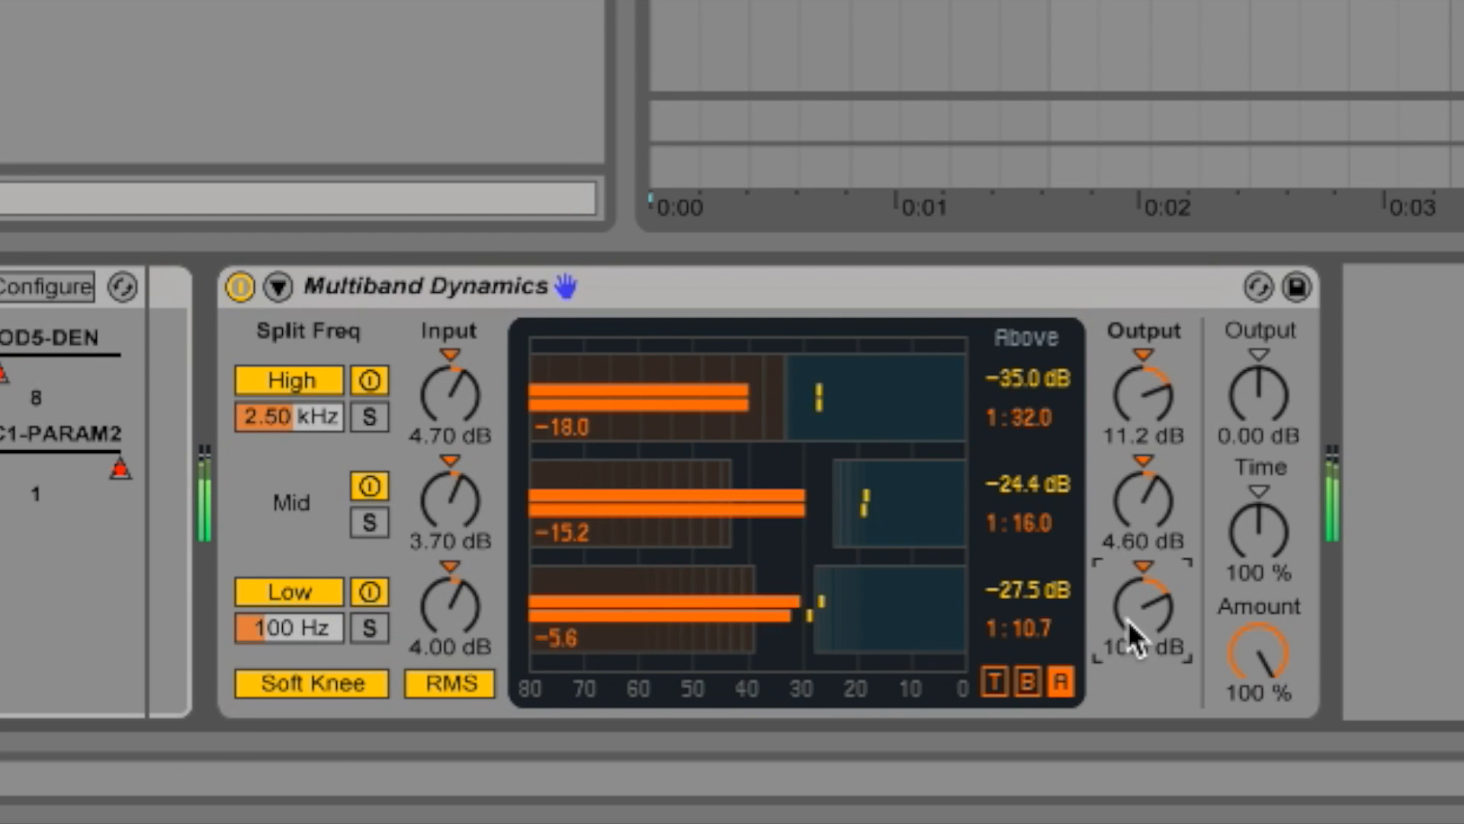
key("space")
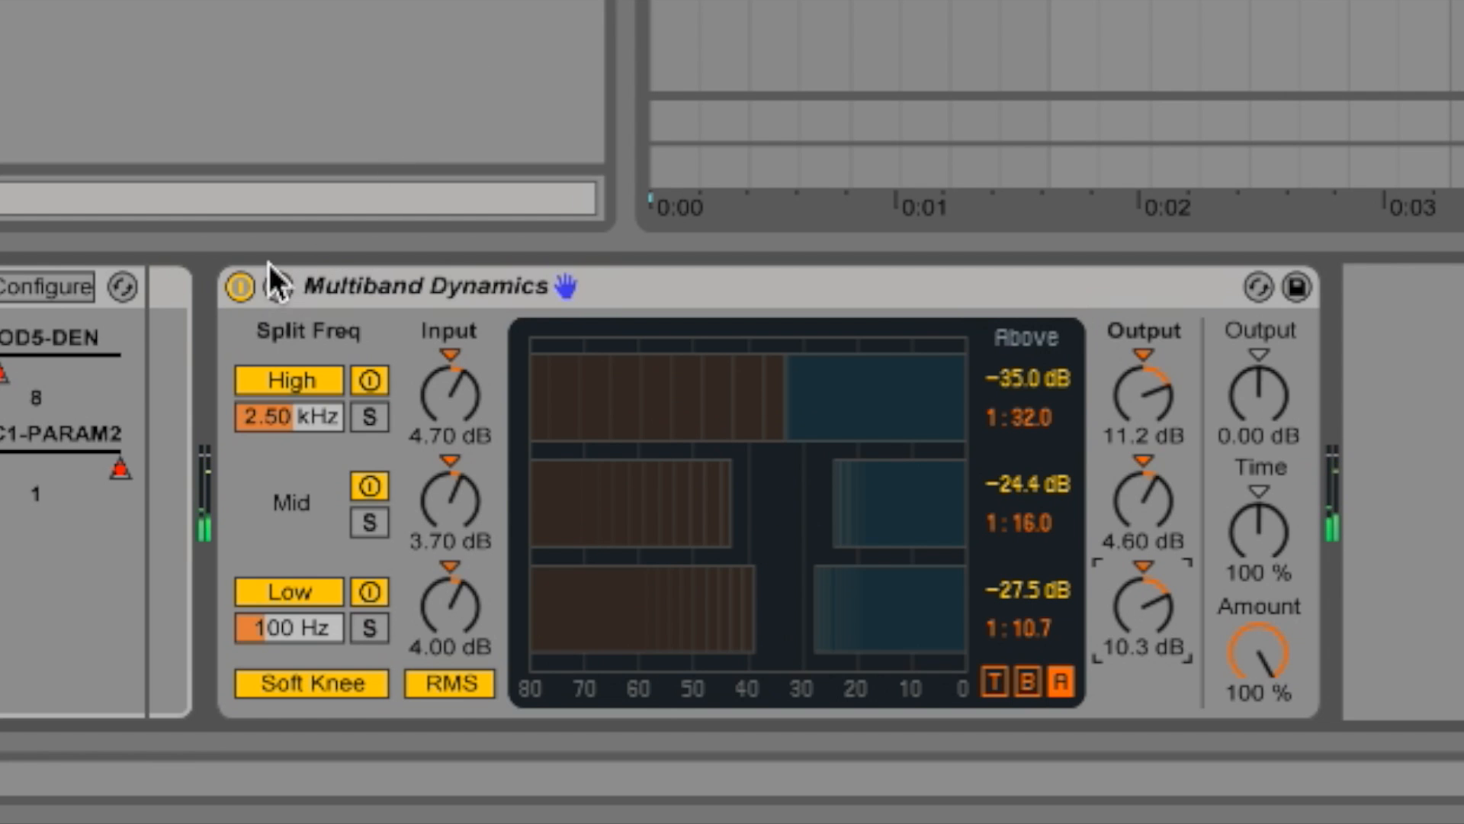
Step: Compare the synth sound with Multiband Dynamics bypassed and re-enabled during playback
left_click(238, 273)
key("space")
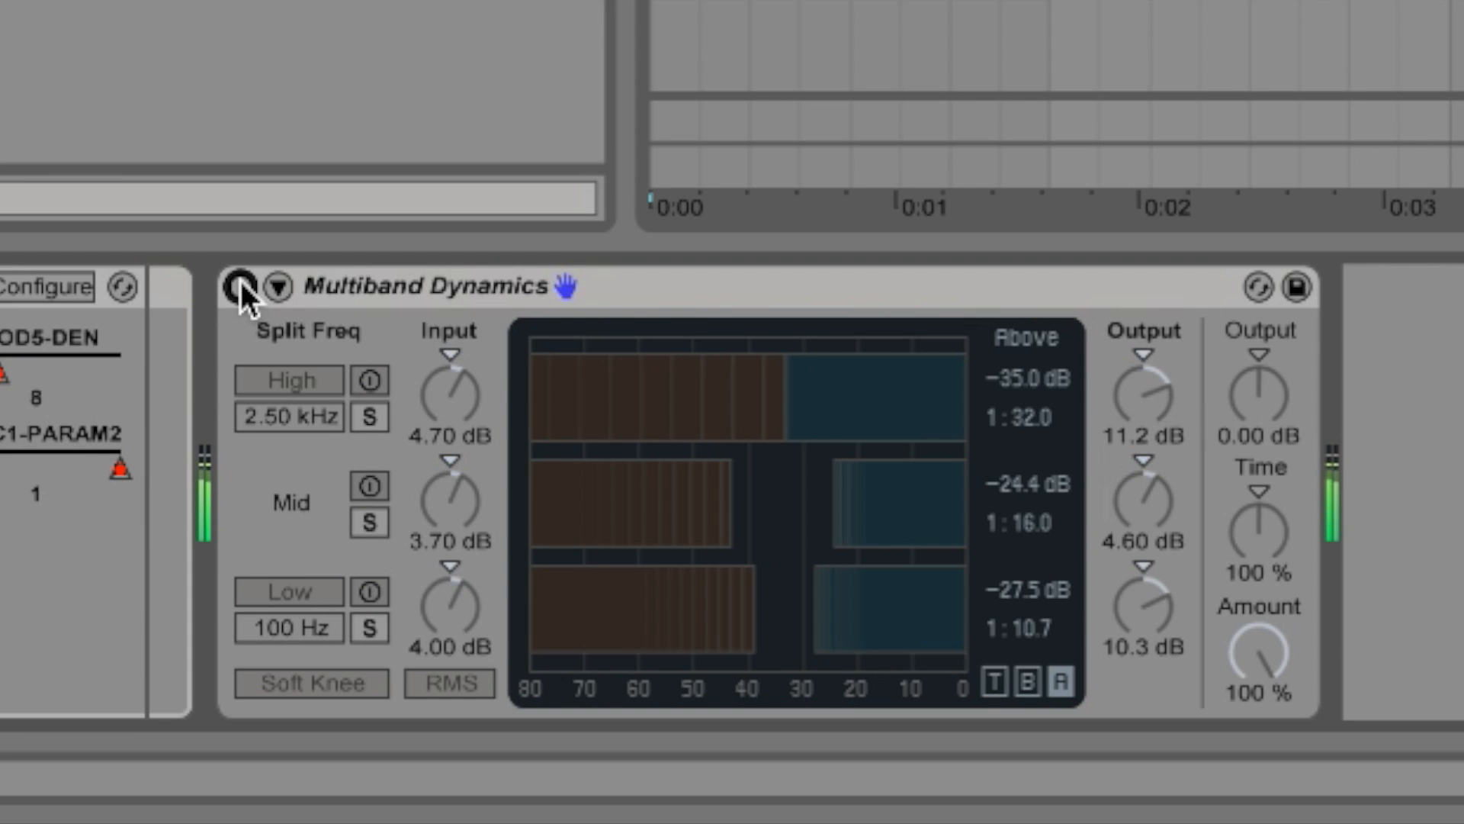
left_click(239, 284)
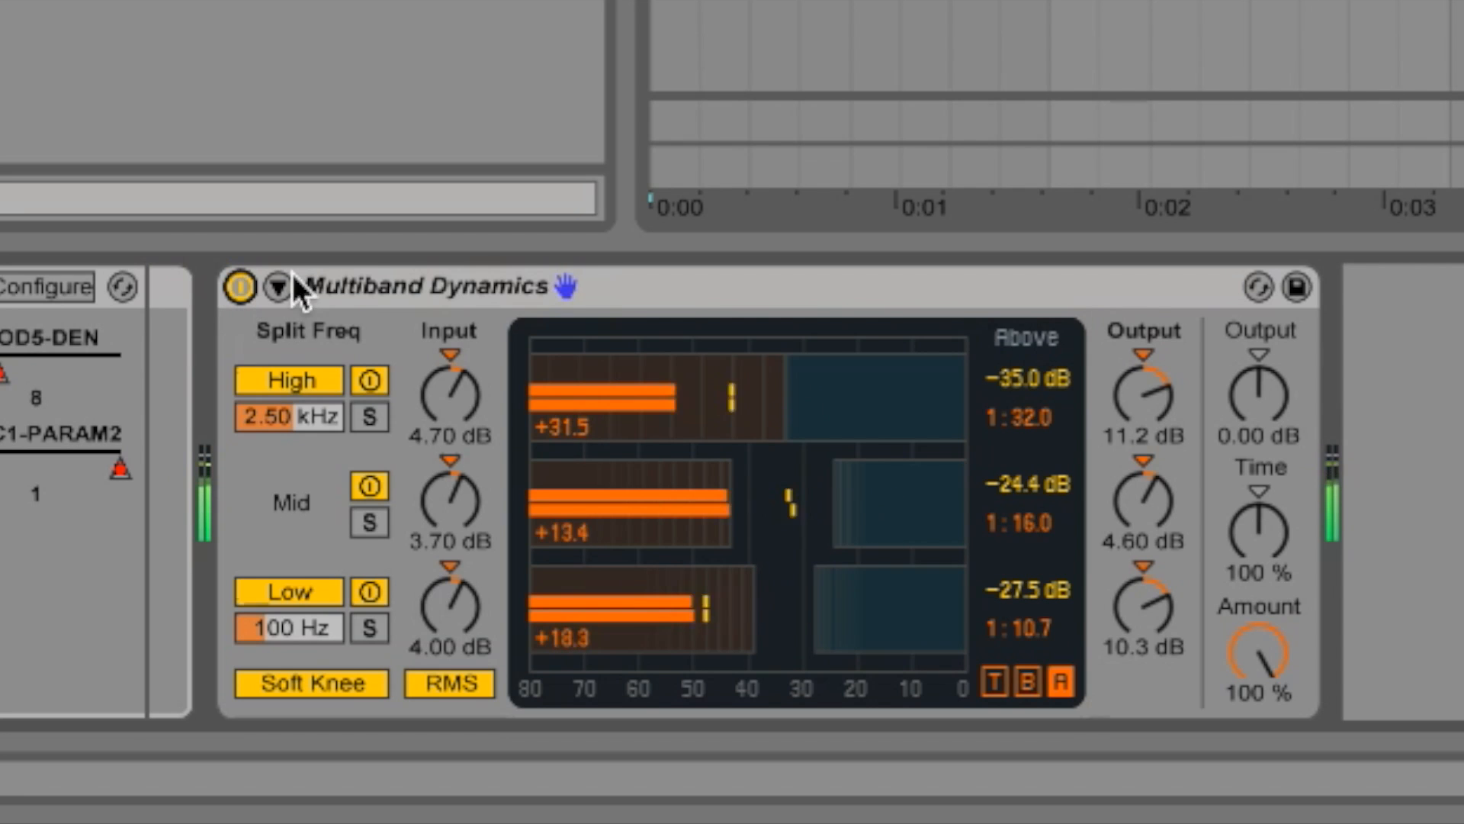
key("space")
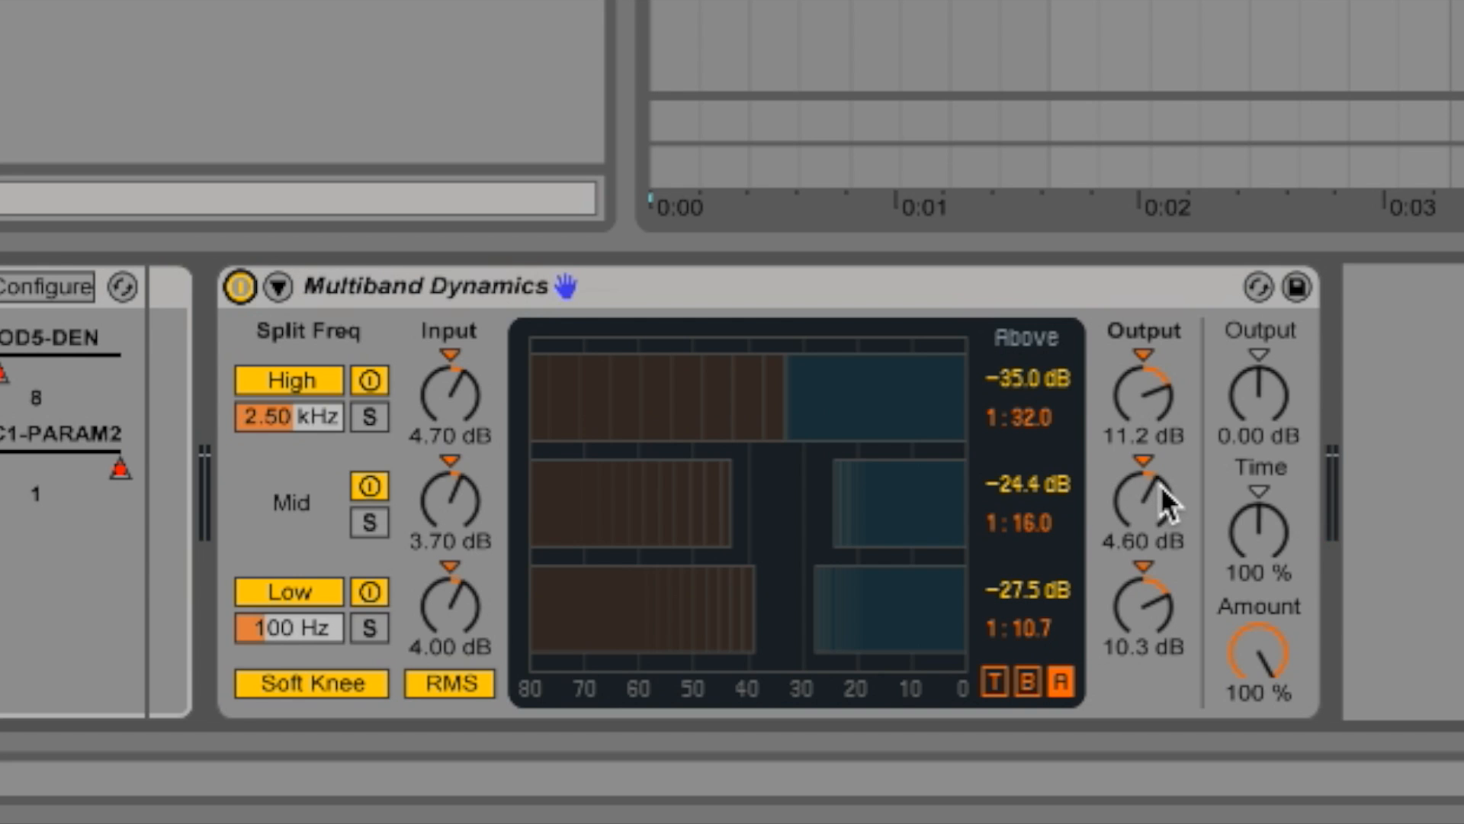
Step: Slightly lower the output gains of the Mid and Low bands while the synth plays
key("space")
mouse_move(1161, 507)
left_mouse_down()
mouse_move(1161, 572)
mouse_move(1161, 516)
left_mouse_up()
mouse_move(1152, 608)
left_mouse_down()
mouse_move(1152, 728)
mouse_move(1151, 618)
left_mouse_up()
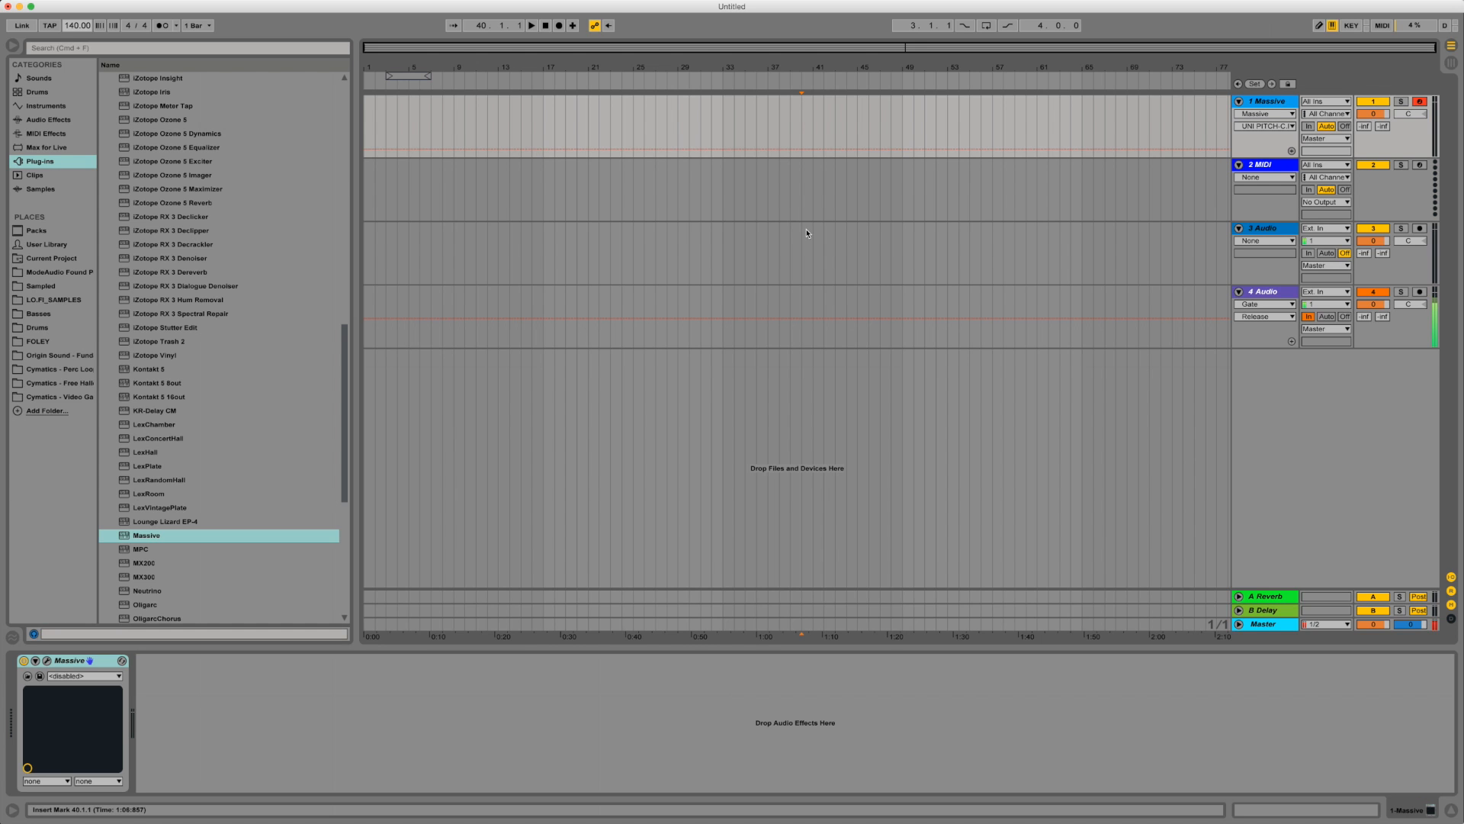